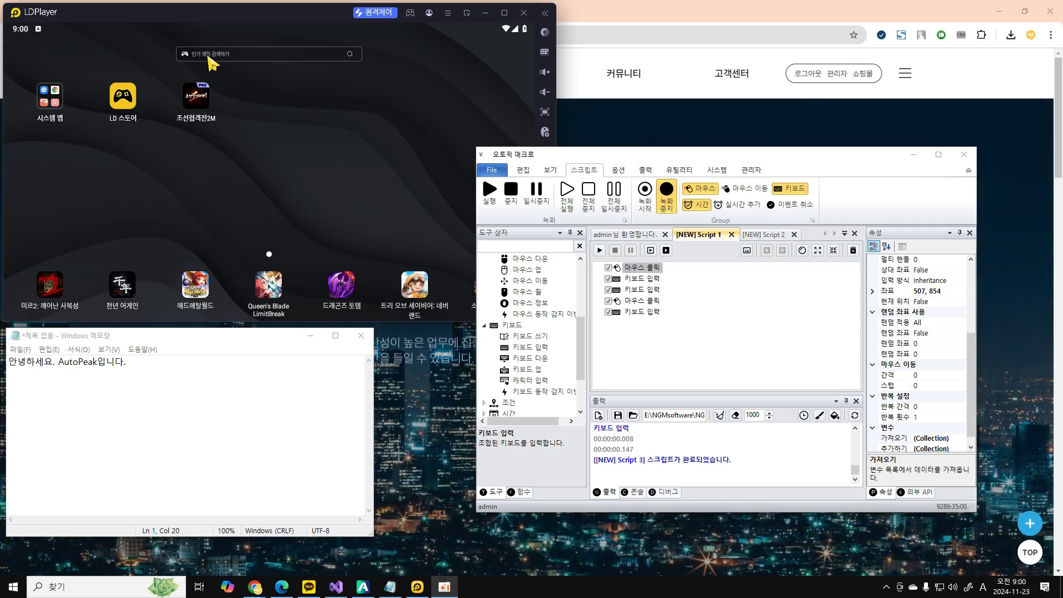
Select all the text in the Notepad document, clear the selection, and return to the mouse actions in the macro tool list
{"action": "left_click", "coordinate": [179, 402]}
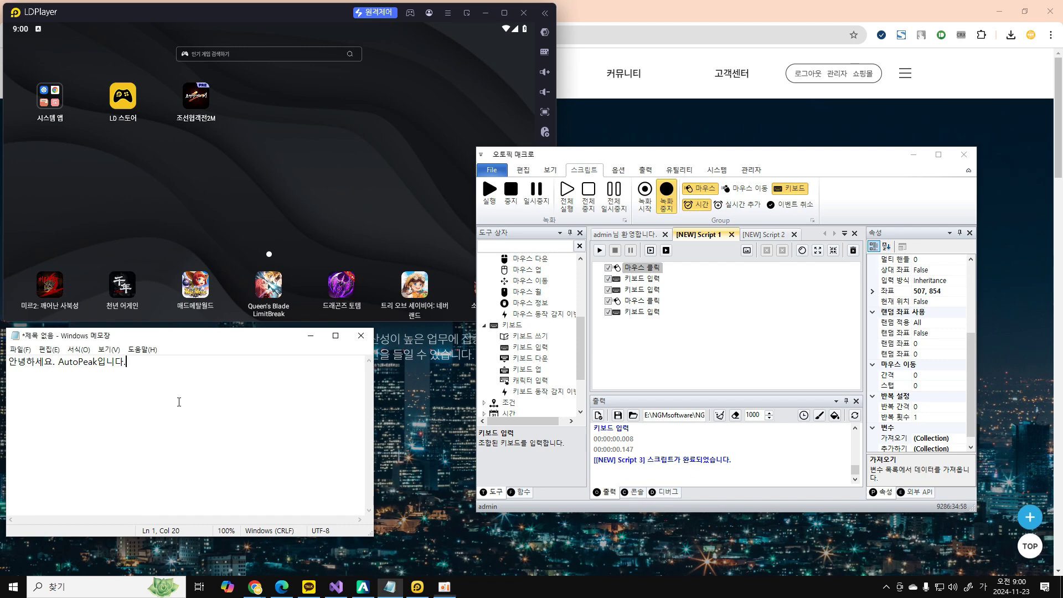
{"action": "key", "text": "ctrl+a"}
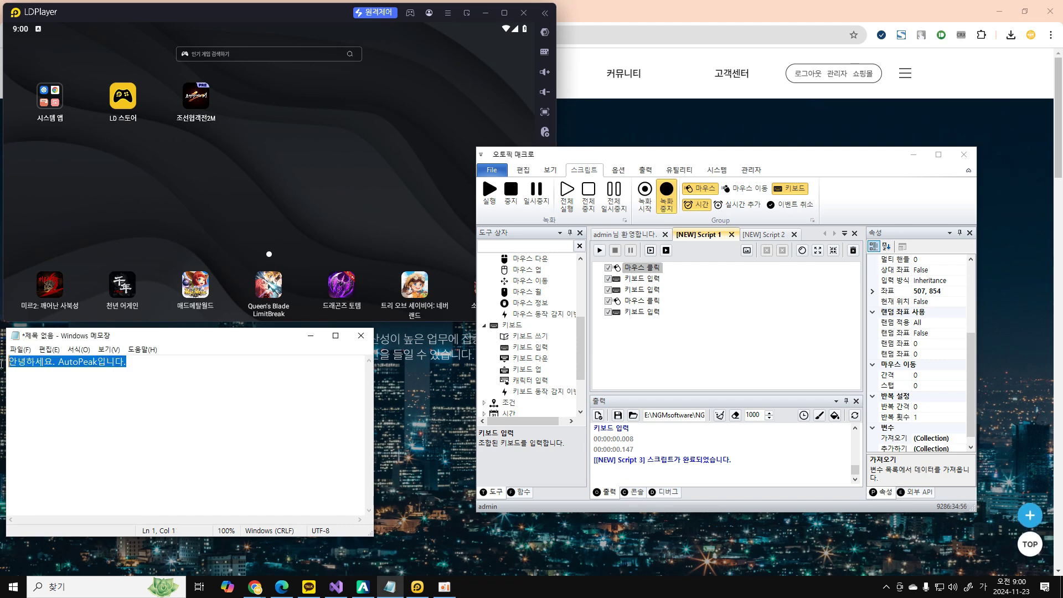
{"action": "left_click", "coordinate": [112, 397]}
{"action": "left_click", "coordinate": [684, 348]}
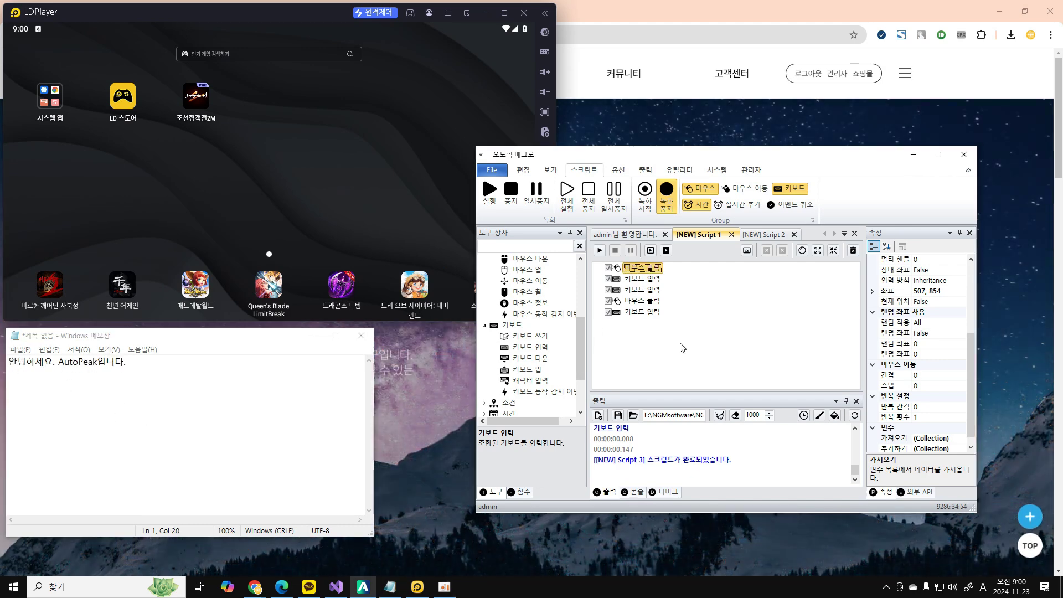
{"action": "scroll", "coordinate": [556, 370], "scroll_direction": "up", "scroll_amount": 3}
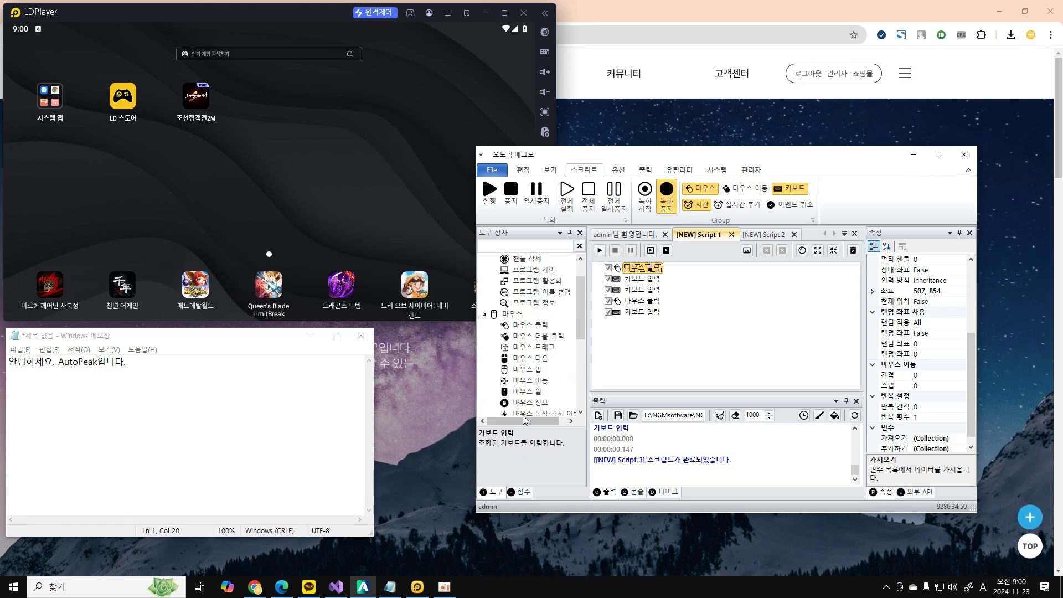
Select all the Notepad text again, open the LDPlayer game search, and dismiss both the search and the selection
{"action": "left_click", "coordinate": [162, 386]}
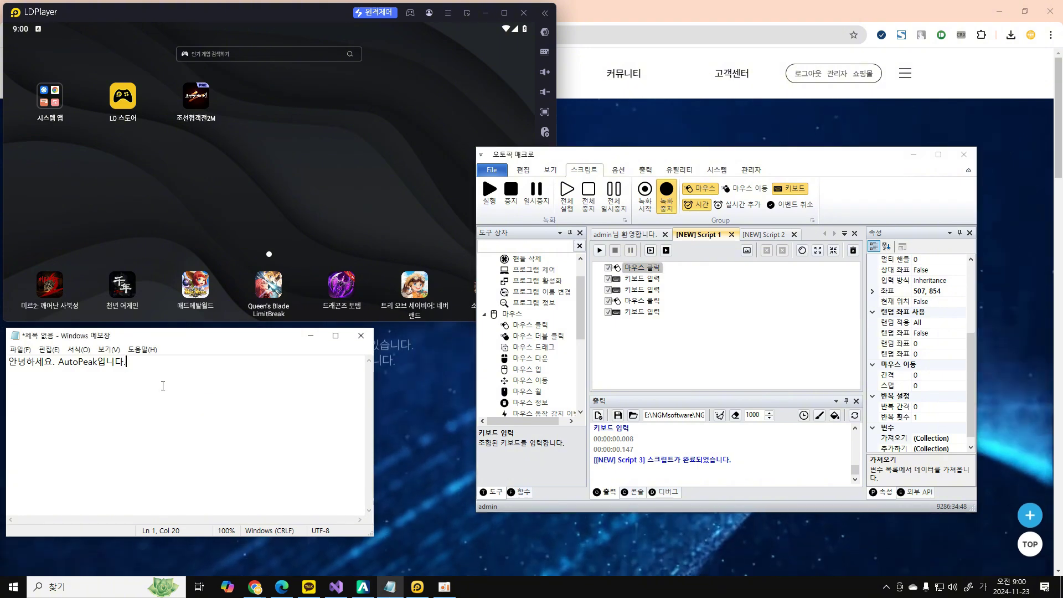
{"action": "key", "text": "ctrl+a"}
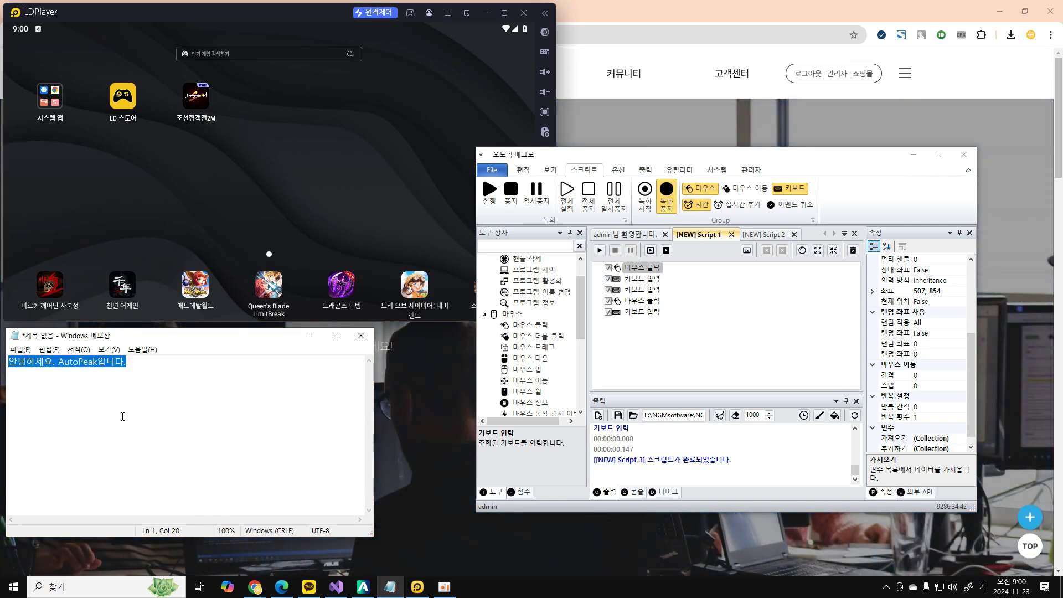
{"action": "left_click", "coordinate": [239, 59]}
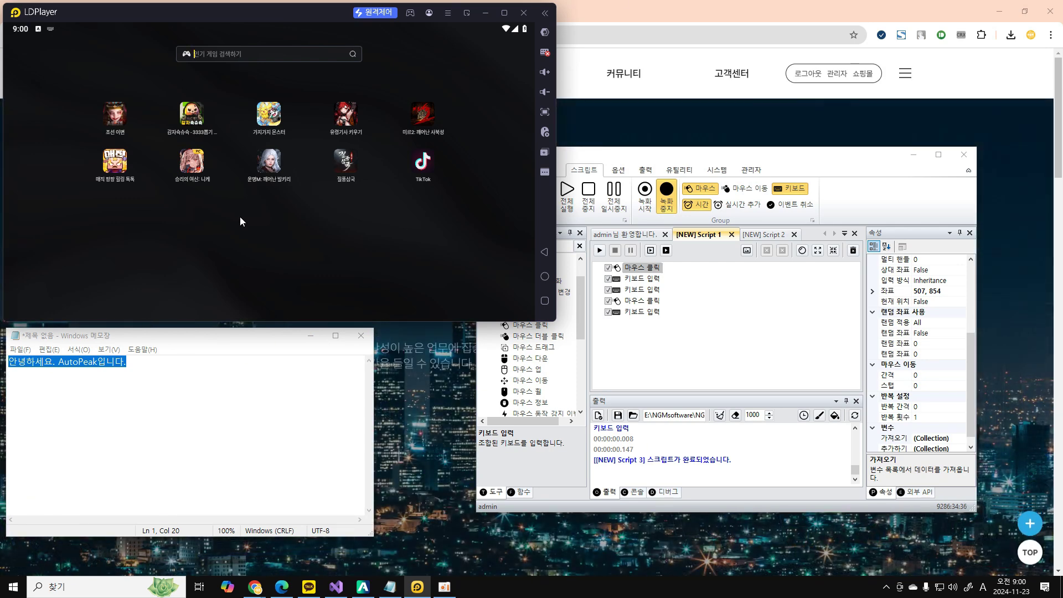
{"action": "left_click", "coordinate": [240, 220]}
{"action": "left_click", "coordinate": [159, 411]}
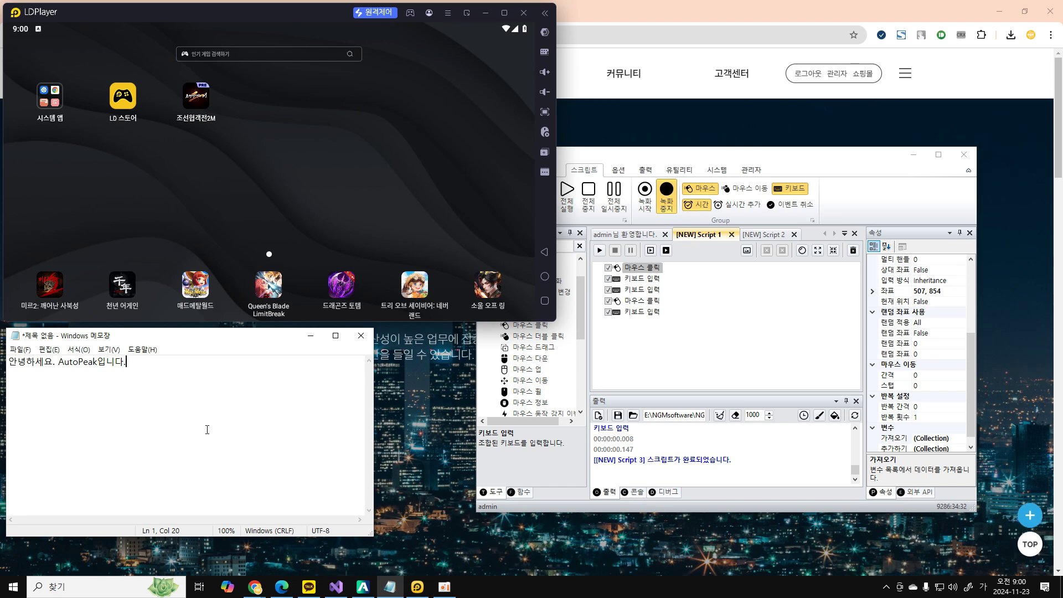
Examine the control-key and virtual key code properties of the first keyboard input in Script 1
{"action": "left_click", "coordinate": [658, 354]}
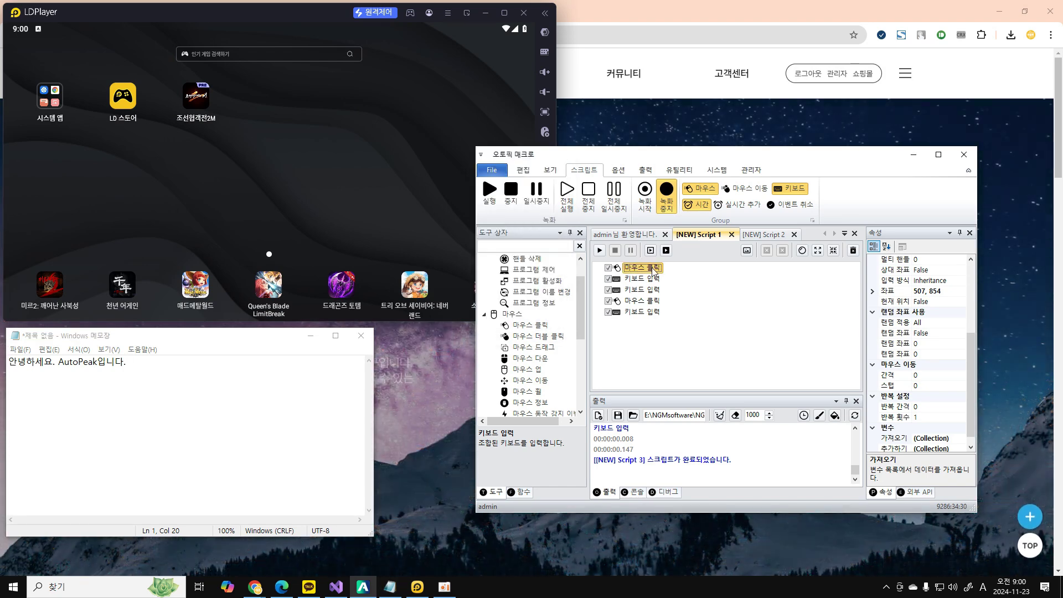
{"action": "left_click", "coordinate": [289, 400]}
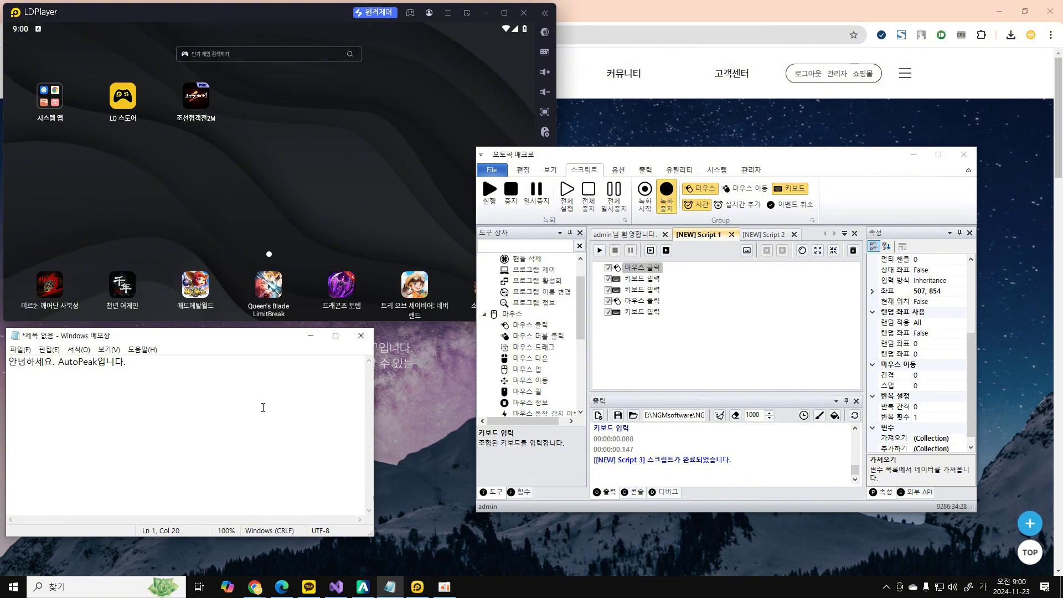
{"action": "left_click", "coordinate": [656, 281]}
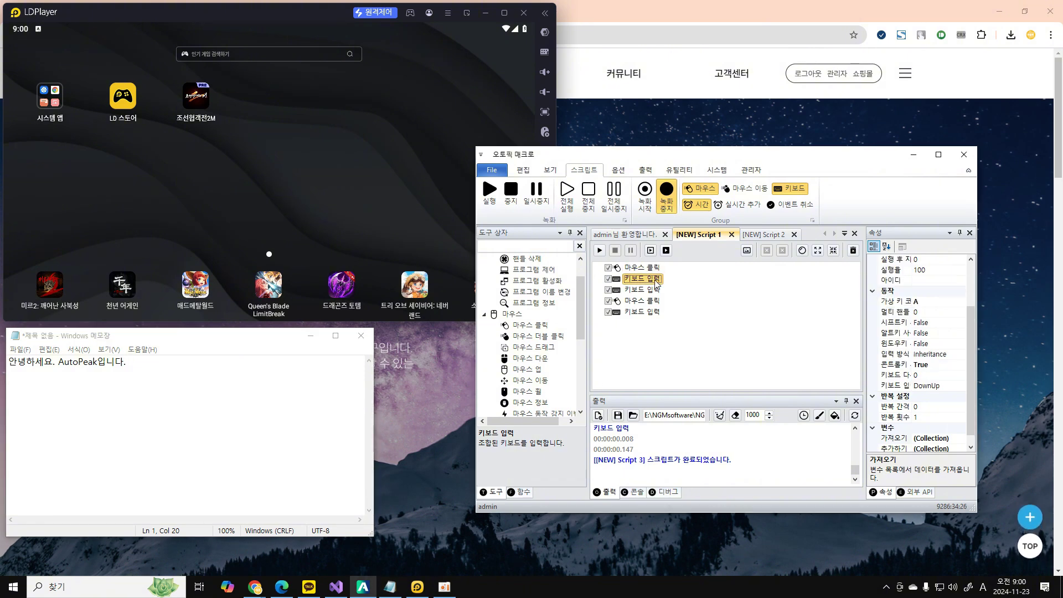
{"action": "left_click", "coordinate": [893, 365]}
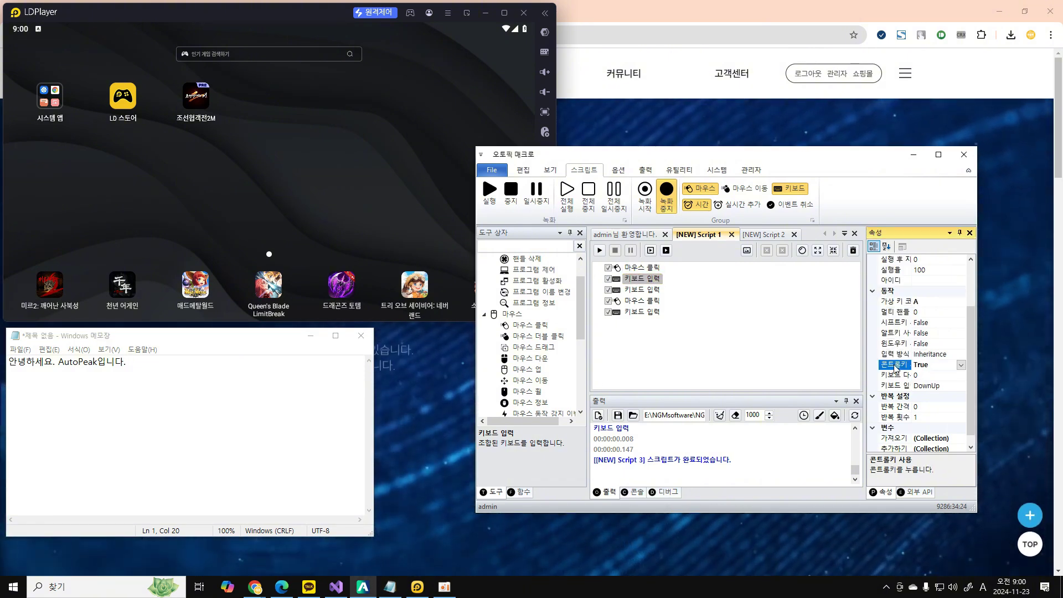
{"action": "left_click", "coordinate": [894, 301]}
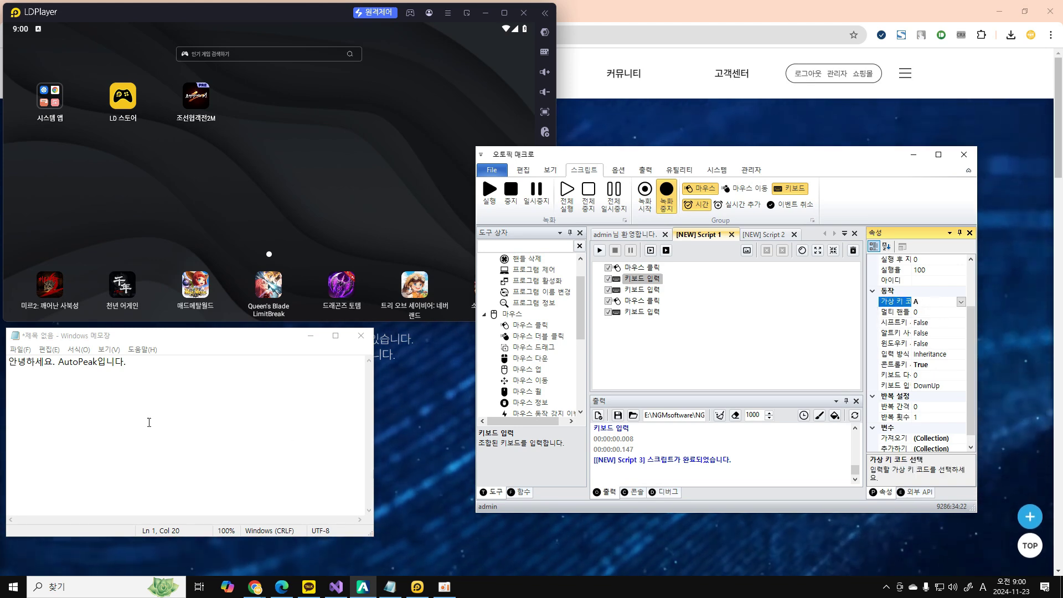
Examine the key codes of the second and last keyboard inputs and the coordinates of the second mouse click
{"action": "left_click", "coordinate": [643, 290]}
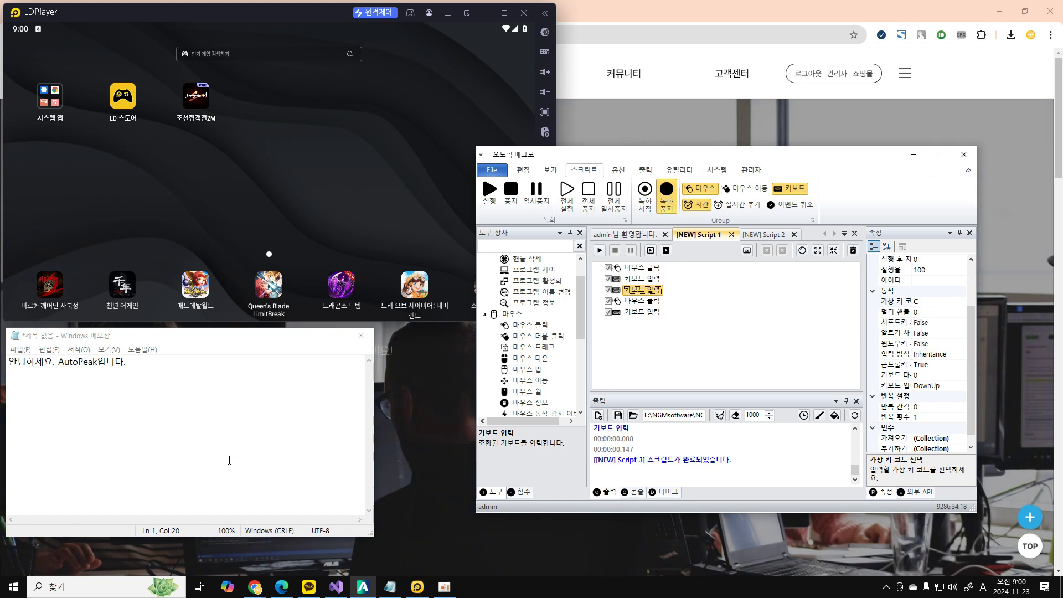
{"action": "left_click", "coordinate": [642, 301]}
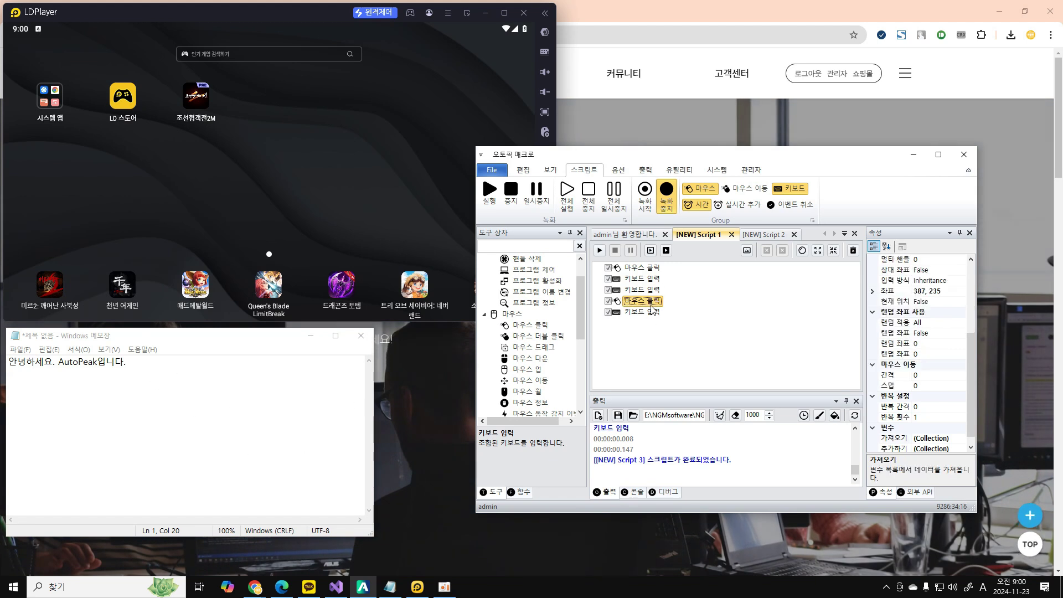
{"action": "left_click", "coordinate": [888, 291]}
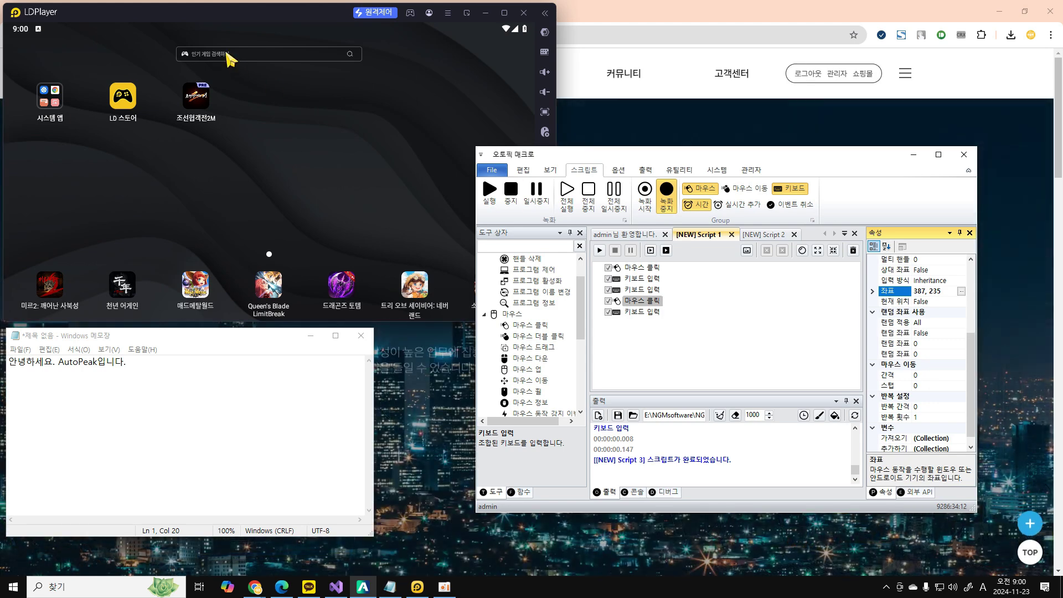
{"action": "left_click", "coordinate": [641, 313]}
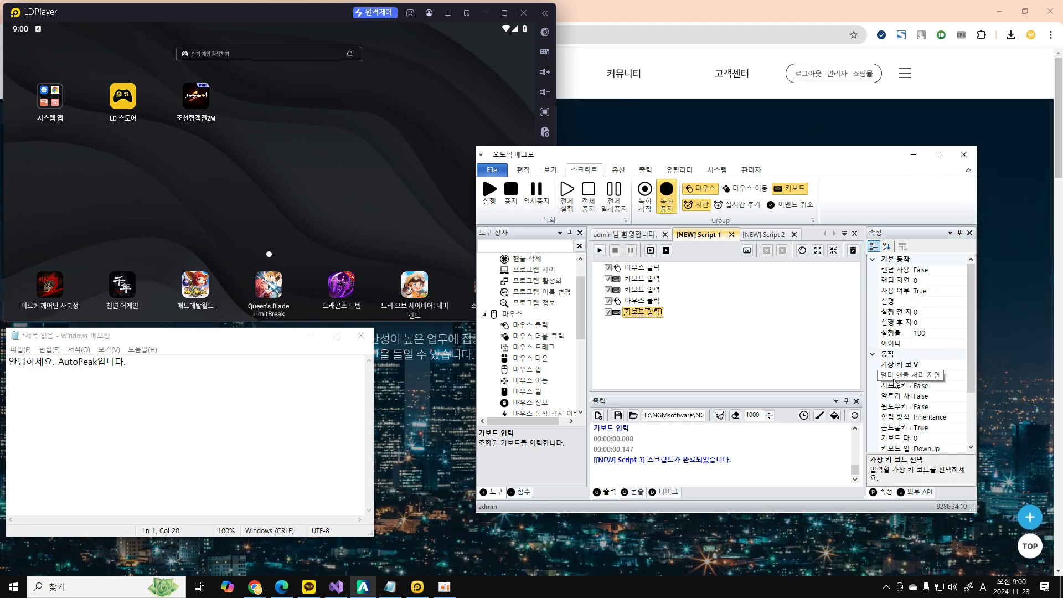
{"action": "scroll", "coordinate": [883, 360], "scroll_direction": "down", "scroll_amount": 2}
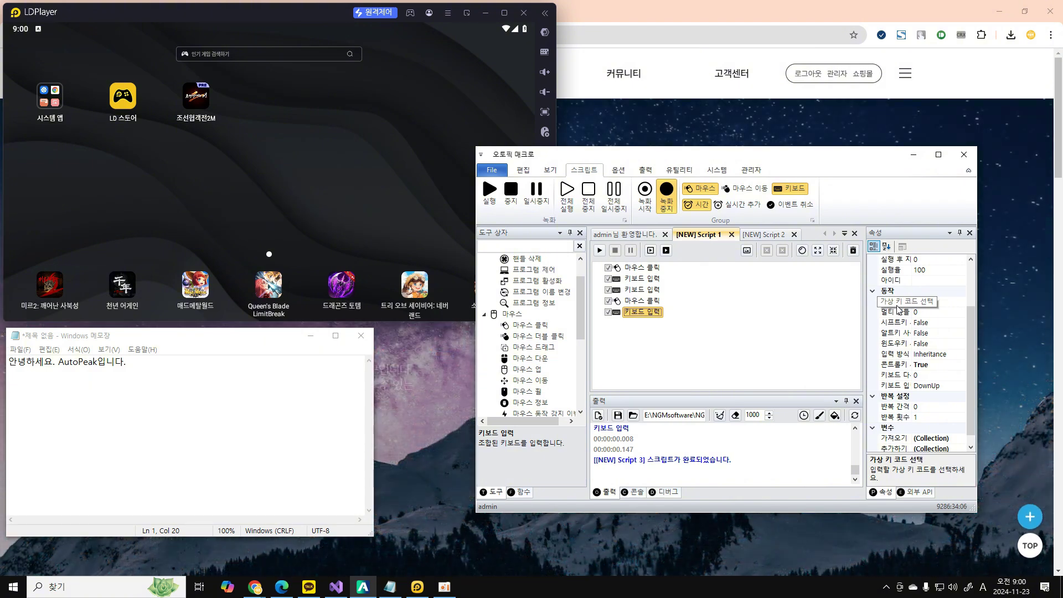
Run Script 1 twice, check the virtual key code of the last keyboard input, and close the LDPlayer search
{"action": "key", "text": "F5"}
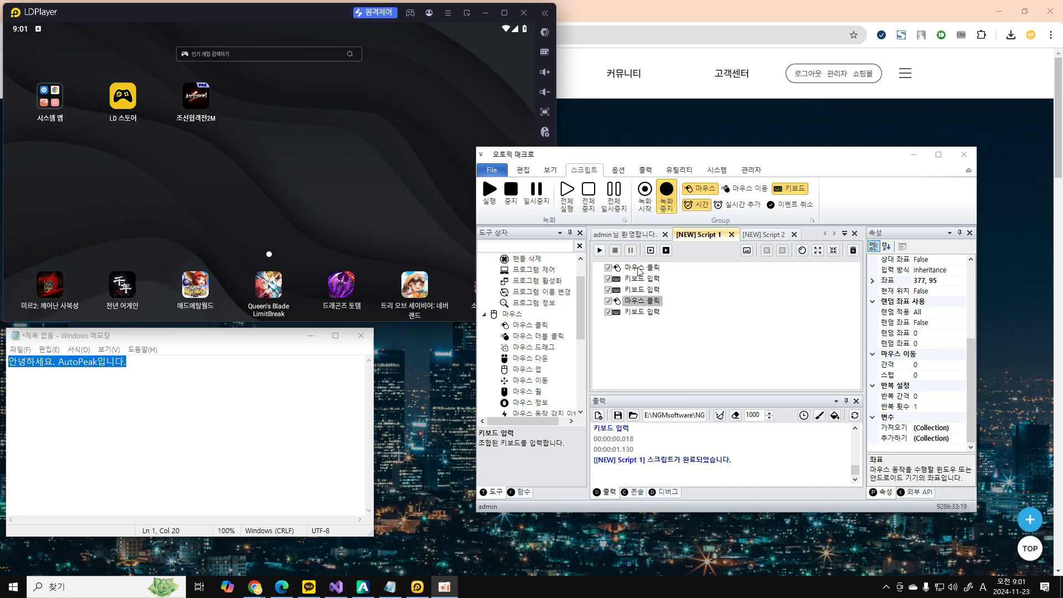
{"action": "left_click", "coordinate": [601, 251]}
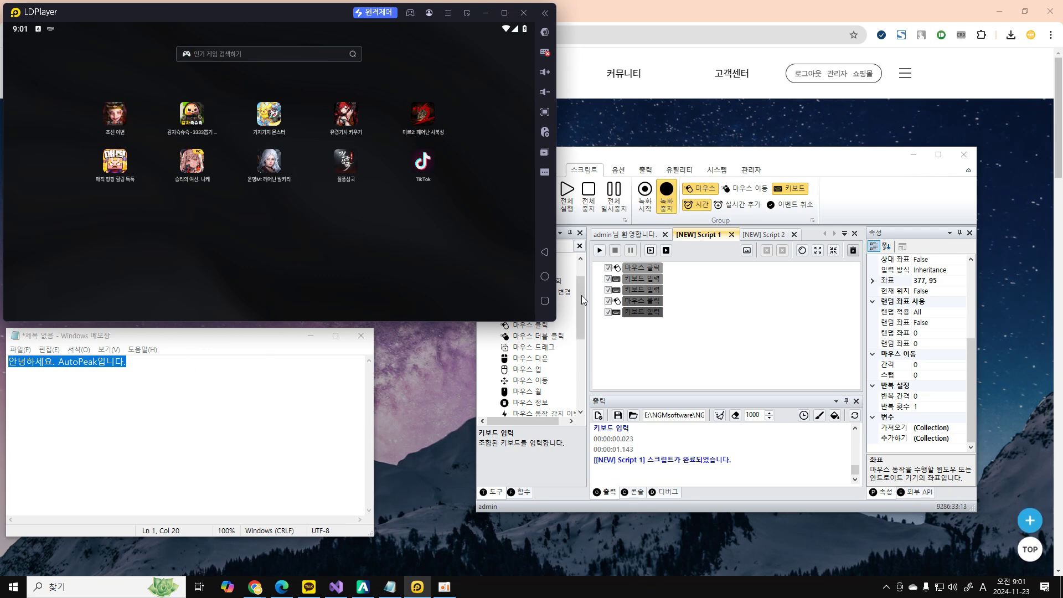
{"action": "left_click", "coordinate": [643, 312]}
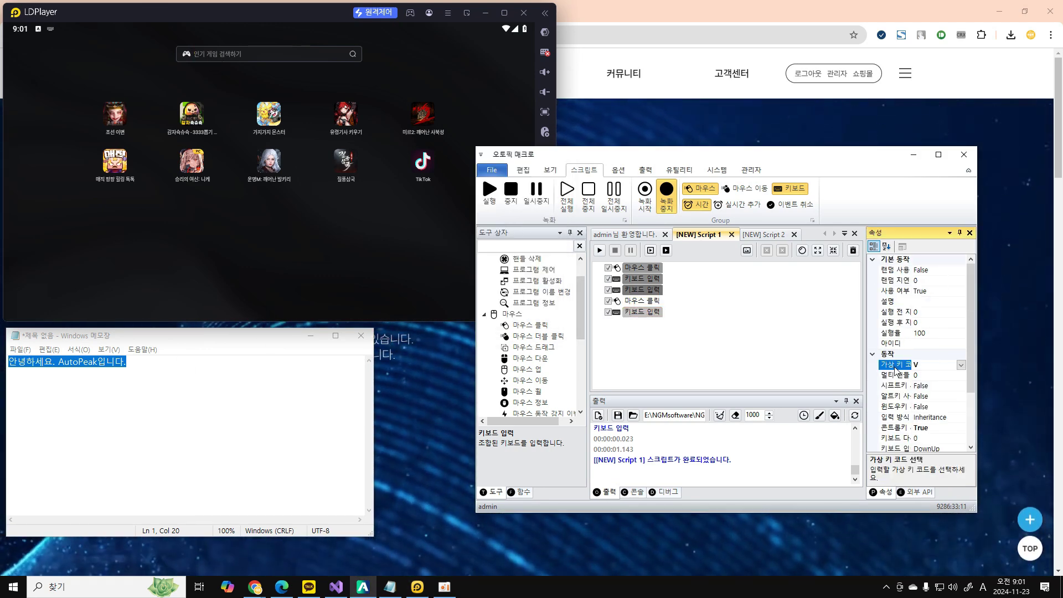
{"action": "left_click", "coordinate": [274, 211]}
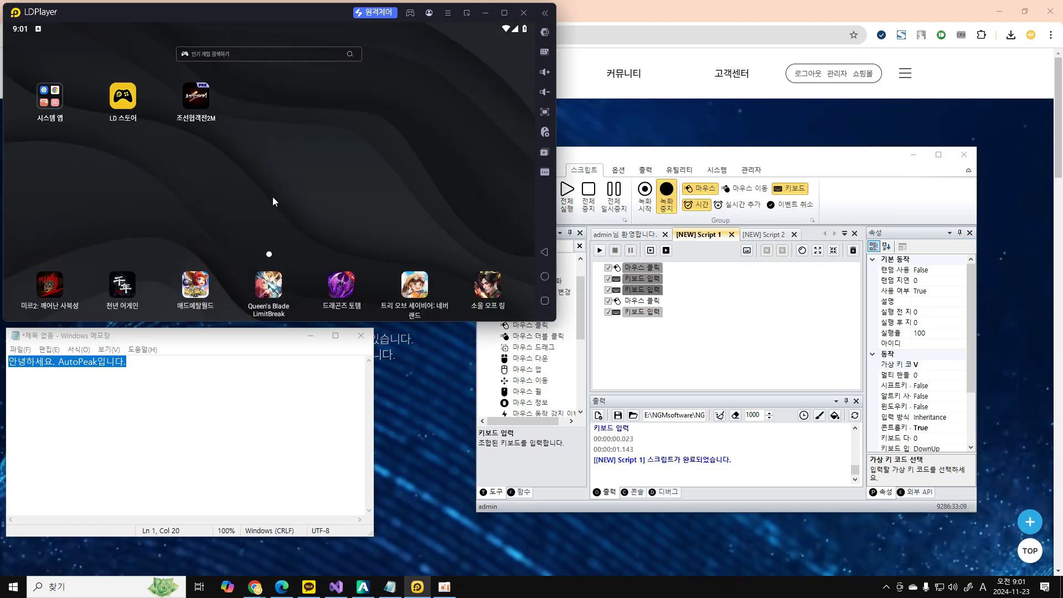
Open the LDPlayer game search by hand, dismiss it, and switch back to Notepad
{"action": "left_click", "coordinate": [255, 57]}
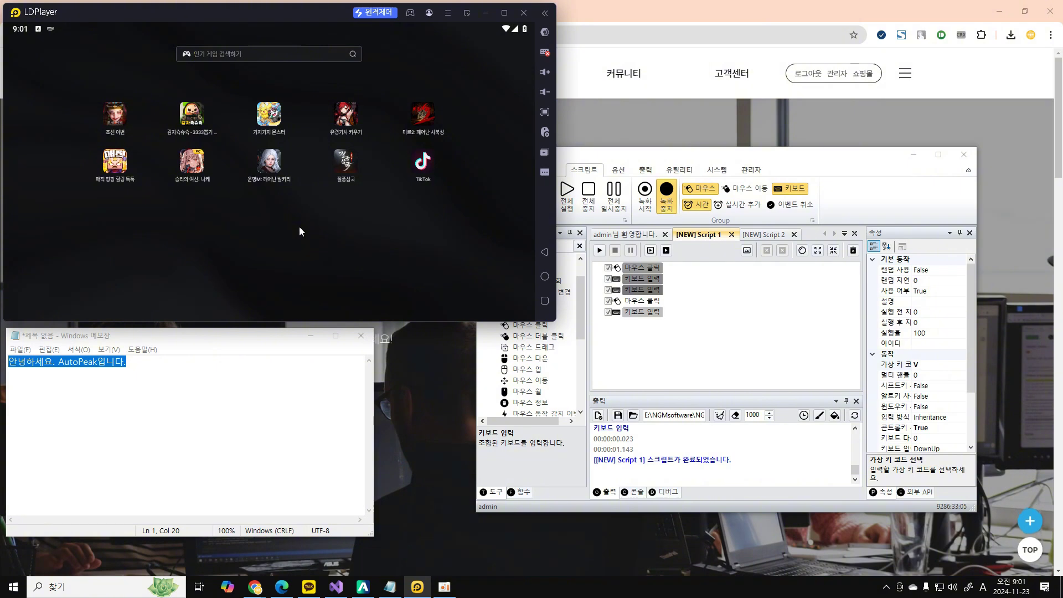
{"action": "left_click", "coordinate": [299, 231]}
{"action": "key", "text": "alt+Tab"}
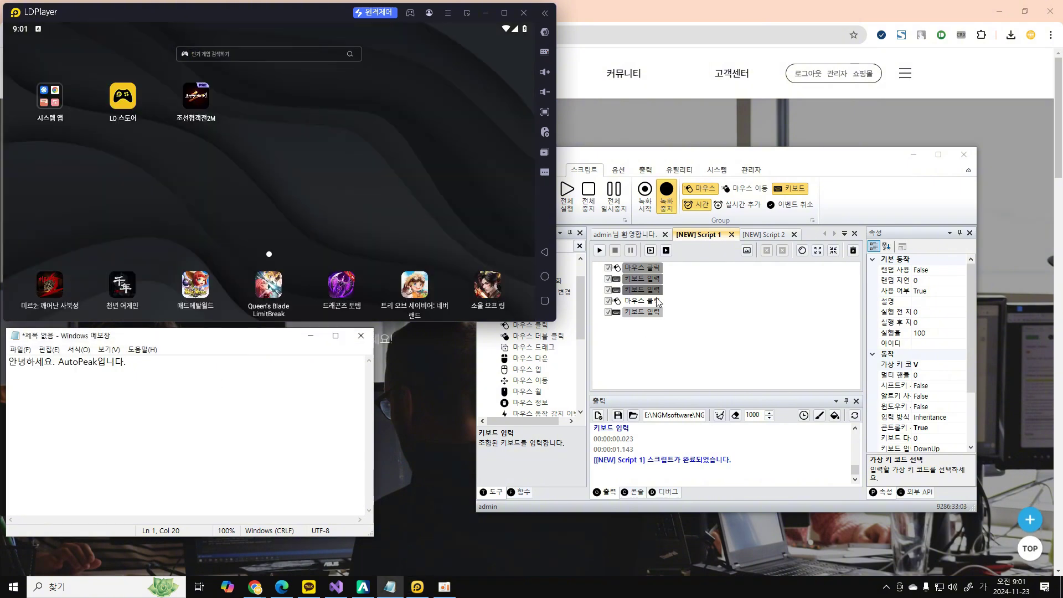
Set the pre-execution delay (실행 전 지연) of the last keyboard input, Ctrl+V, to 300
{"action": "left_click", "coordinate": [646, 311]}
{"action": "left_click", "coordinate": [893, 313]}
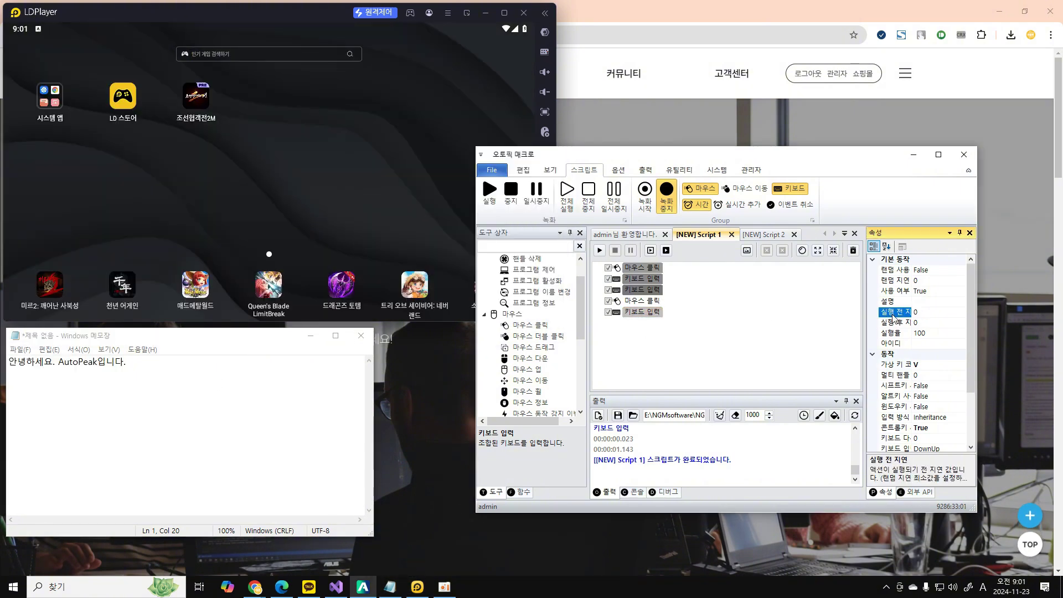
{"action": "type", "text": "300"}
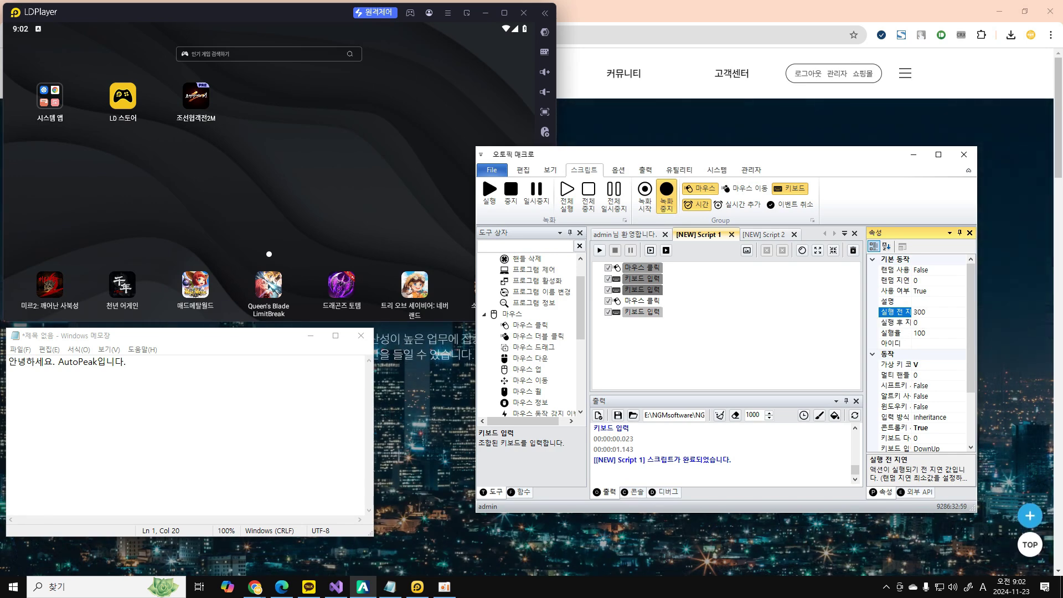
{"action": "left_click", "coordinate": [687, 371]}
Set the pre-execution delay of the Ctrl+C keyboard input to 500, test-run Script 1, and dismiss the LDPlayer search
{"action": "left_click", "coordinate": [634, 291]}
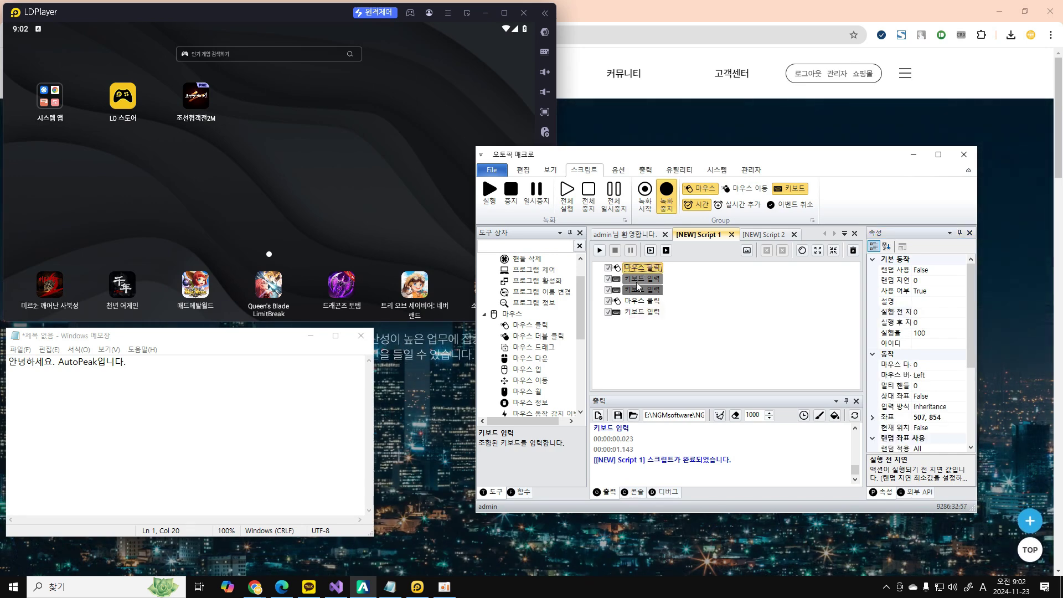
{"action": "left_click", "coordinate": [599, 250]}
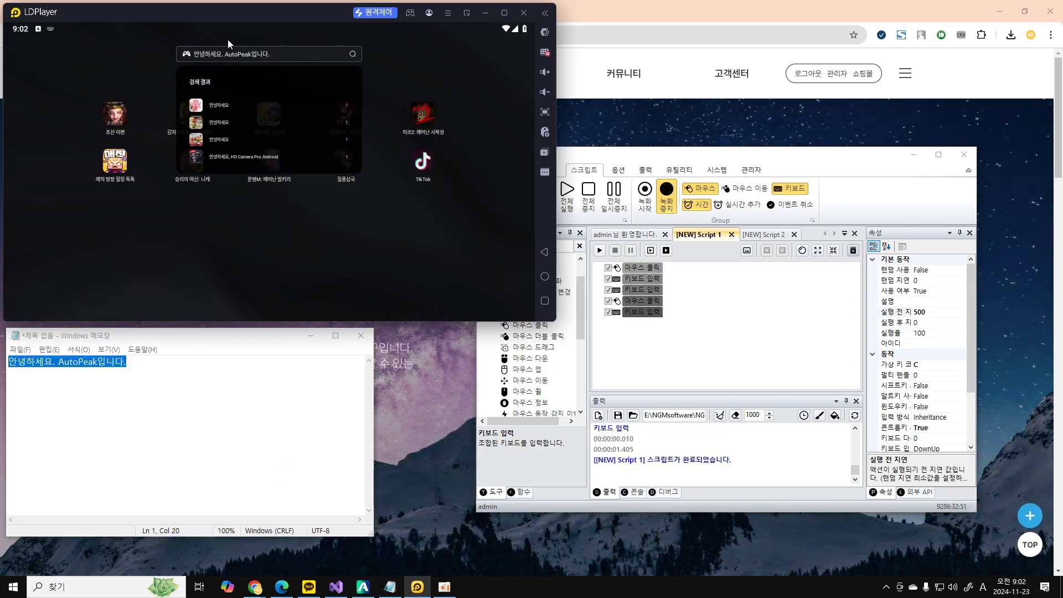
{"action": "left_click", "coordinate": [234, 228]}
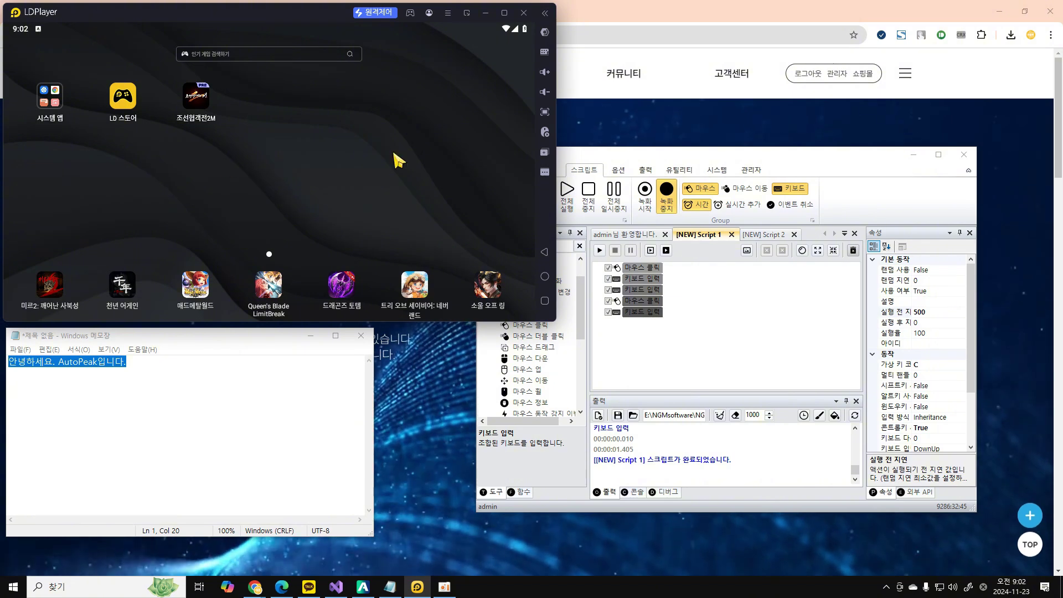
Return to Notepad, then open the LDPlayer game search by hand and dismiss it
{"action": "left_click", "coordinate": [259, 437]}
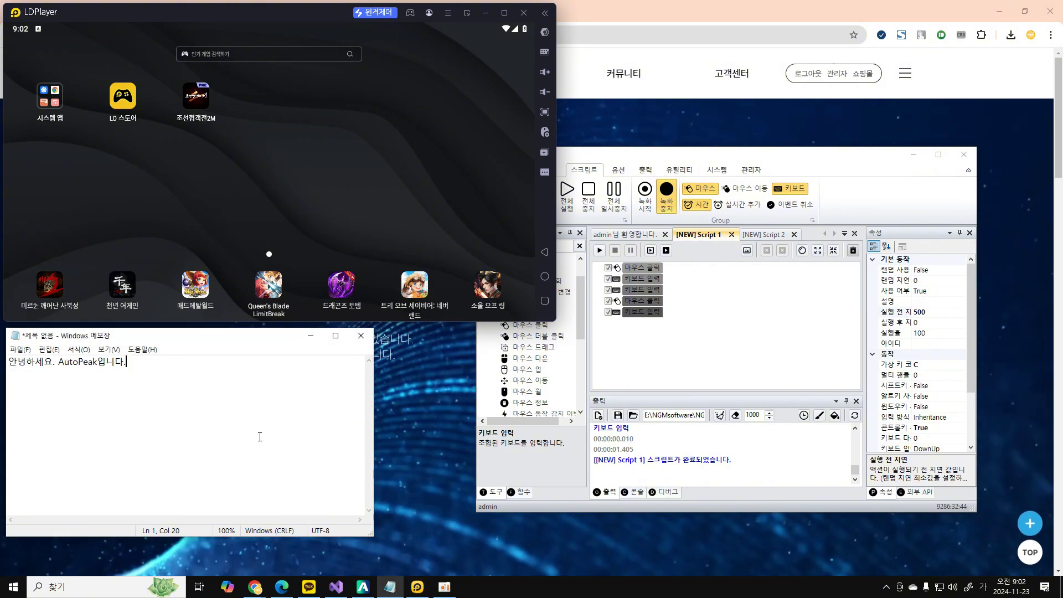
{"action": "left_click", "coordinate": [272, 57]}
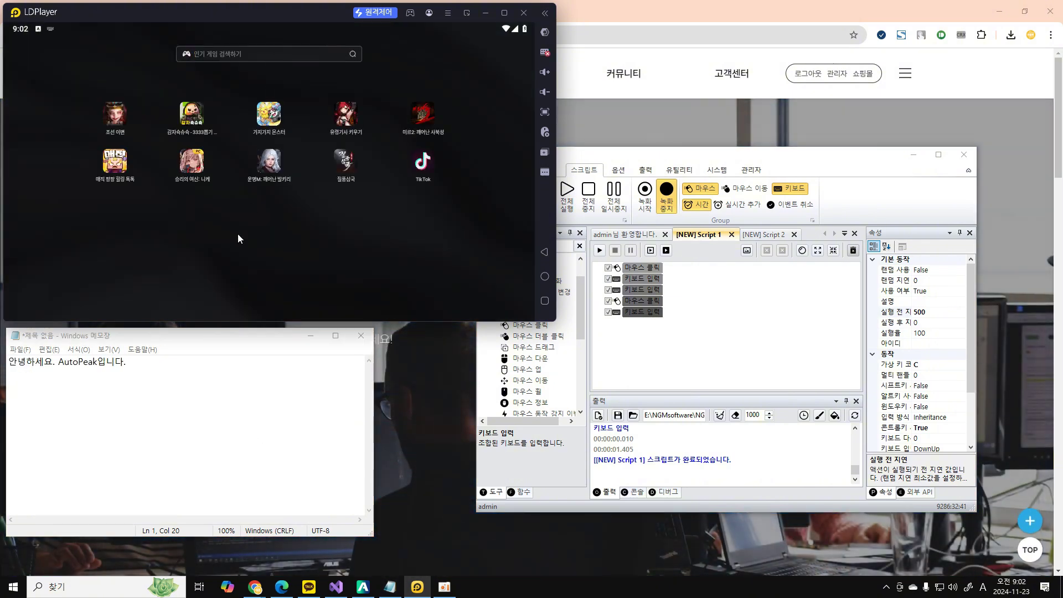
{"action": "left_click", "coordinate": [238, 238]}
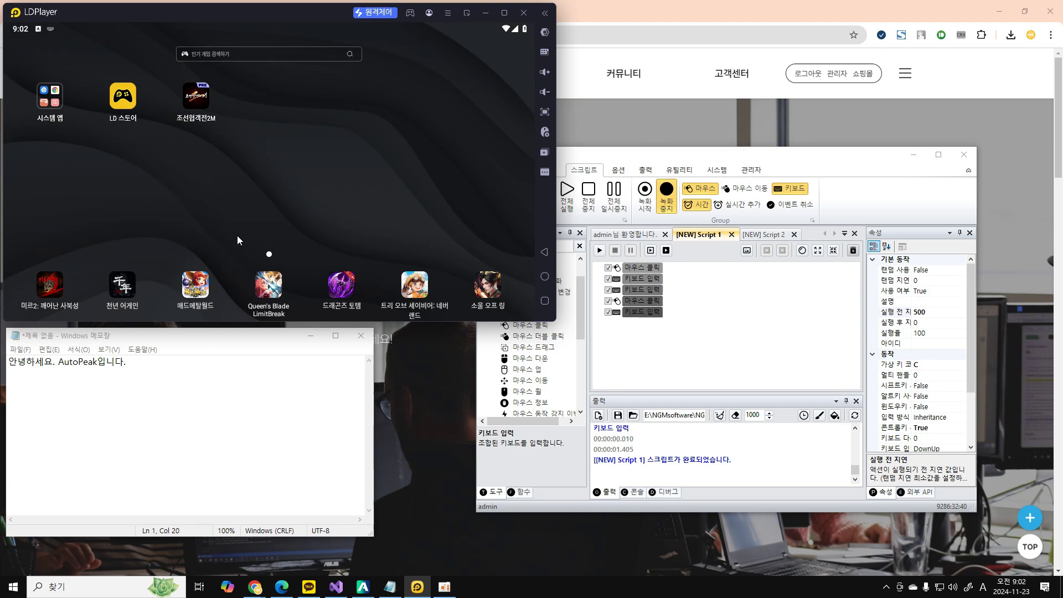
Review the pre-execution delays of the Ctrl+V and Ctrl+C keyboard inputs in Script 1
{"action": "left_click", "coordinate": [663, 320]}
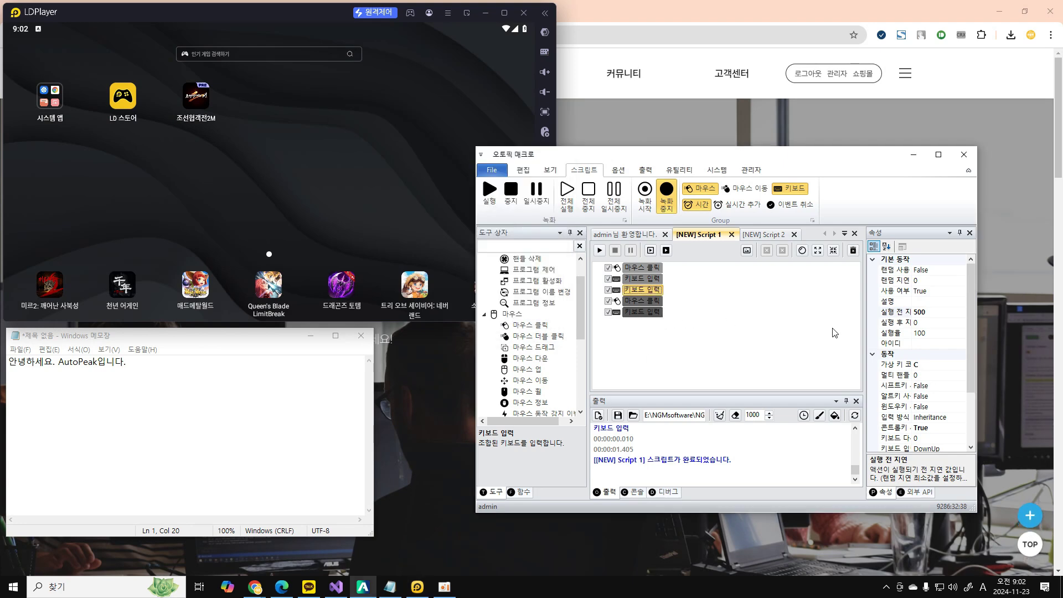
{"action": "left_click", "coordinate": [658, 311]}
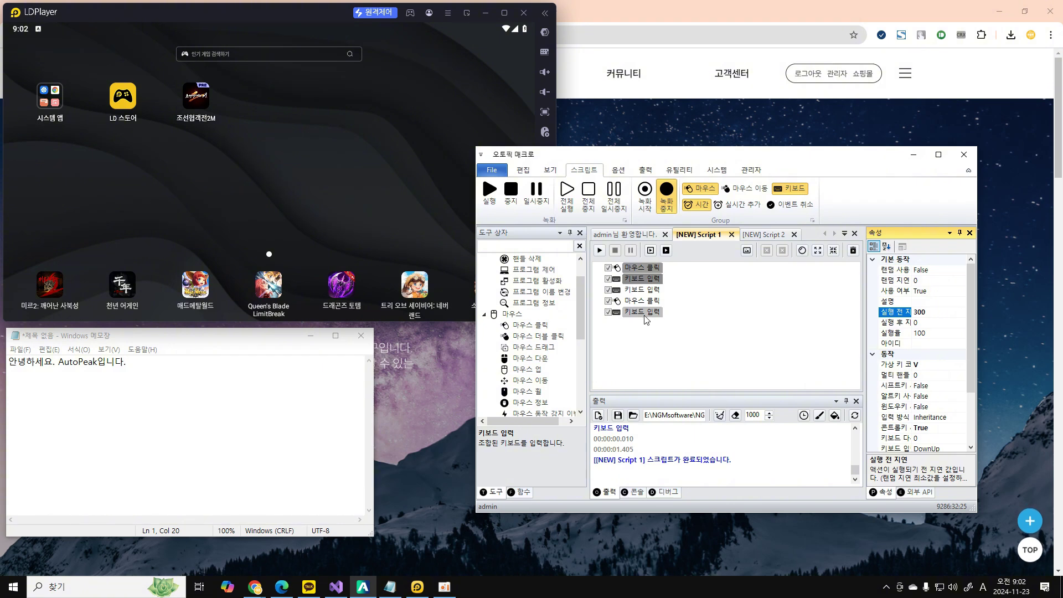
{"action": "key", "text": "Up"}
{"action": "key", "text": "Up"}
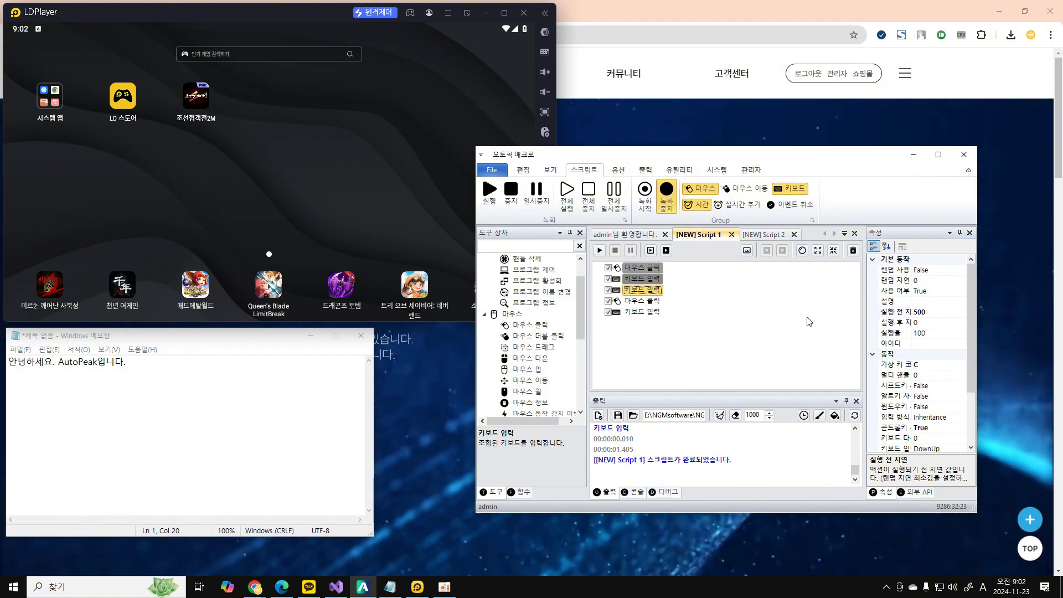
Reset the pre-execution delay (실행 전 지연) of the Ctrl+A and Ctrl+C keyboard inputs in Script 1 to 0, and check the mouse click actions
{"action": "left_click", "coordinate": [638, 280]}
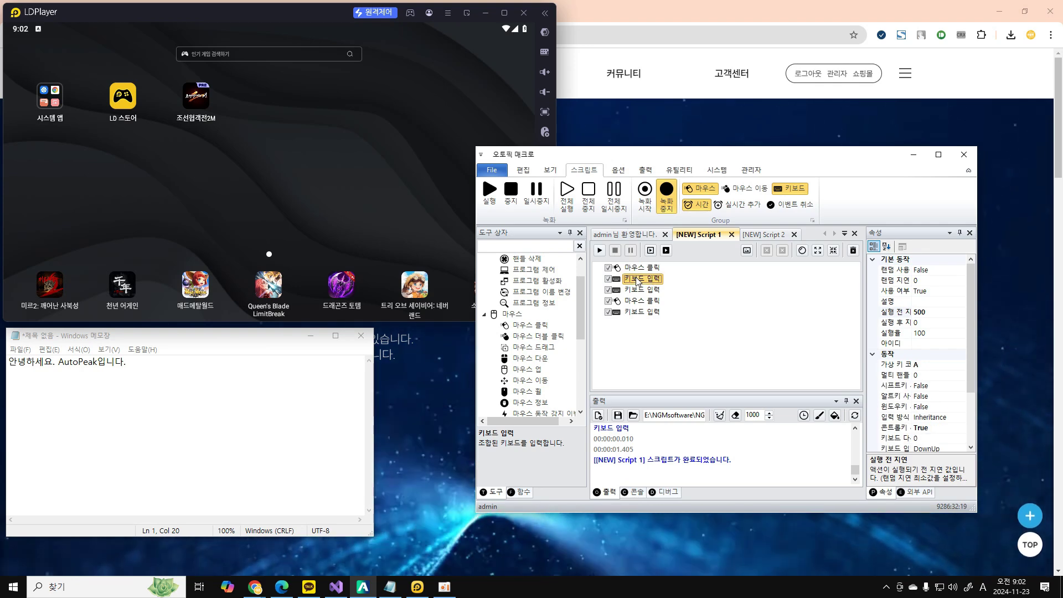
{"action": "right_click", "coordinate": [892, 314]}
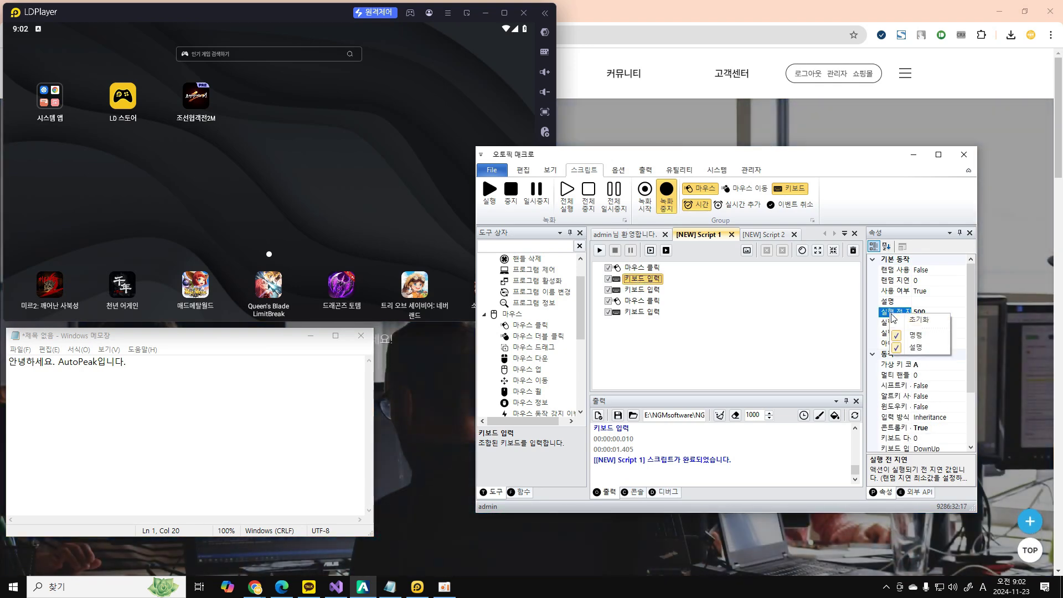
{"action": "left_click", "coordinate": [895, 319]}
{"action": "left_click", "coordinate": [638, 290]}
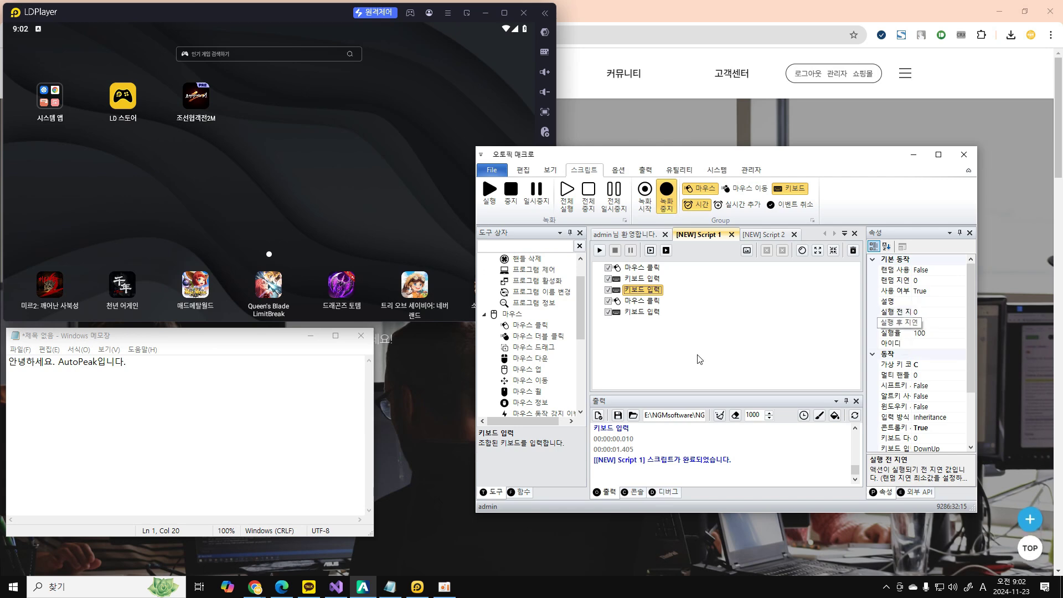
{"action": "left_click", "coordinate": [651, 299]}
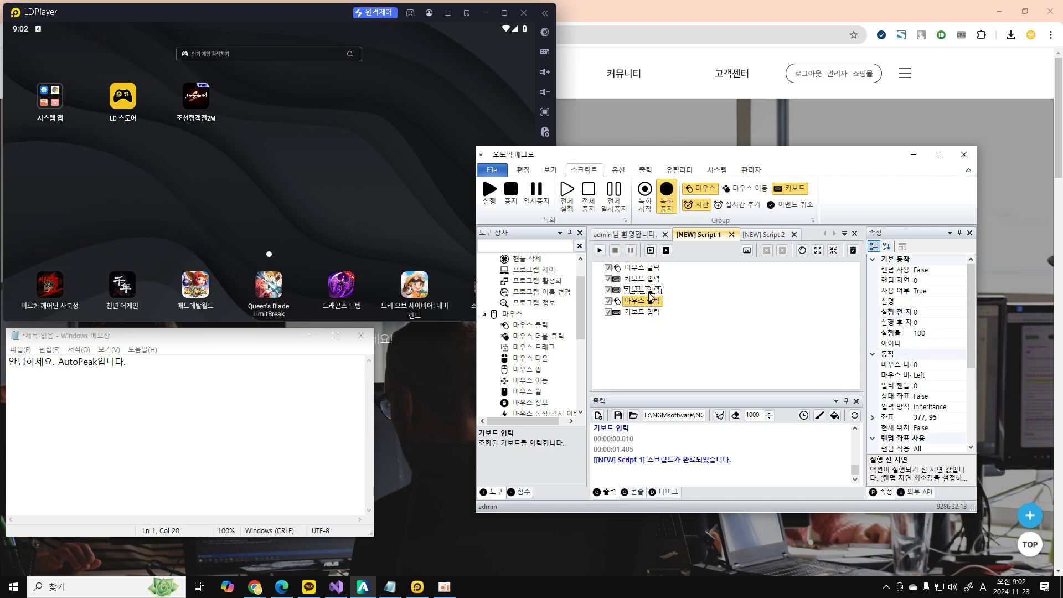
{"action": "left_click", "coordinate": [645, 268]}
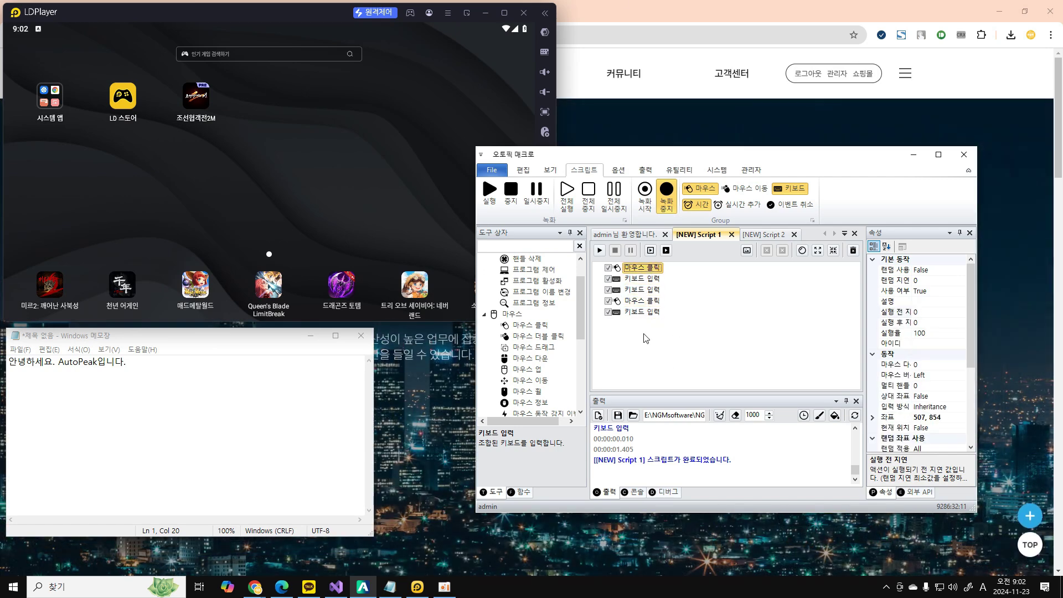
Highlight the greeting line in Notepad by hand to demonstrate the selection, and deselect it
{"action": "left_click", "coordinate": [273, 416]}
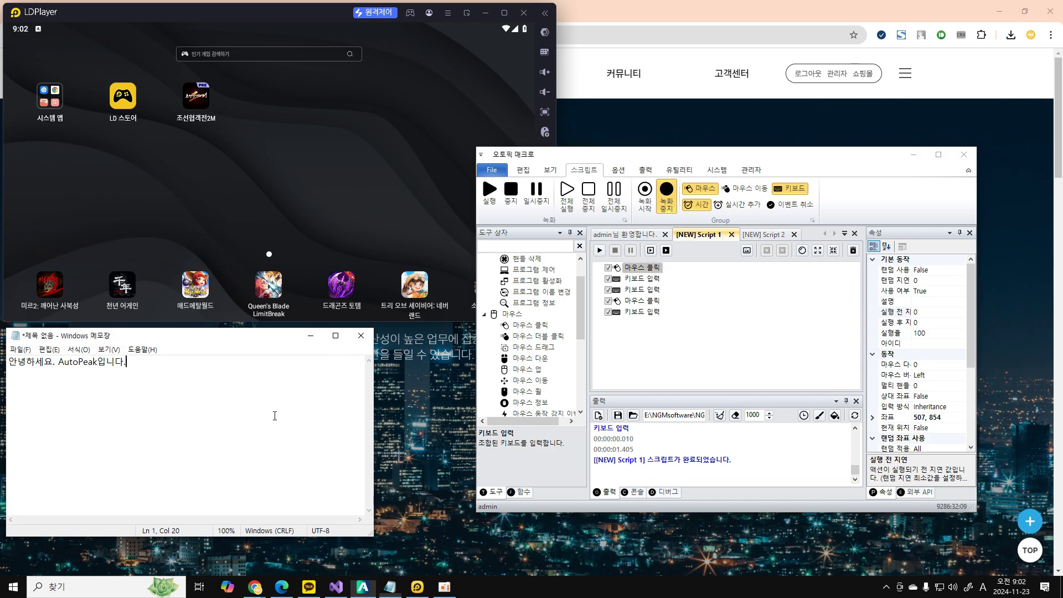
{"action": "left_click_drag", "start_coordinate": [197, 380], "coordinate": [2, 368]}
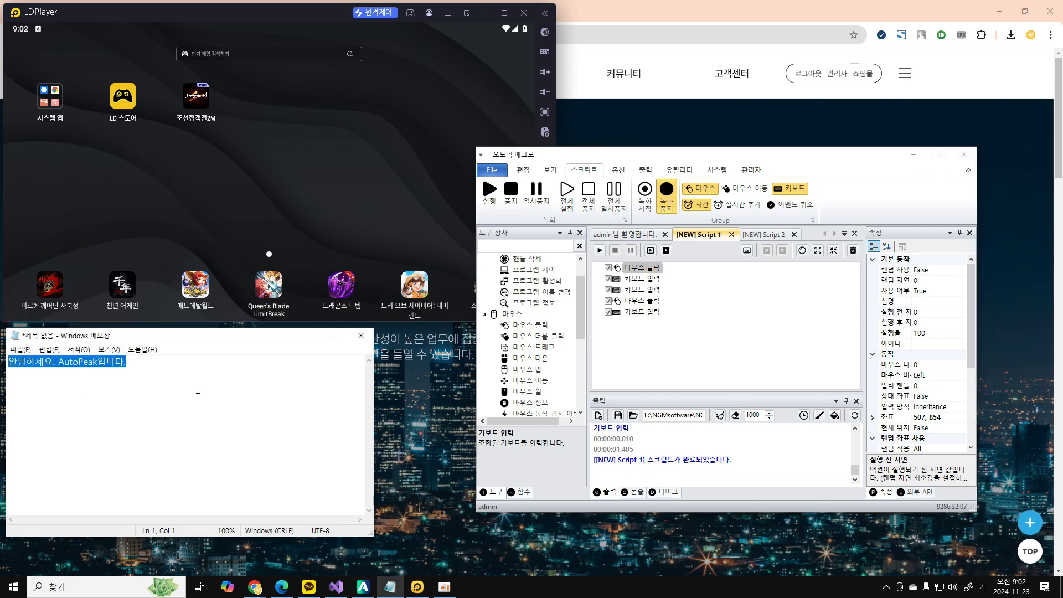
{"action": "left_click", "coordinate": [198, 389]}
{"action": "left_click_drag", "start_coordinate": [204, 374], "coordinate": [7, 365]}
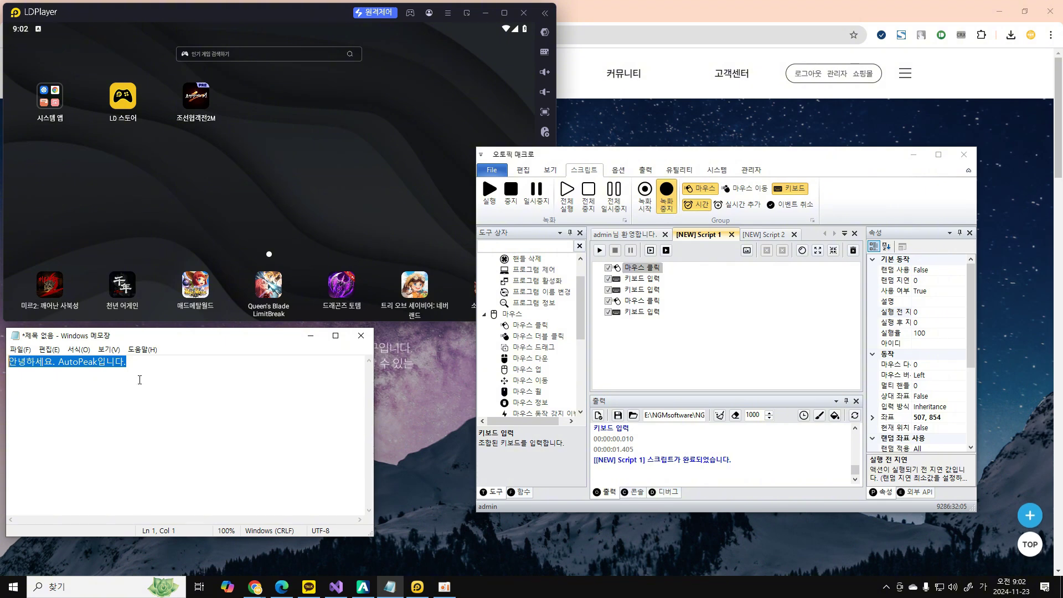
{"action": "left_click", "coordinate": [140, 379]}
Test-run Script 1 with the reset delays, dismiss the LDPlayer search, and return to the macro program
{"action": "left_click", "coordinate": [674, 332]}
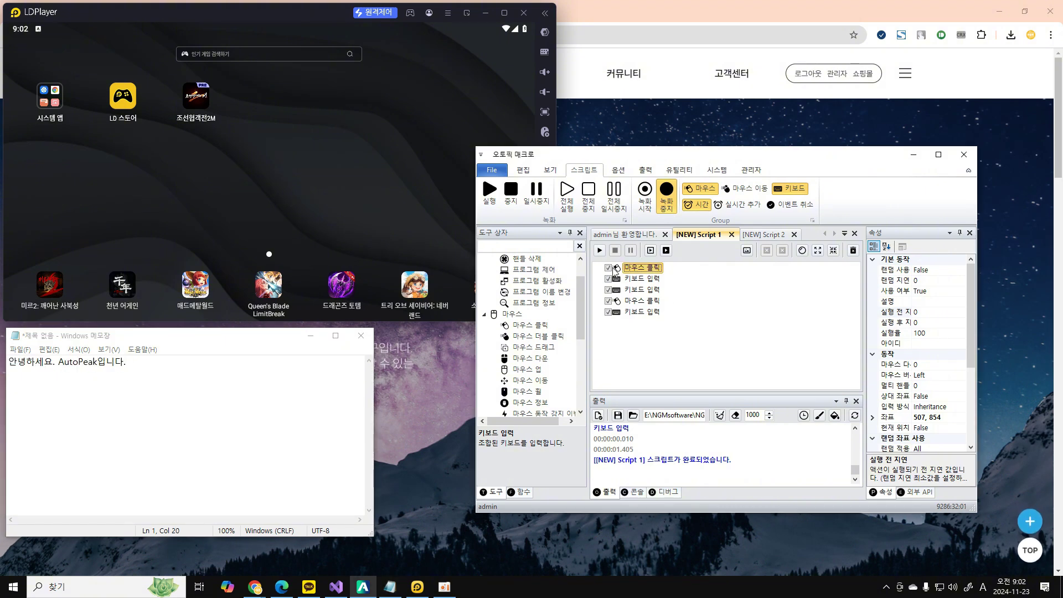
{"action": "left_click", "coordinate": [599, 251]}
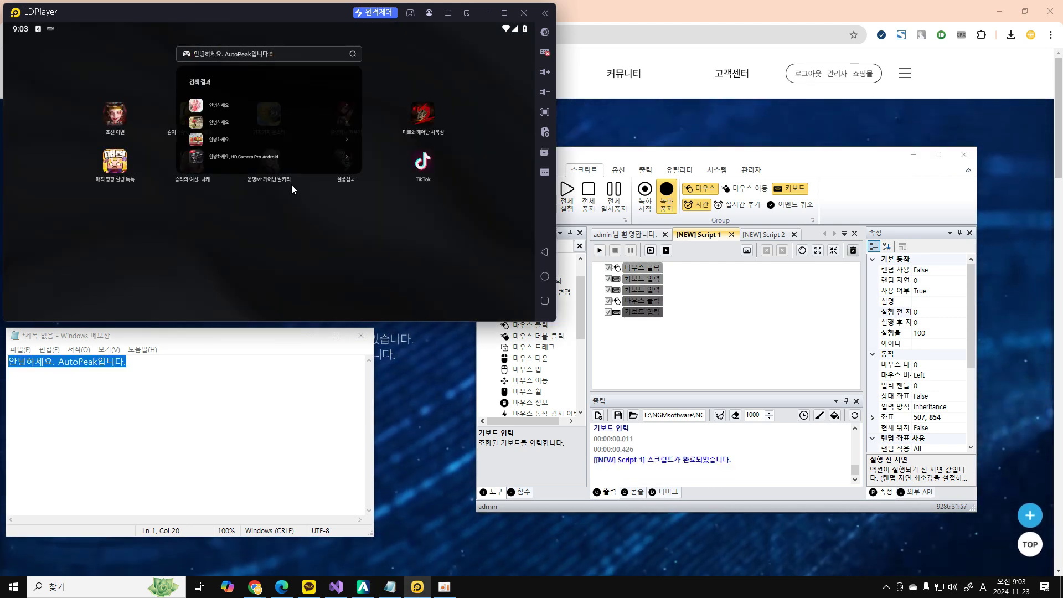
{"action": "left_click", "coordinate": [232, 239]}
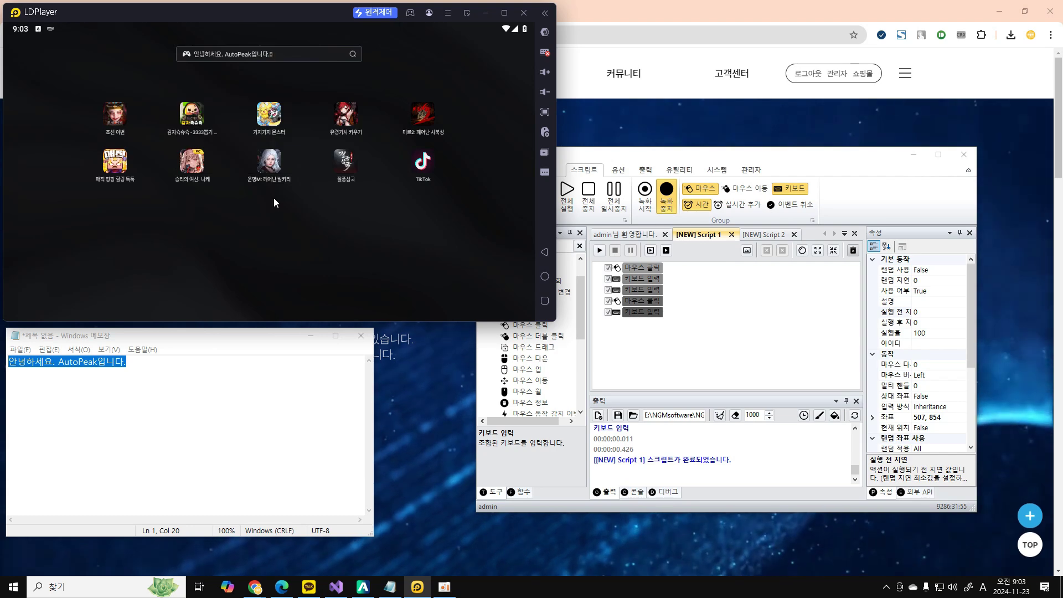
{"action": "left_click", "coordinate": [316, 235]}
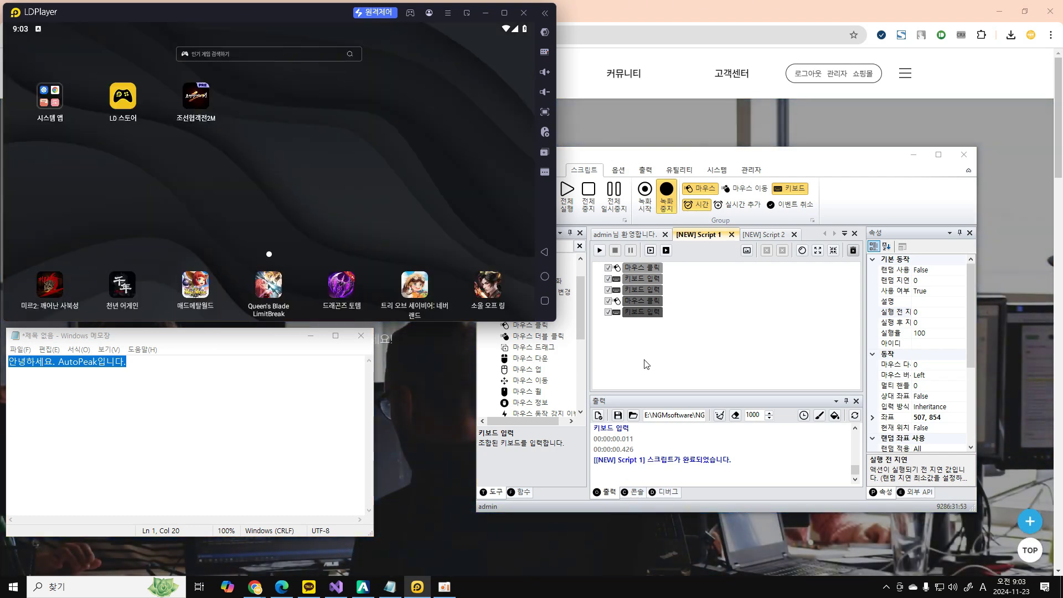
{"action": "left_click", "coordinate": [696, 379]}
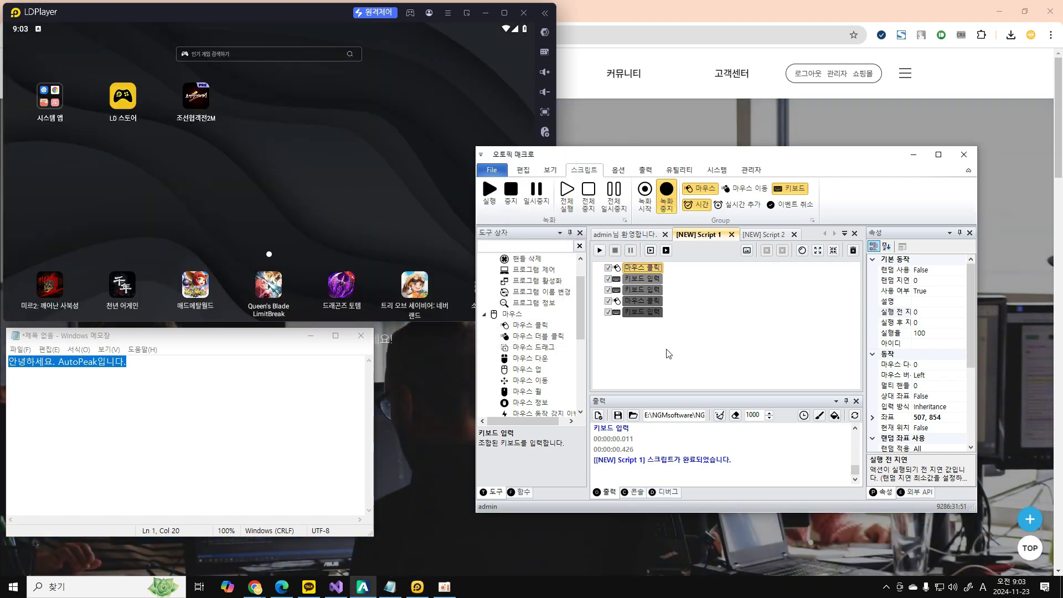
Select the final Ctrl+V keyboard input, run Script 1 once more, and clear the Notepad selection and the LDPlayer search
{"action": "left_click", "coordinate": [288, 386]}
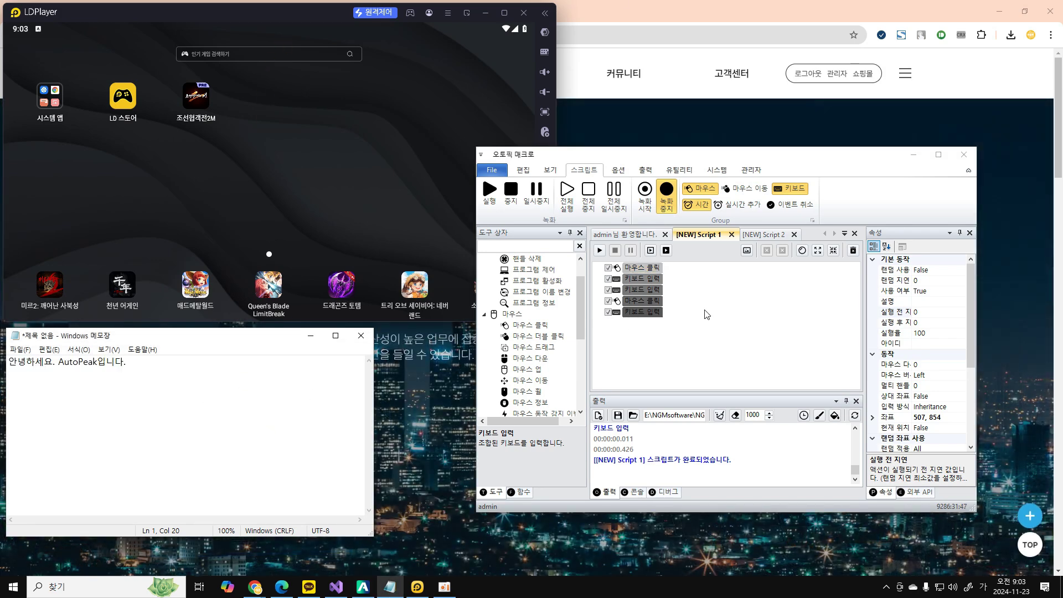
{"action": "left_click", "coordinate": [645, 292]}
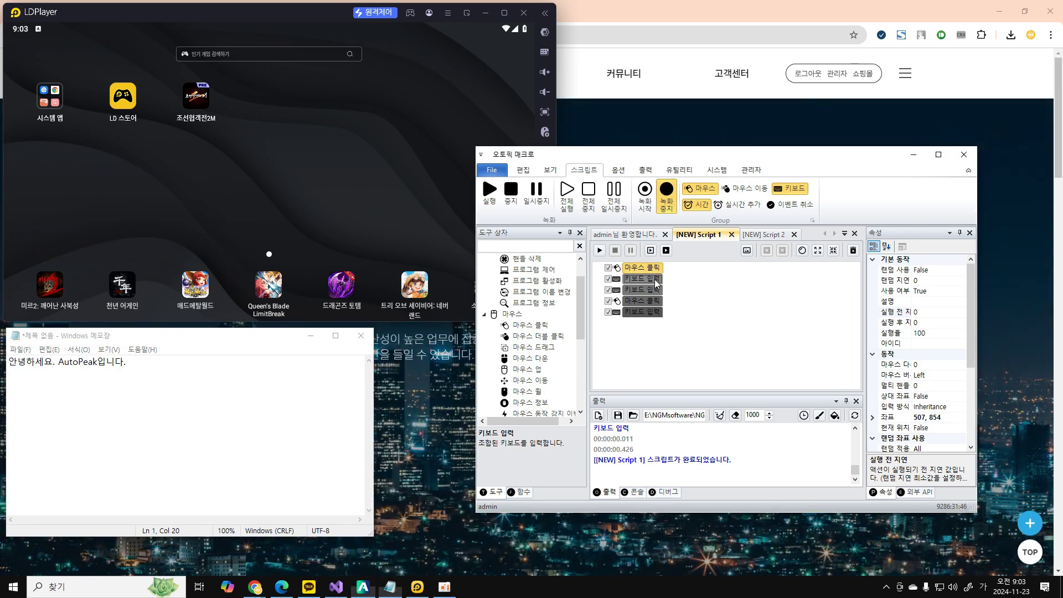
{"action": "left_click", "coordinate": [642, 312]}
{"action": "left_click", "coordinate": [607, 249]}
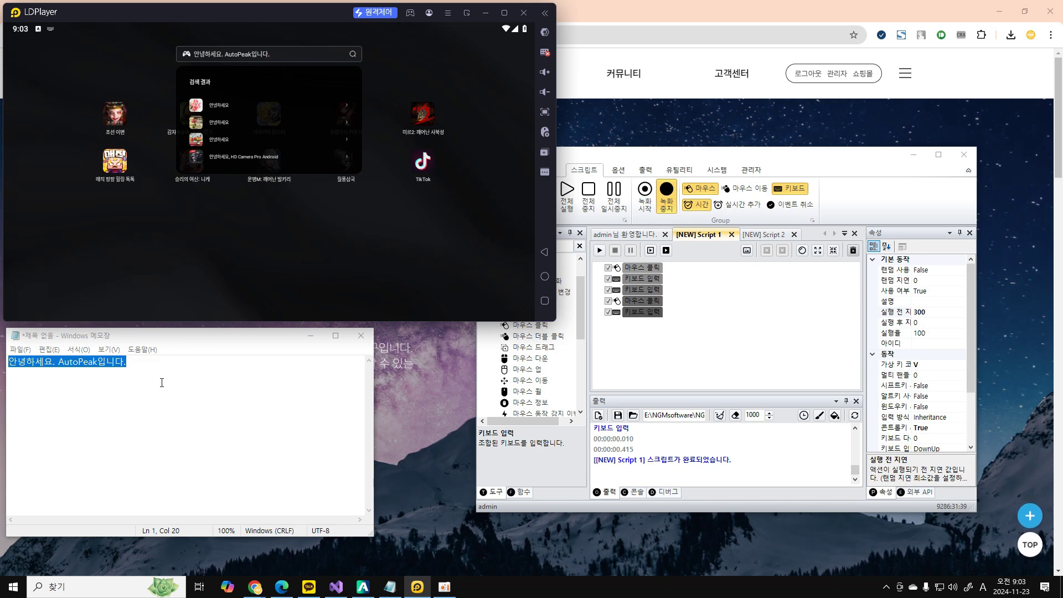
{"action": "left_click", "coordinate": [150, 368]}
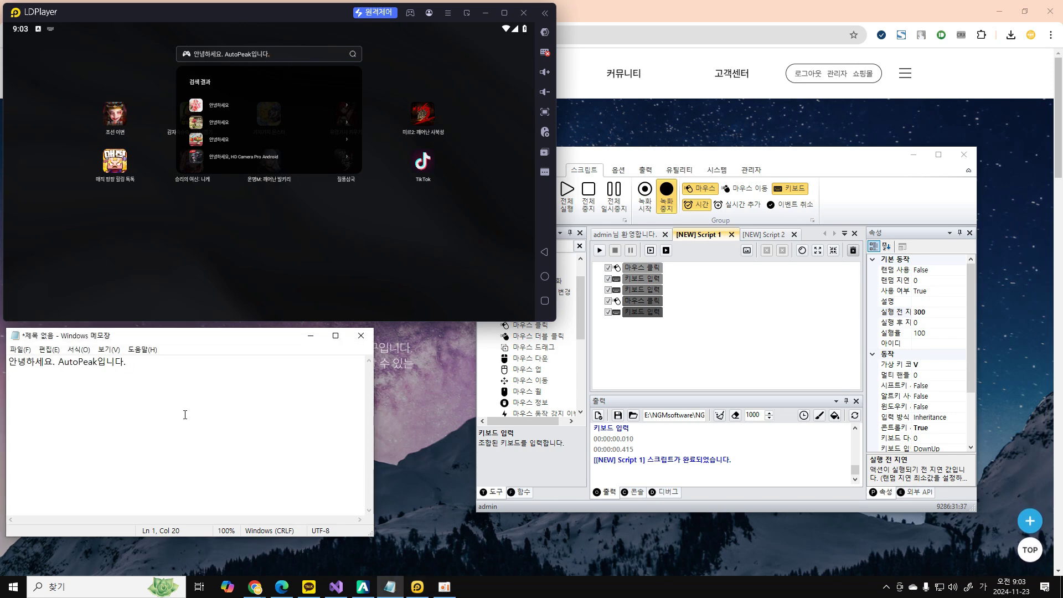
{"action": "left_click", "coordinate": [344, 234]}
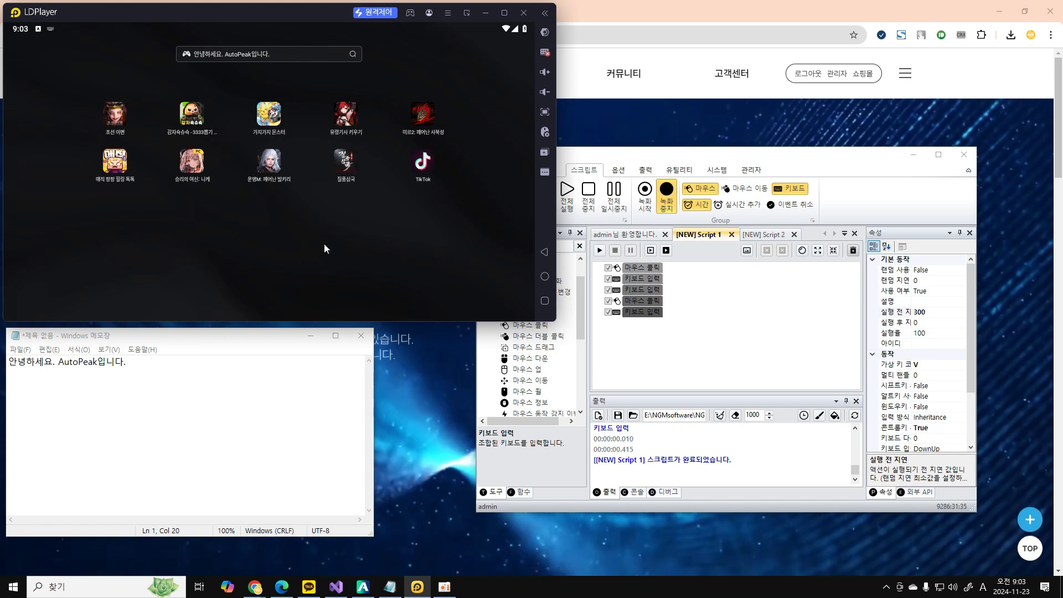
{"action": "left_click", "coordinate": [303, 210]}
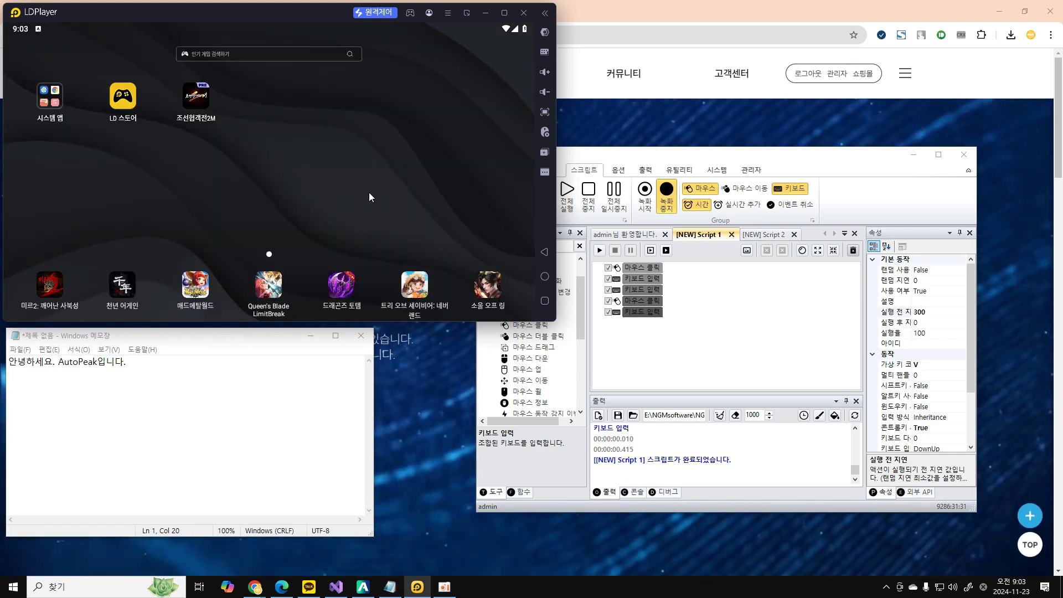
Step back through the actions of Script 1 from the final Ctrl+V input to the first mouse click
{"action": "left_click", "coordinate": [652, 351]}
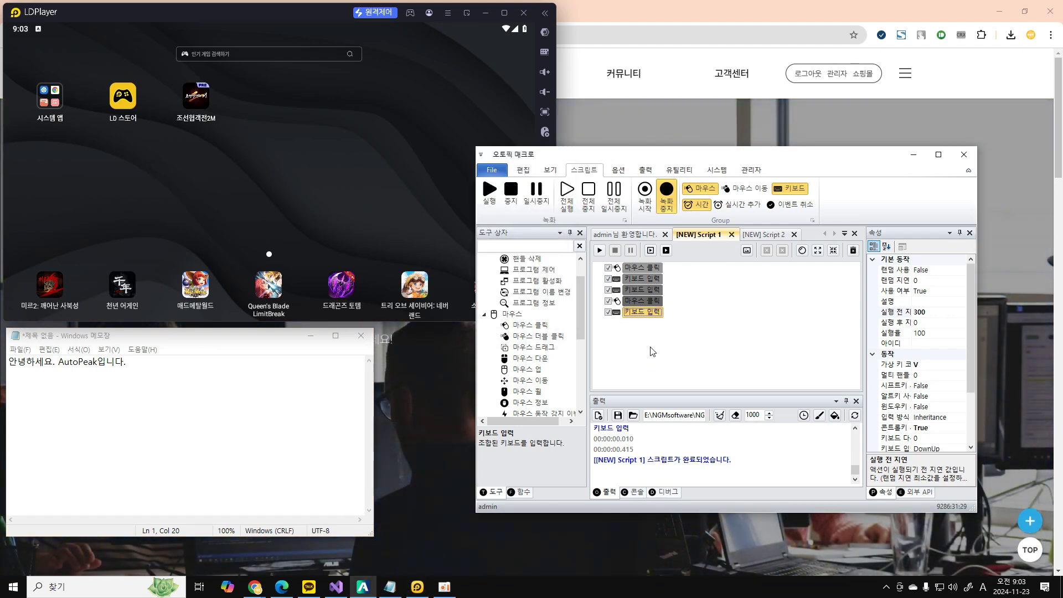
{"action": "key", "text": "Up"}
{"action": "key", "text": "Up"}
{"action": "key", "text": "Up"}
{"action": "key", "text": "Up"}
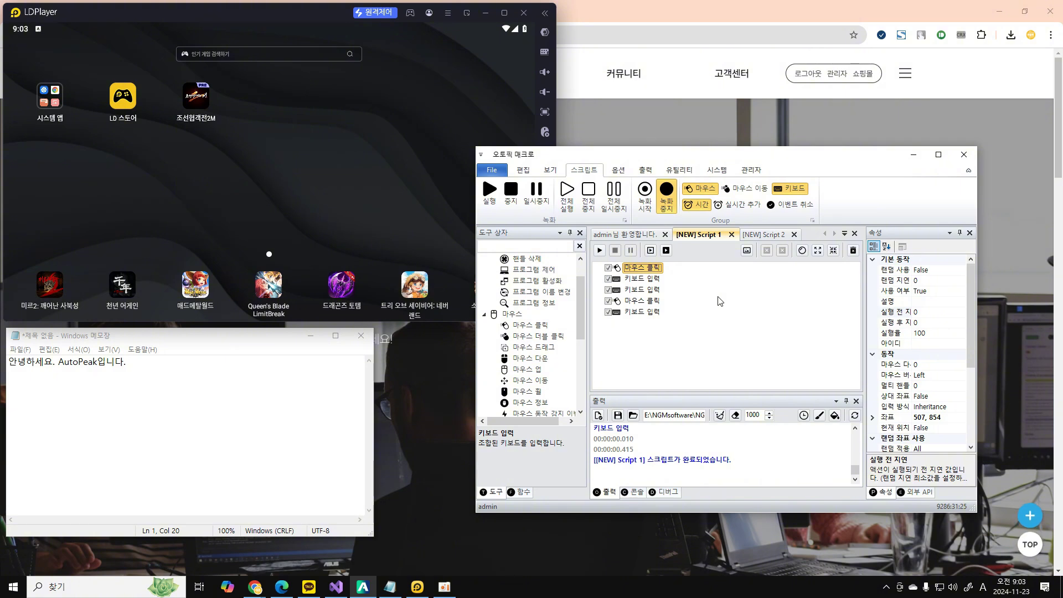
Open Script 2 and review its mouse click, Ctrl+A and Ctrl+C inputs, and the ADB 연결 끊기 and ADB 연결 actions
{"action": "left_click", "coordinate": [757, 237]}
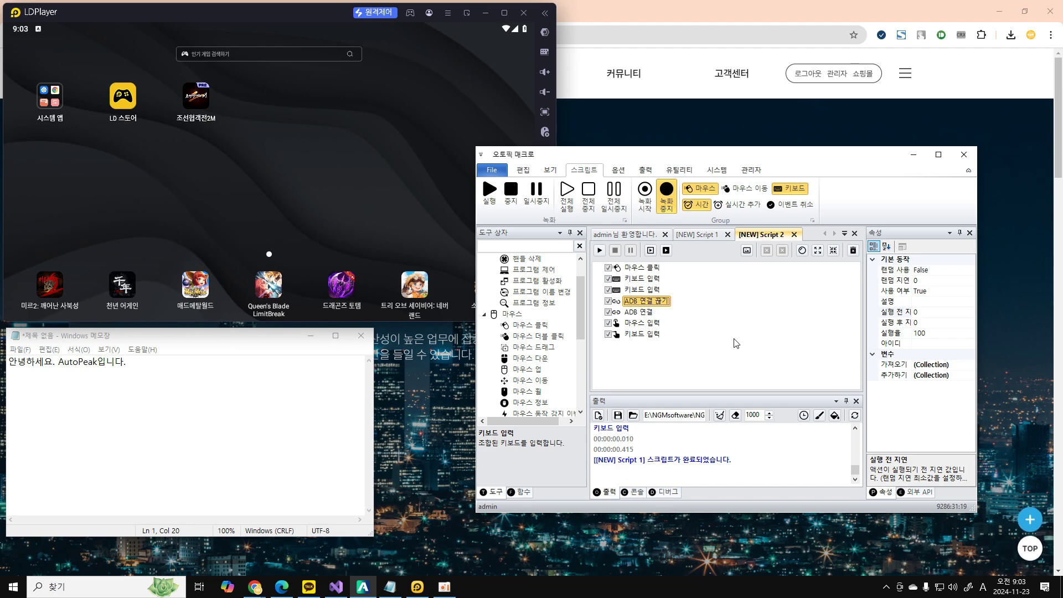
{"action": "left_click", "coordinate": [647, 268]}
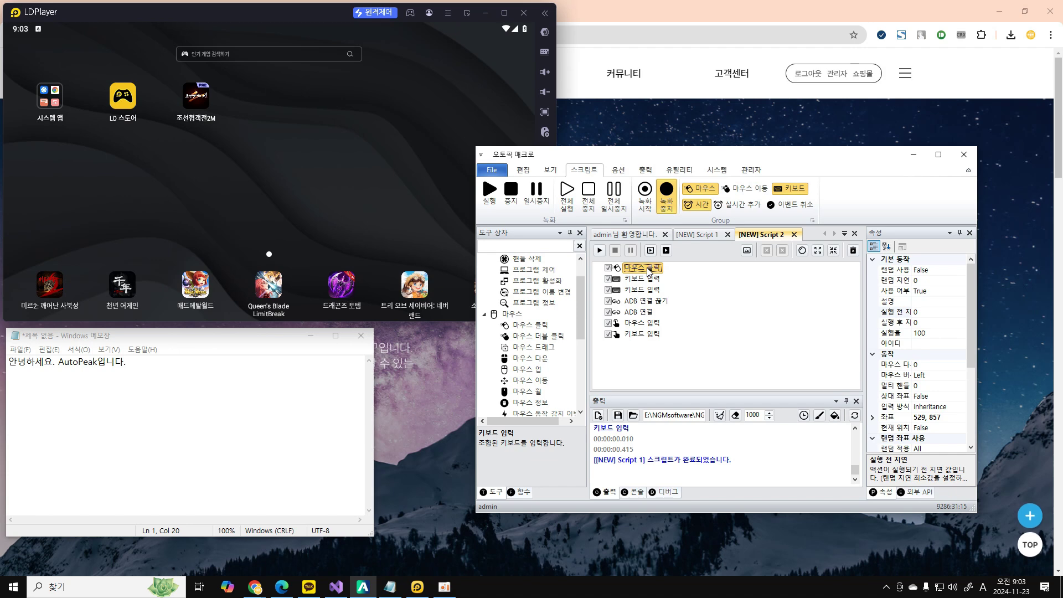
{"action": "left_click", "coordinate": [218, 384]}
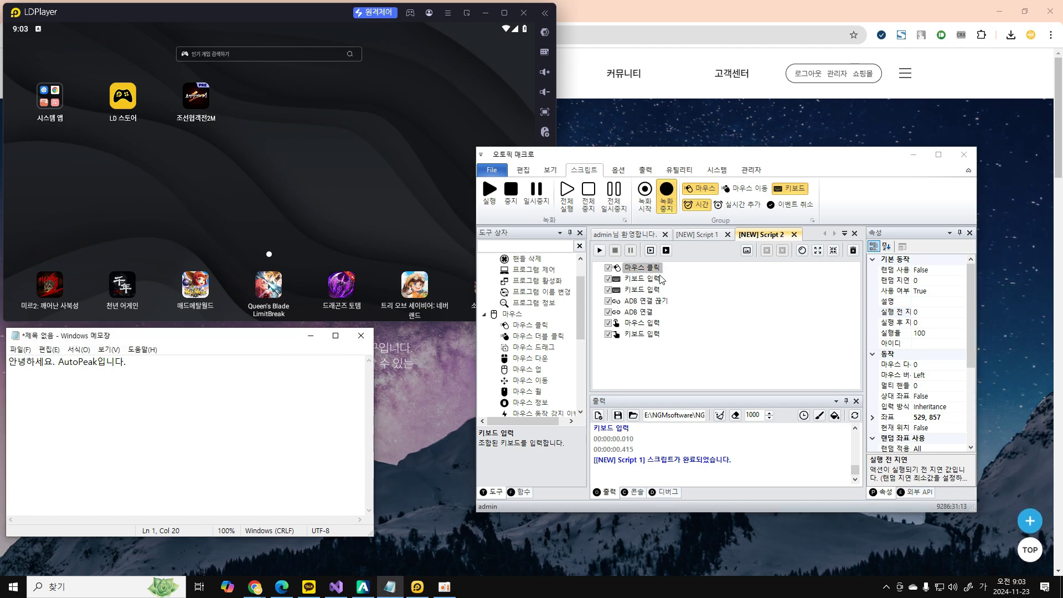
{"action": "left_click", "coordinate": [659, 279]}
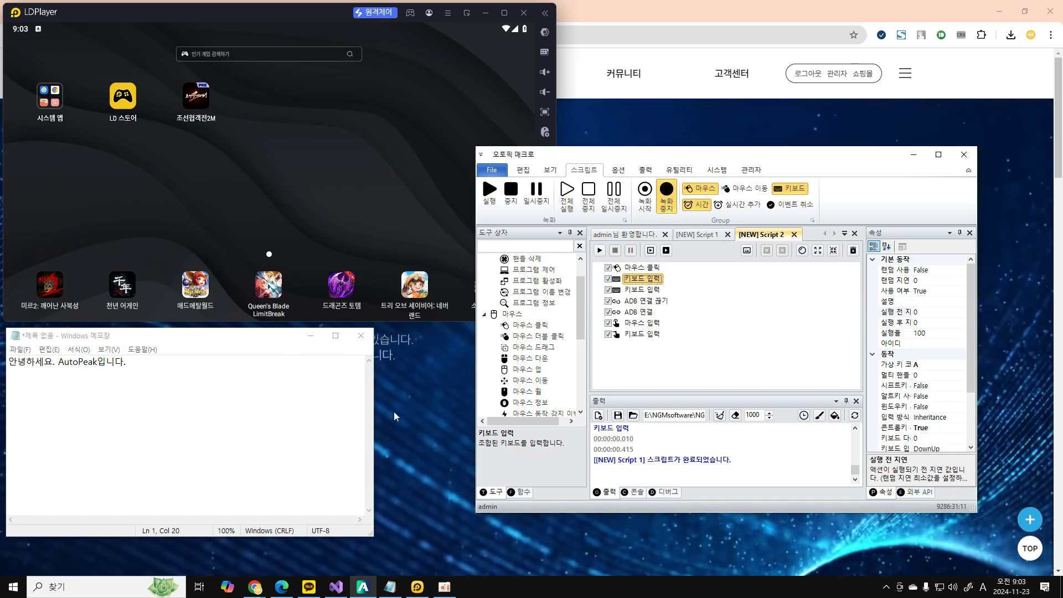
{"action": "key", "text": "Down"}
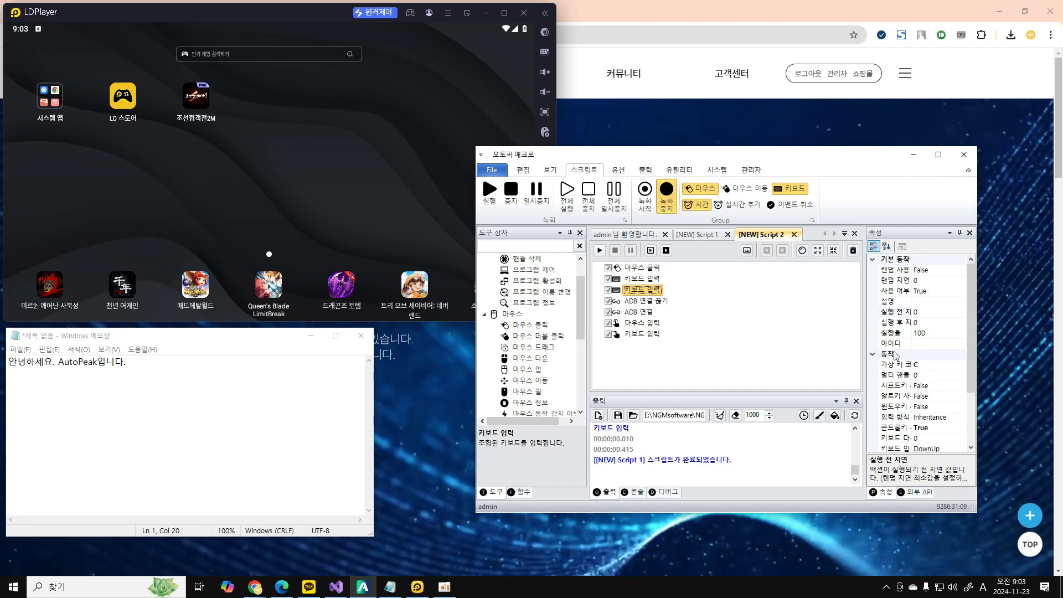
{"action": "left_click", "coordinate": [160, 511]}
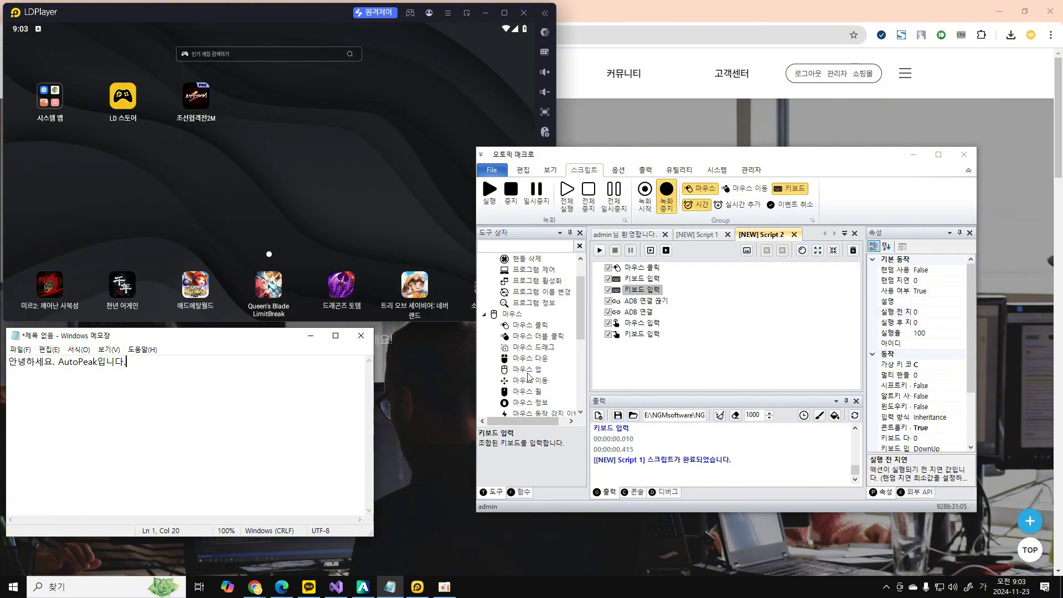
{"action": "left_click", "coordinate": [641, 304]}
{"action": "left_click", "coordinate": [642, 313]}
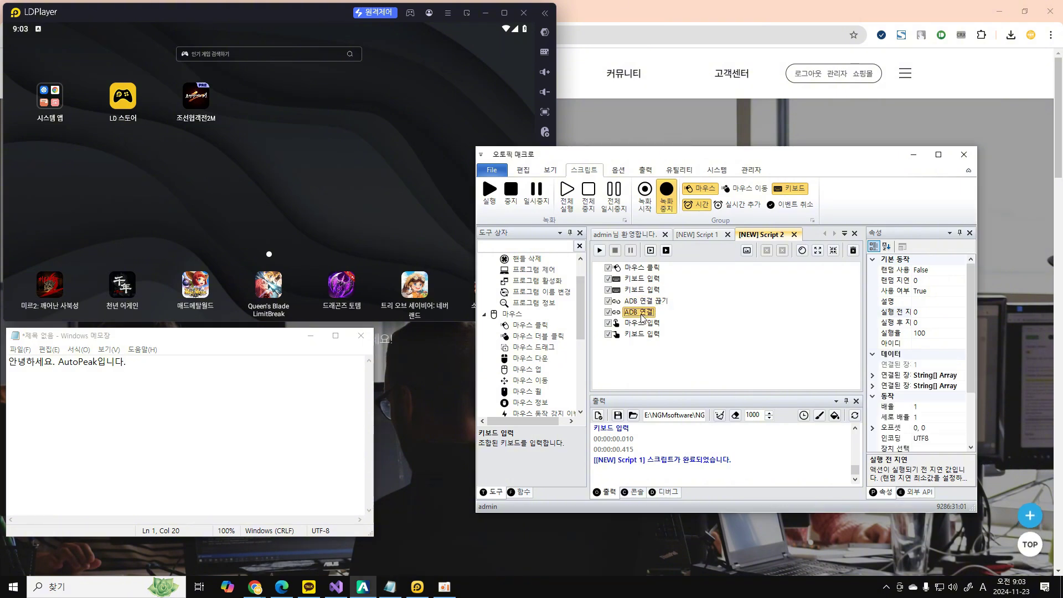
Check the ADB debugging option in the 기타 section of LDPlayer's settings, and close the settings without saving
{"action": "left_click", "coordinate": [304, 187]}
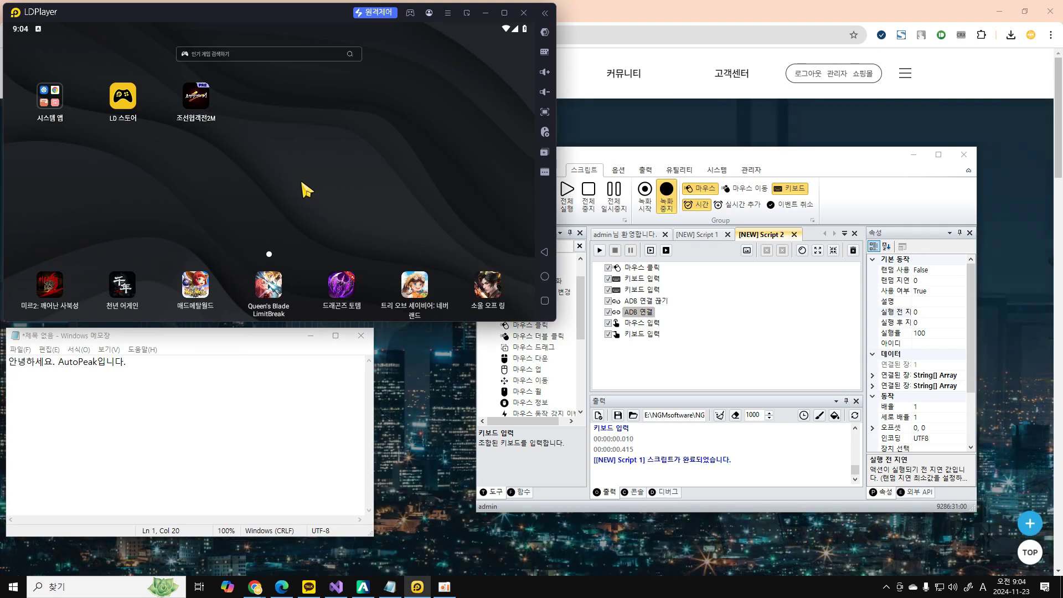
{"action": "left_click", "coordinate": [449, 13]}
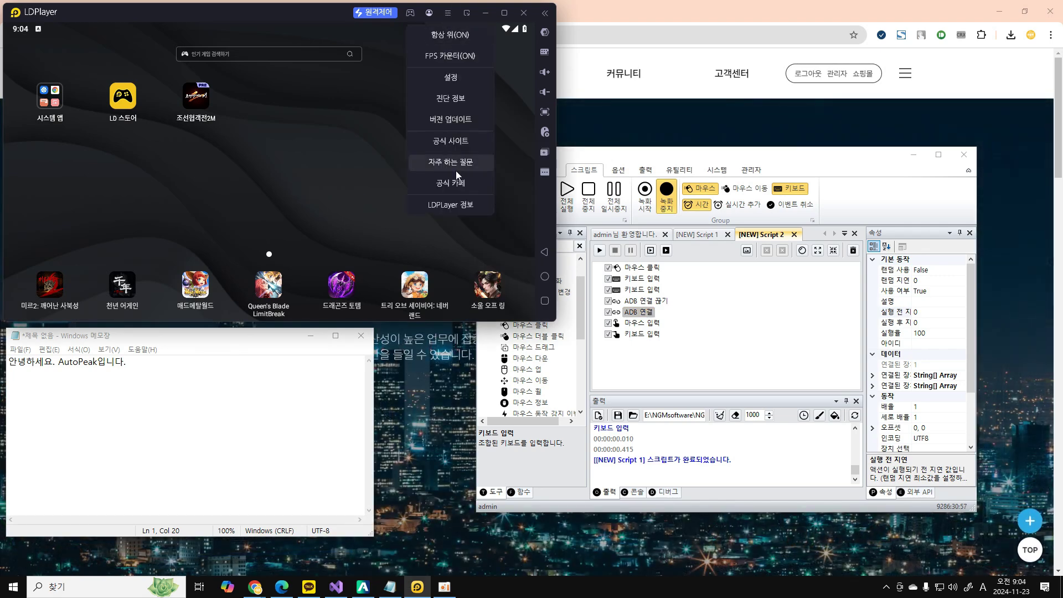
{"action": "left_click", "coordinate": [460, 75]}
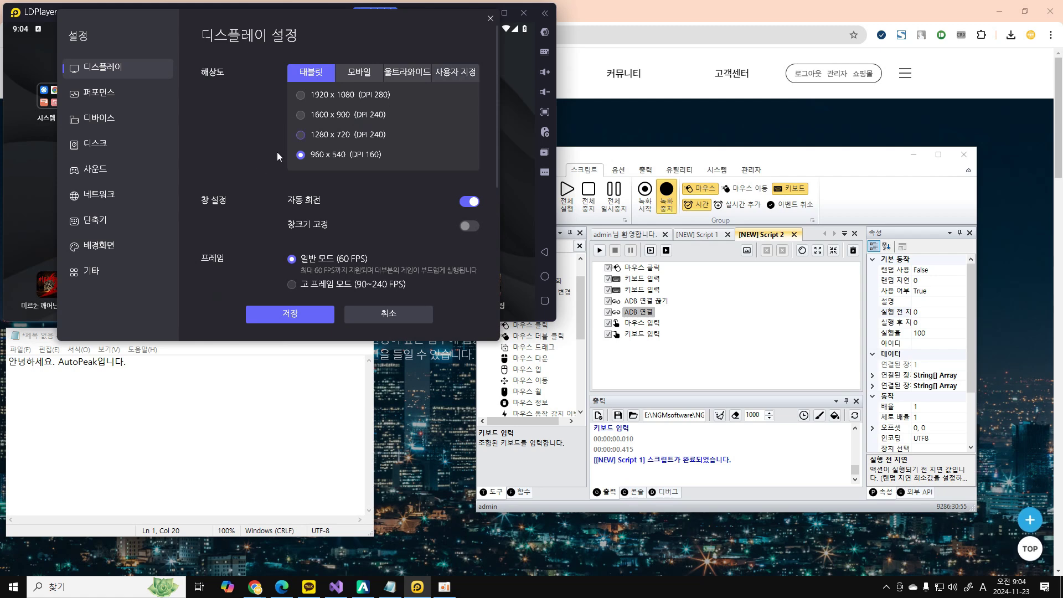
{"action": "left_click", "coordinate": [91, 270]}
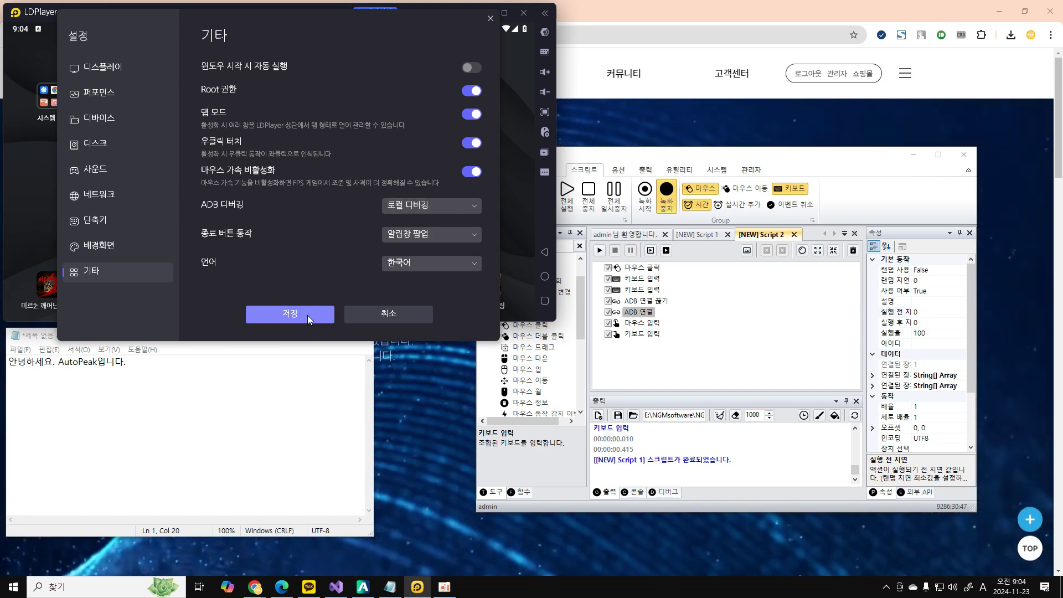
{"action": "left_click", "coordinate": [387, 312]}
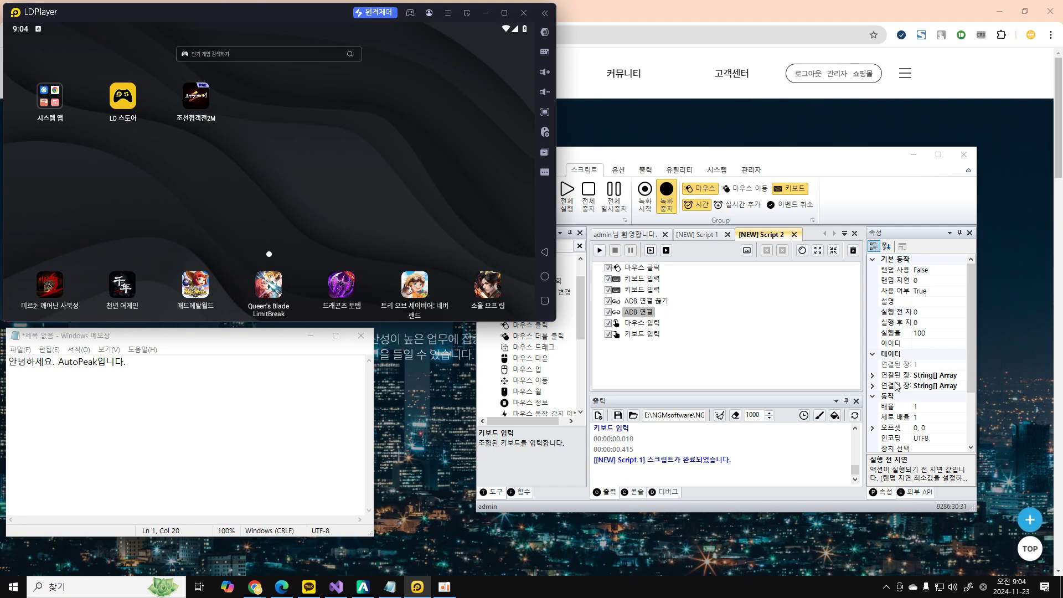
Expand the connected device list of the ADB 연결 action, select the 마우스 입력 action, and show the external API (외부 API) toolbox
{"action": "left_click", "coordinate": [872, 376]}
{"action": "left_click", "coordinate": [929, 386]}
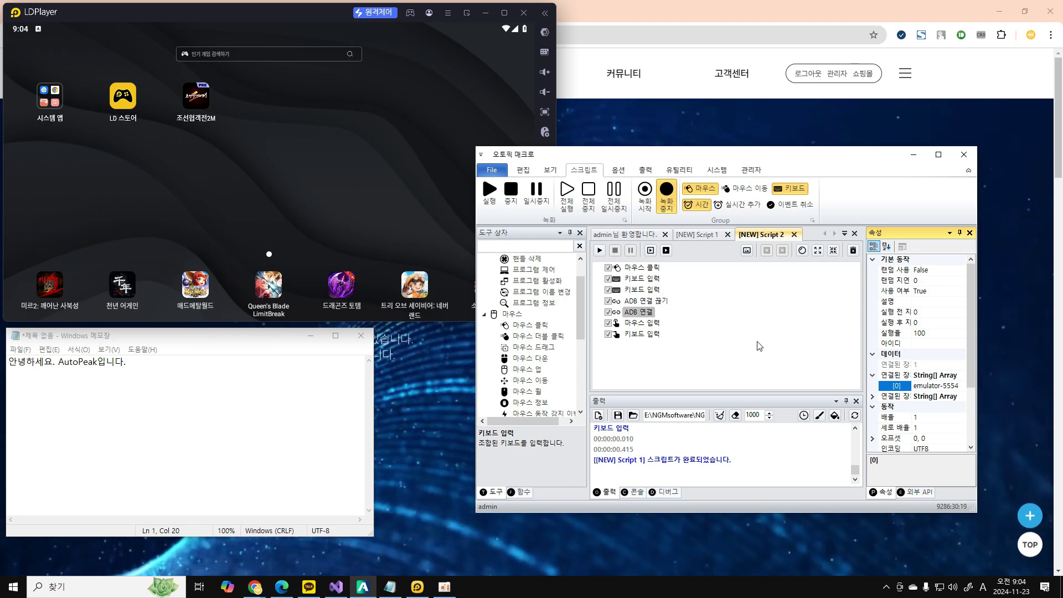
{"action": "left_click", "coordinate": [641, 322]}
{"action": "left_click", "coordinate": [917, 494]}
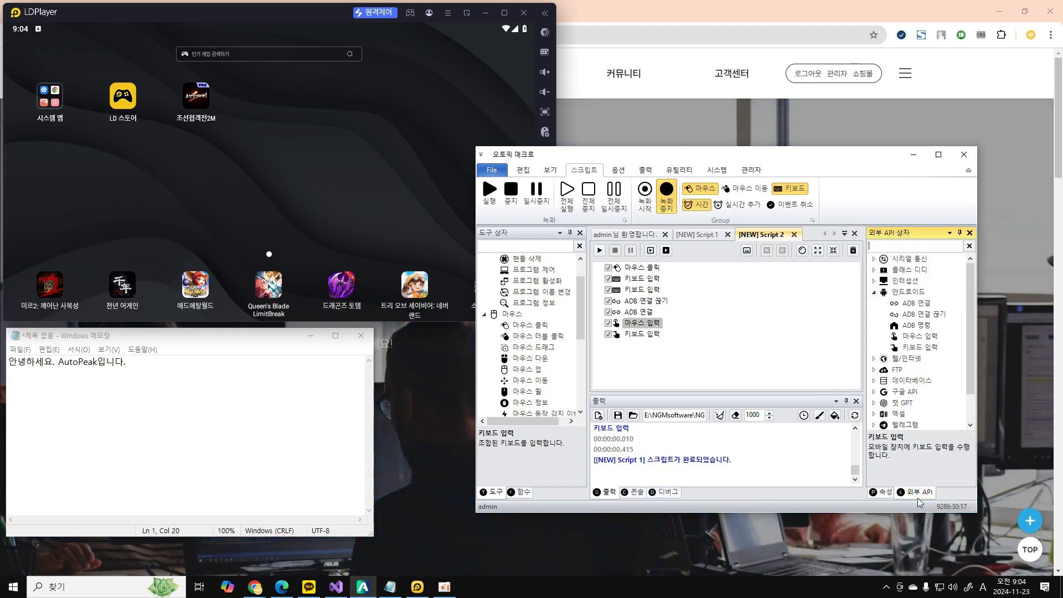
Examine the ADB 연결, 마우스 입력 and 키보드 입력 tools of the Android API group and the matching input actions in Script 2
{"action": "left_click", "coordinate": [917, 304]}
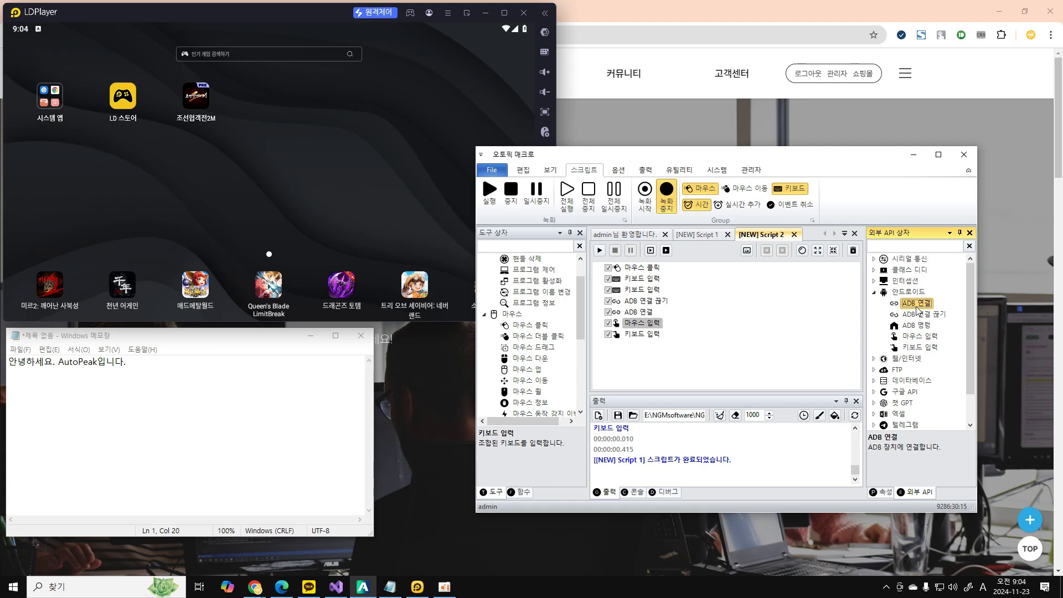
{"action": "left_click", "coordinate": [922, 336]}
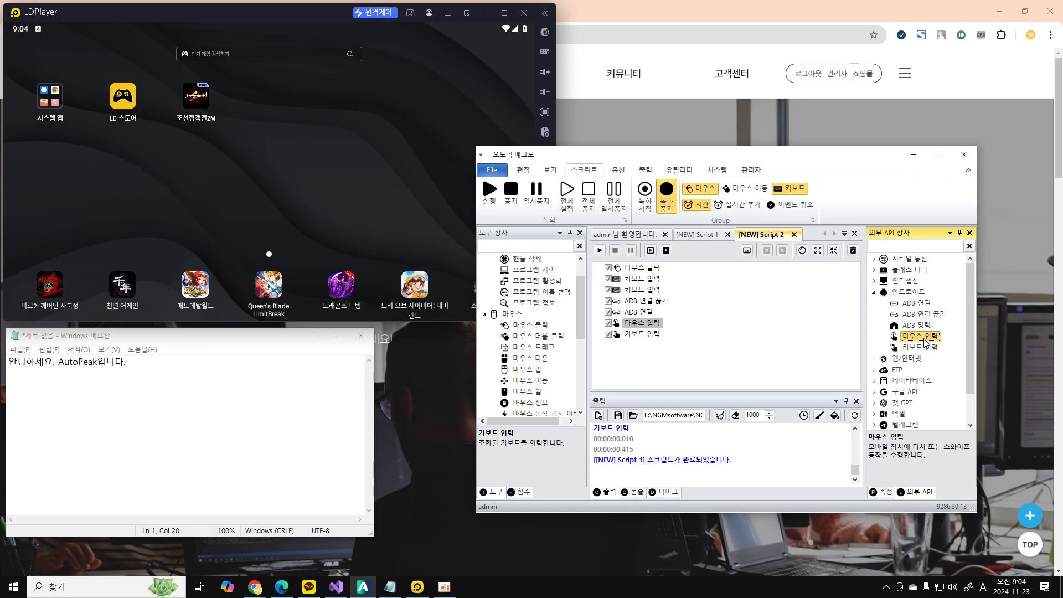
{"action": "left_click", "coordinate": [938, 348]}
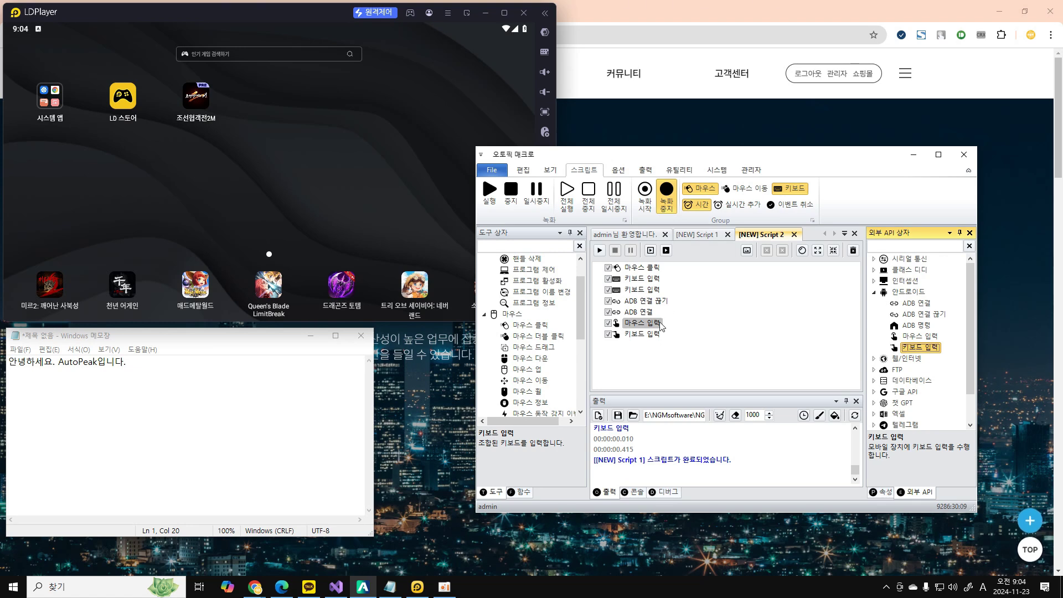
{"action": "left_click", "coordinate": [640, 335]}
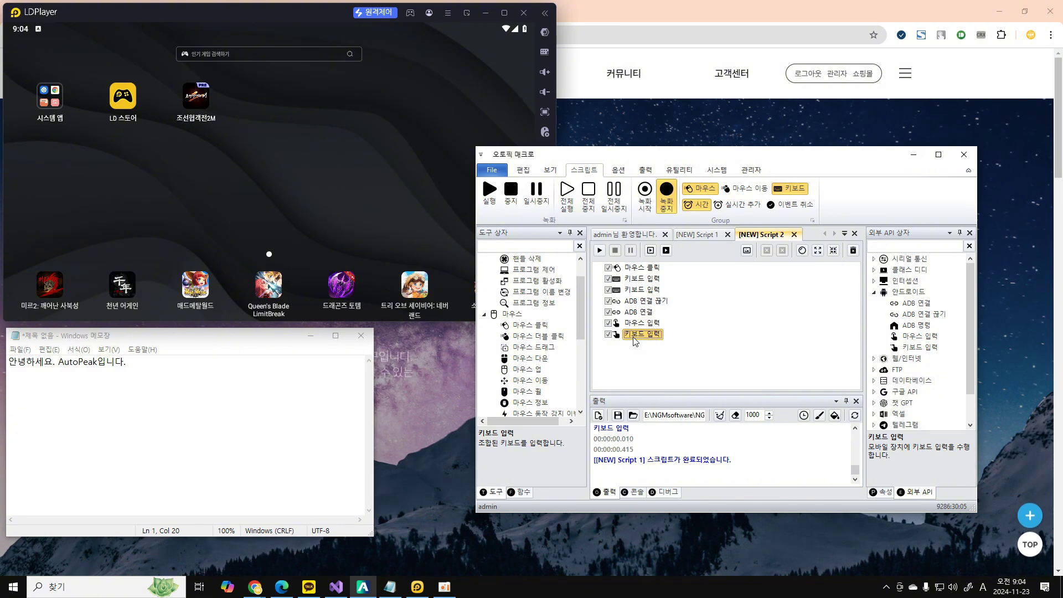
{"action": "left_click", "coordinate": [648, 325]}
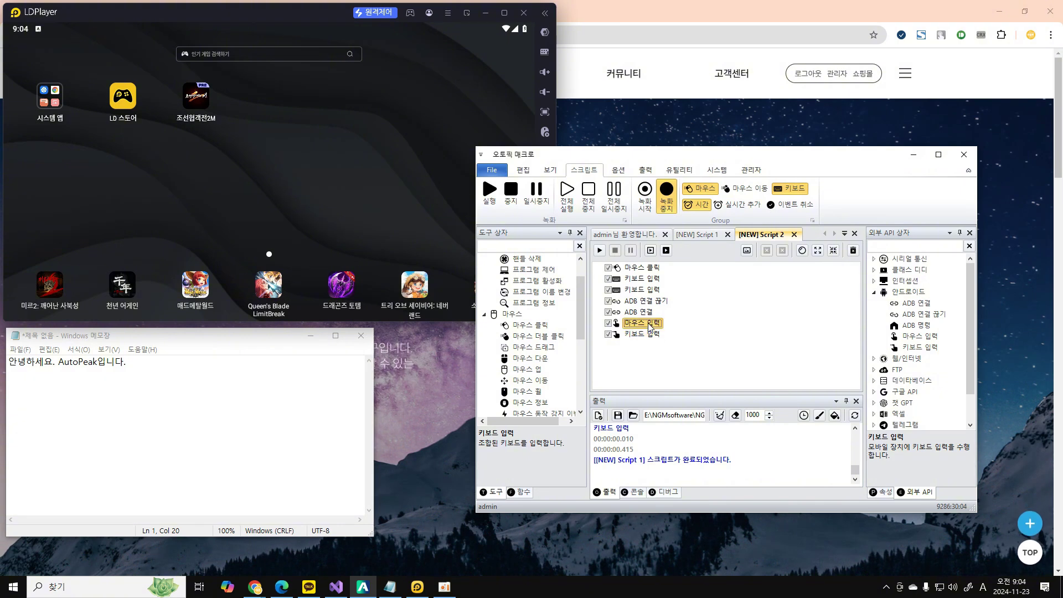
Check the coordinates of Script 2's 마우스 입력 action and the mobile input method of its last 키보드 입력 action
{"action": "left_click", "coordinate": [879, 493]}
{"action": "left_click", "coordinate": [895, 418]}
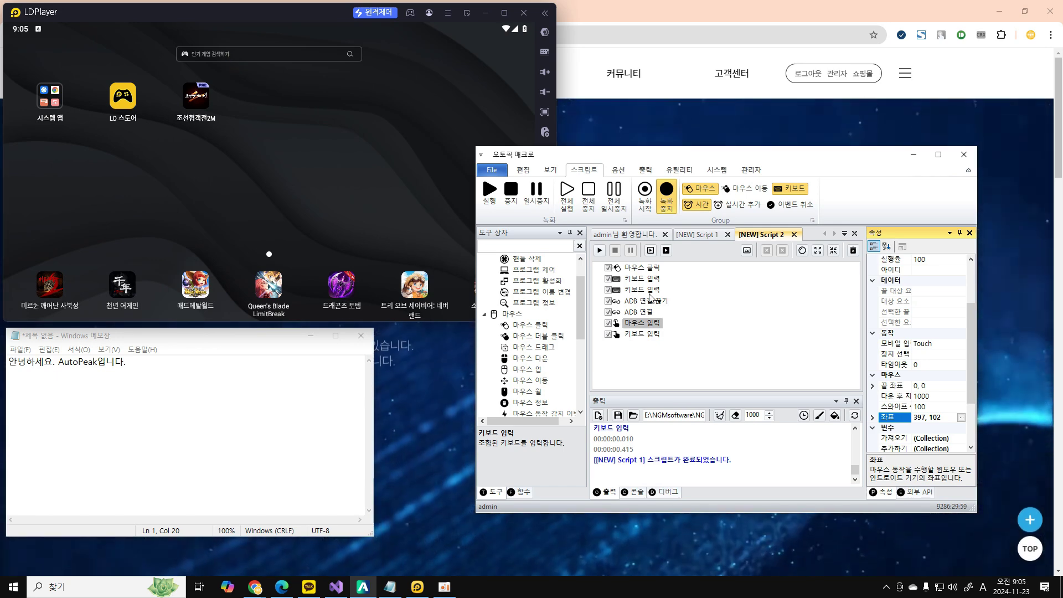
{"action": "left_click", "coordinate": [659, 336]}
{"action": "left_click", "coordinate": [946, 408]}
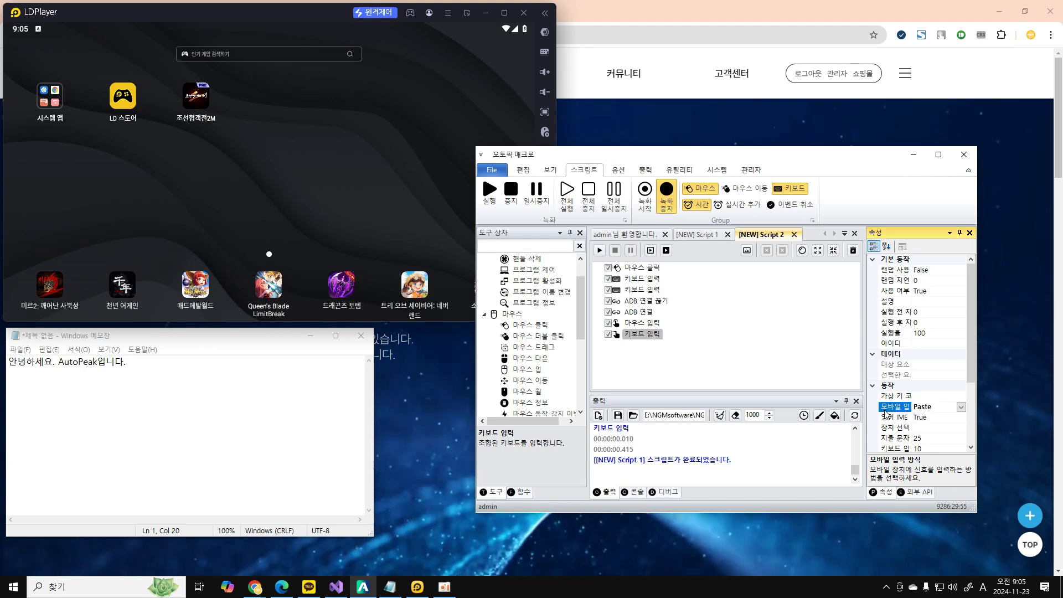
{"action": "left_click", "coordinate": [809, 353]}
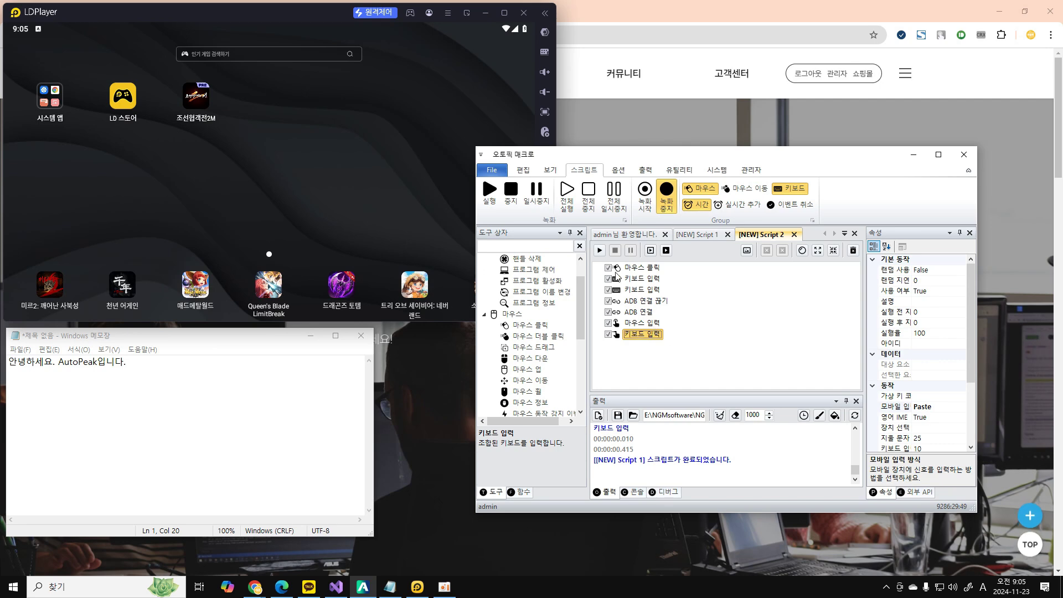
Run Script 2, return LDPlayer to its home screen, and deselect the text in Notepad
{"action": "left_click", "coordinate": [600, 250]}
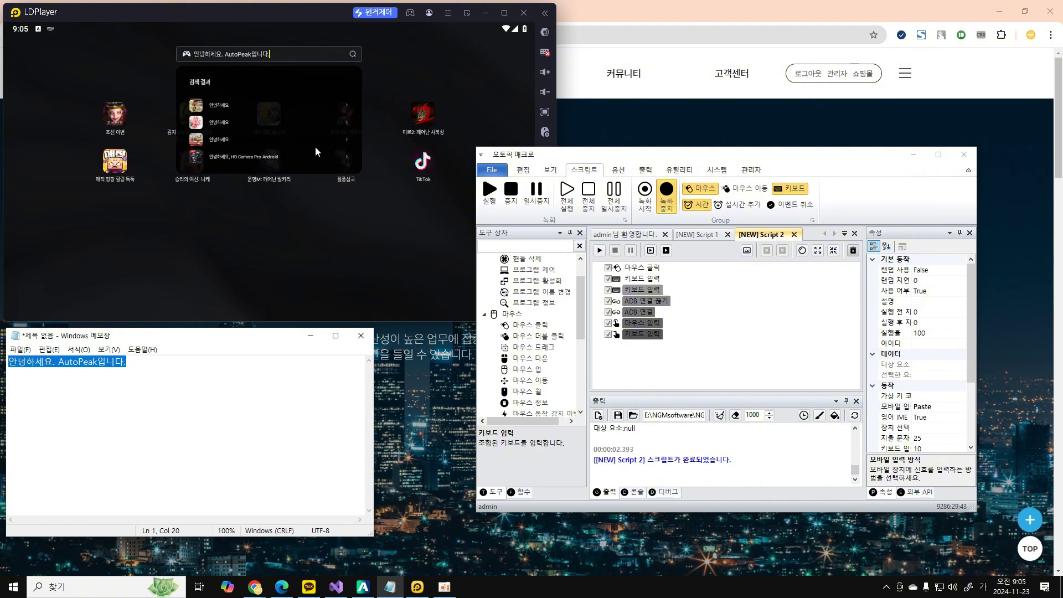
{"action": "left_click", "coordinate": [263, 222]}
{"action": "left_click", "coordinate": [330, 242]}
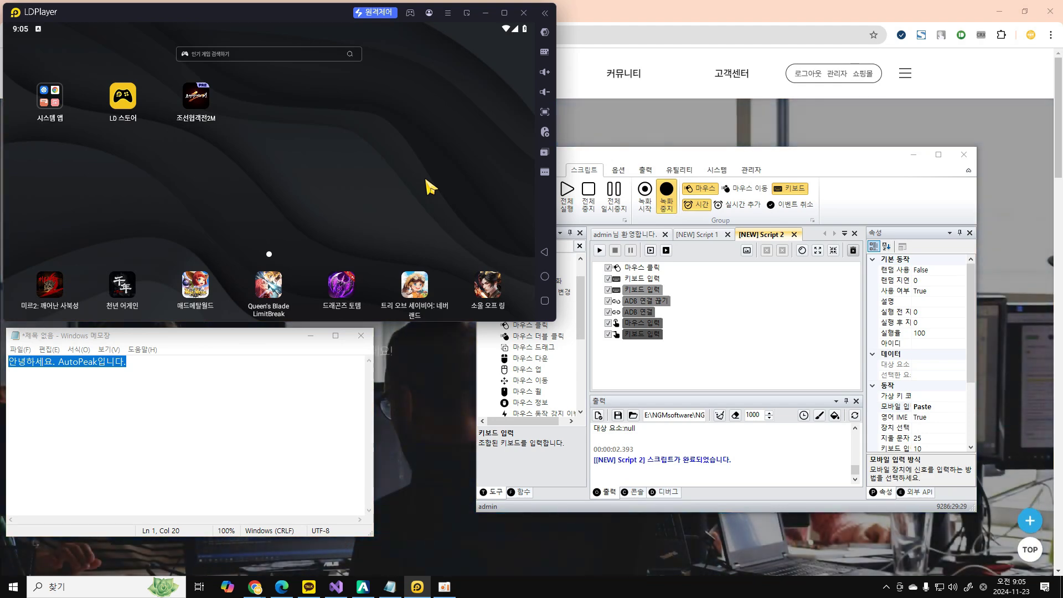
{"action": "left_click", "coordinate": [232, 395]}
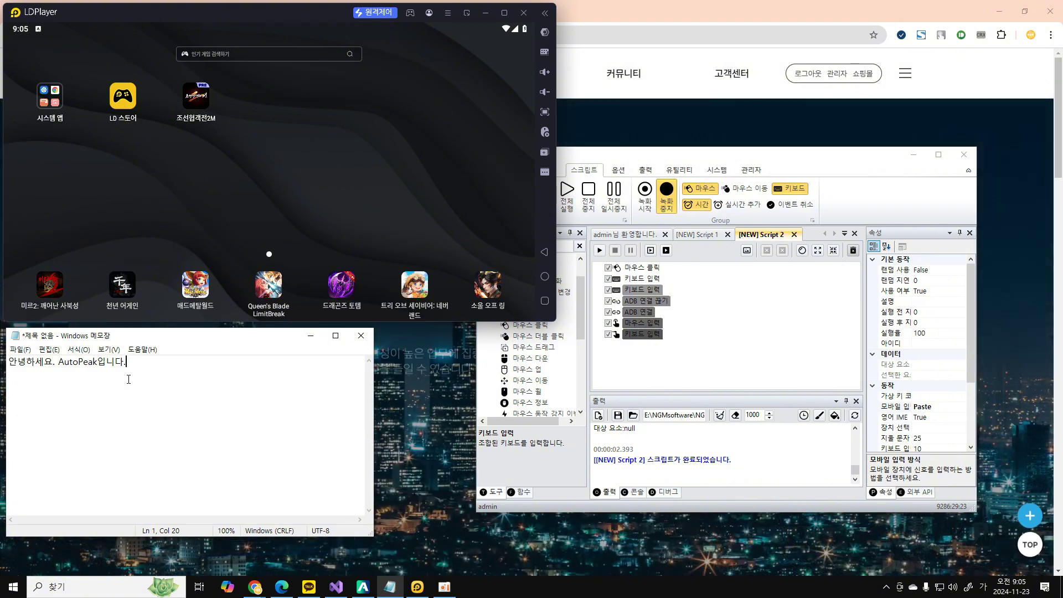
Add a 핸들 추가 action to Script 2 and place it first, above the 마우스 클릭 action
{"action": "left_click", "coordinate": [638, 277]}
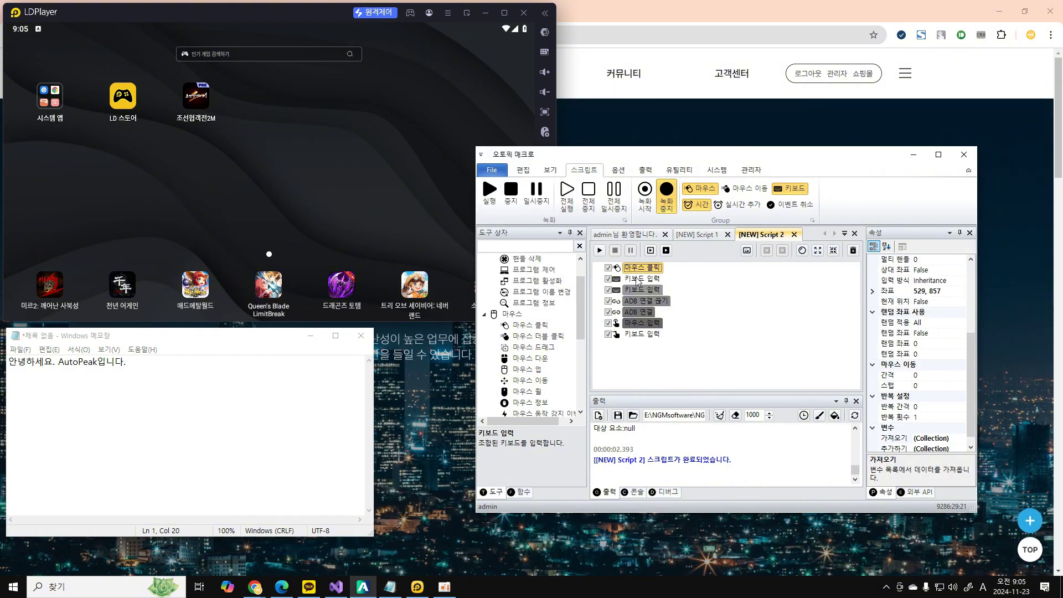
{"action": "left_click", "coordinate": [636, 289]}
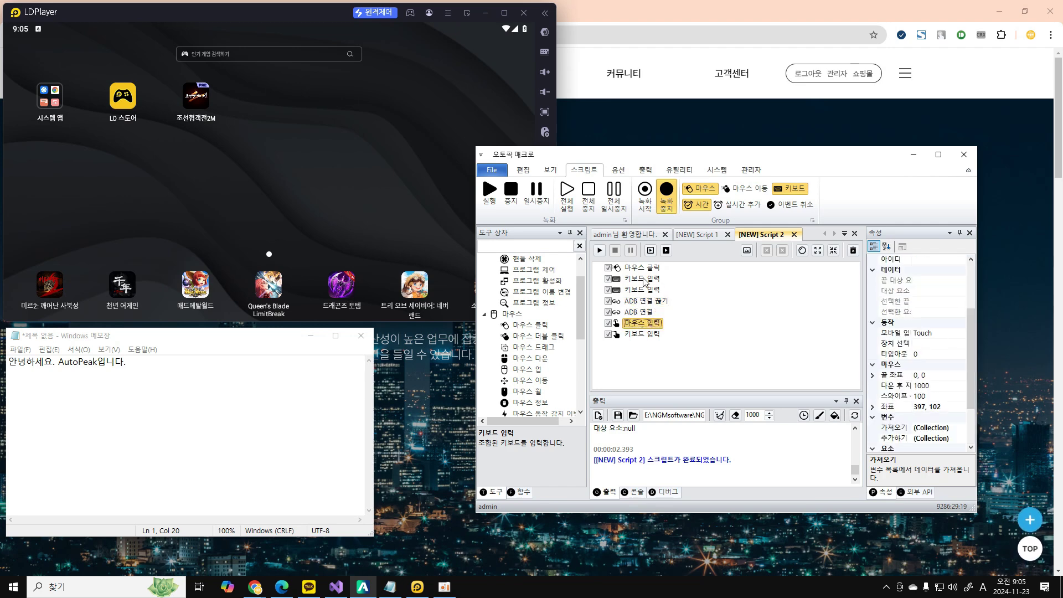
{"action": "left_click", "coordinate": [642, 267]}
{"action": "scroll", "coordinate": [515, 294], "scroll_direction": "up", "scroll_amount": 1}
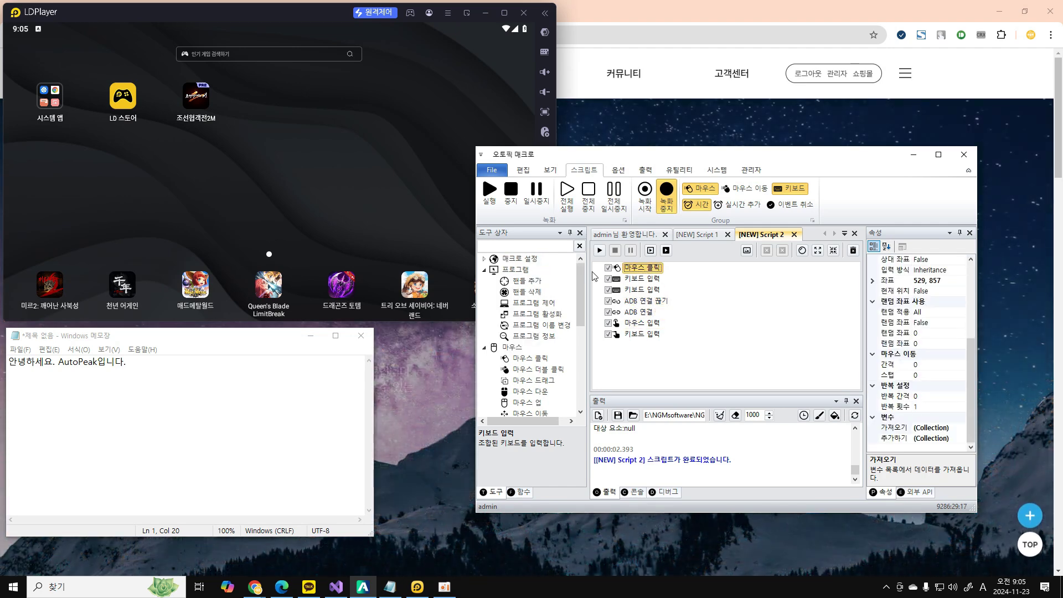
{"action": "double_click", "coordinate": [524, 281]}
{"action": "key", "text": "ctrl+Up"}
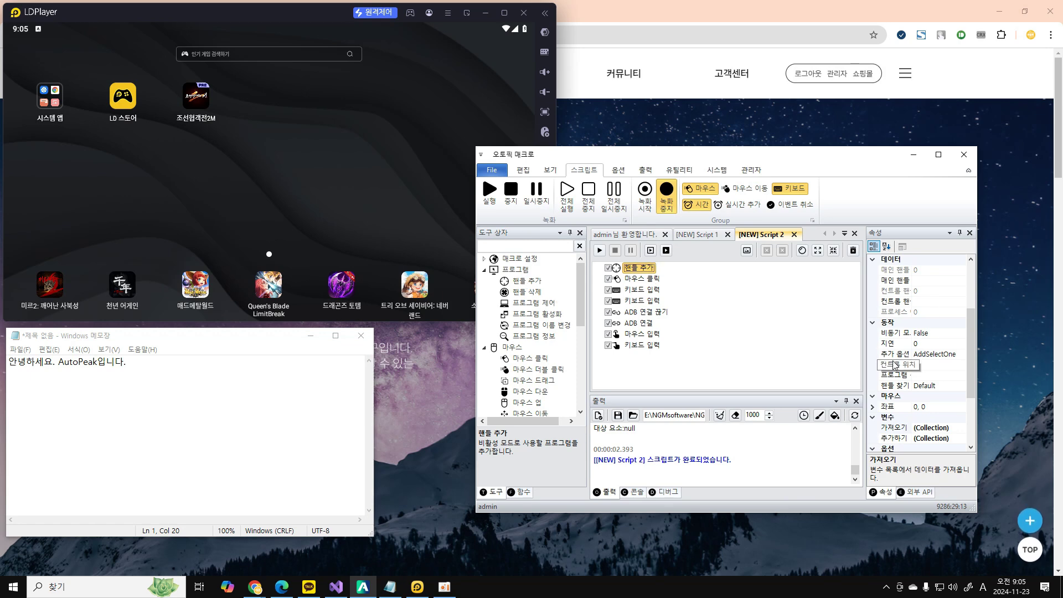
Set the target program of the 핸들 추가 action to the open Notepad window
{"action": "left_click", "coordinate": [965, 376]}
{"action": "left_click", "coordinate": [961, 376]}
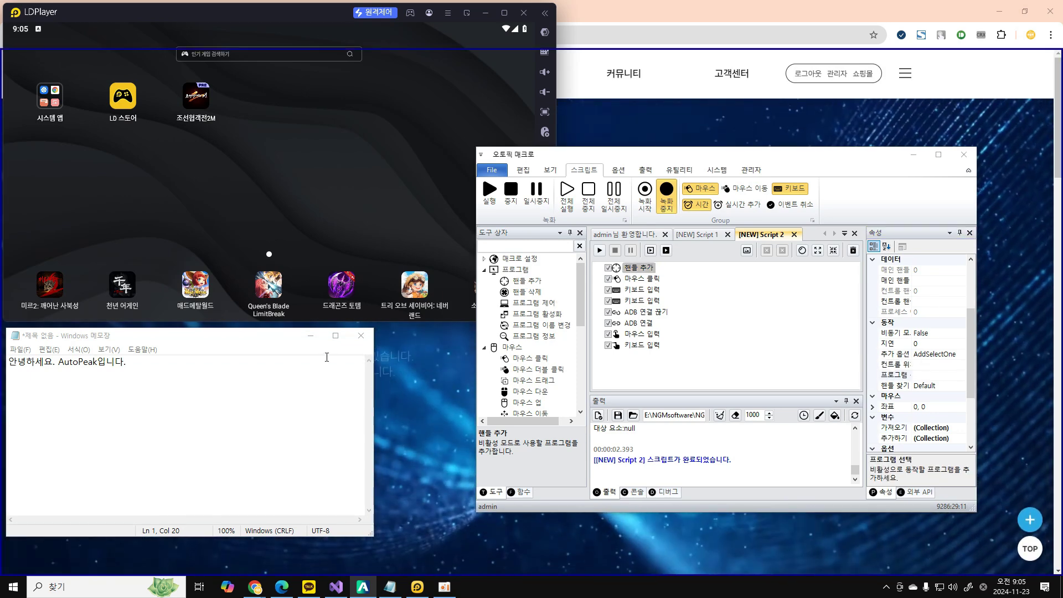
{"action": "left_click", "coordinate": [252, 376]}
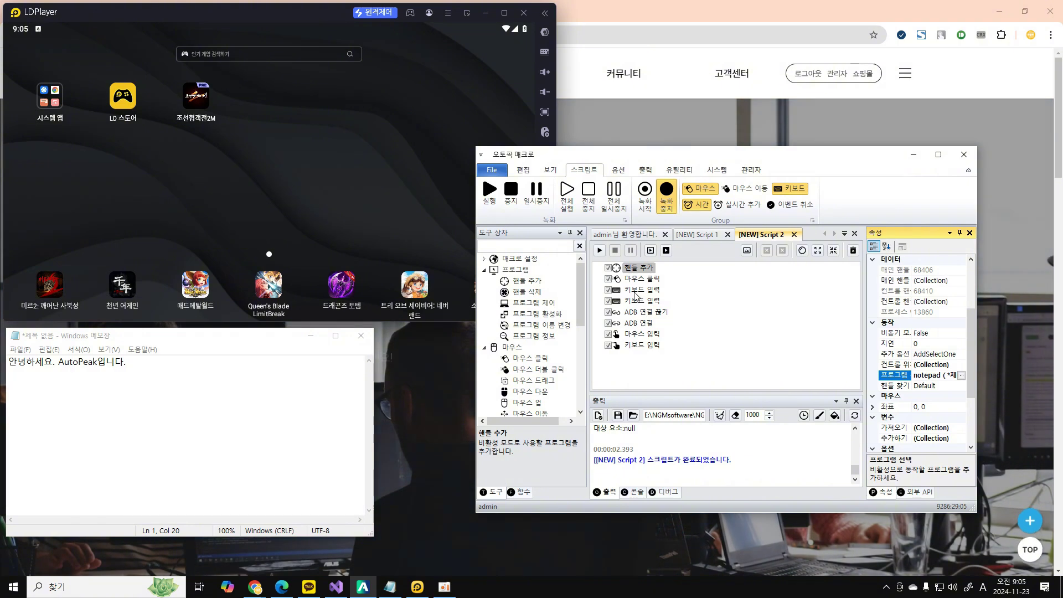
Delete the 마우스 클릭 action from Script 2 and check the key settings of the Ctrl+C keyboard input
{"action": "left_click", "coordinate": [656, 279]}
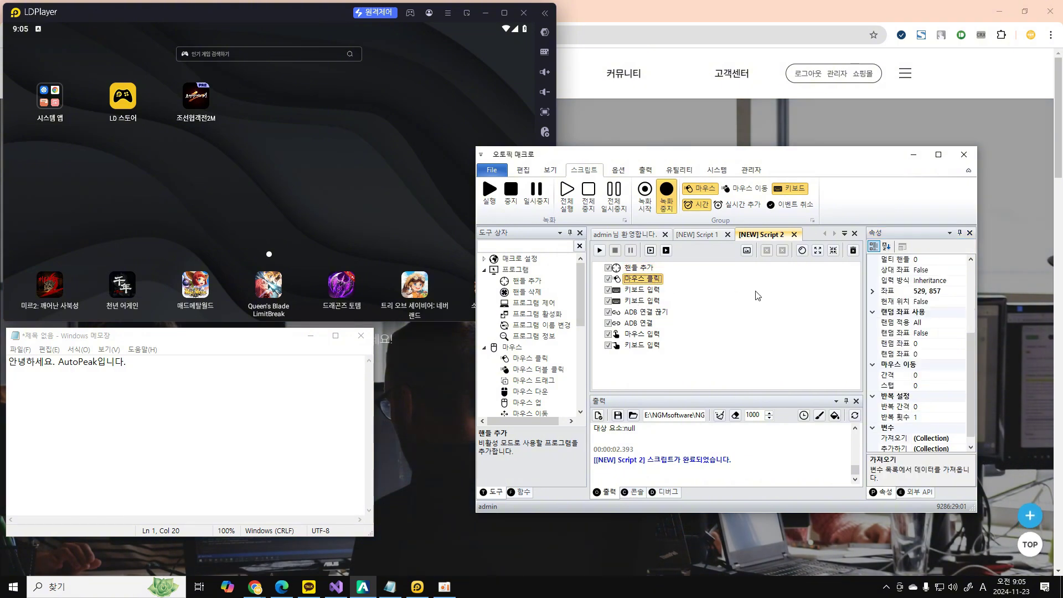
{"action": "key", "text": "Delete"}
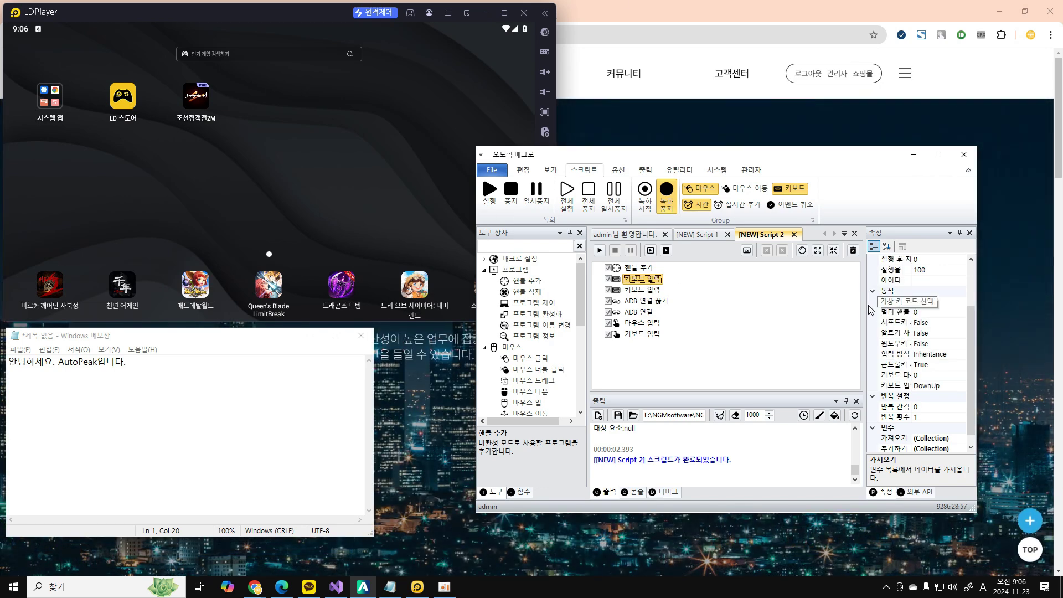
{"action": "left_click", "coordinate": [656, 291]}
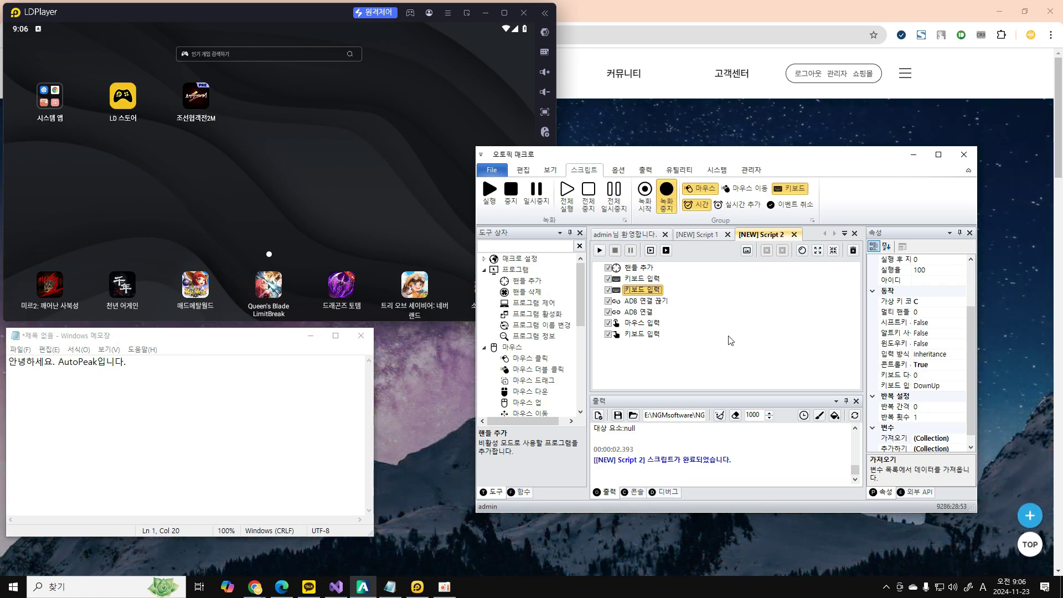
Place the cursor in the Notepad text and run Script 2 with its Notepad handle action
{"action": "left_click", "coordinate": [239, 400]}
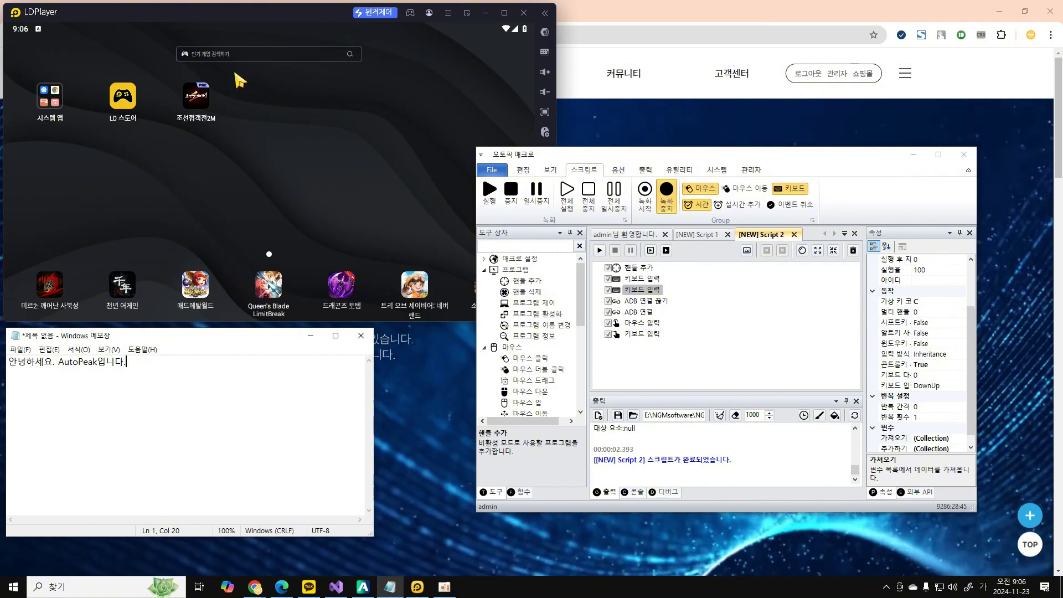
{"action": "left_click", "coordinate": [600, 251]}
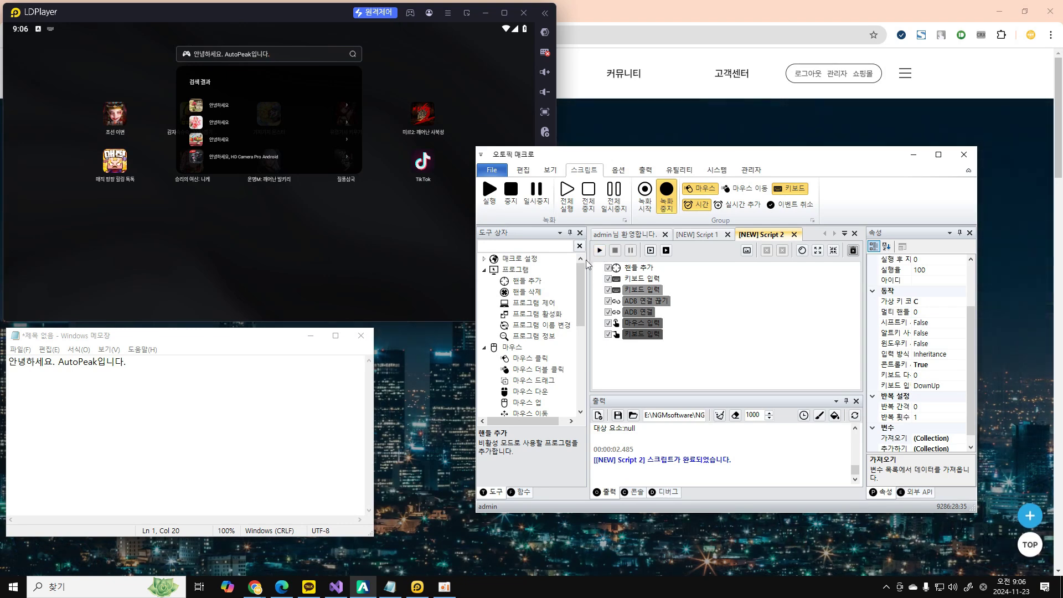
{"action": "left_click", "coordinate": [599, 250]}
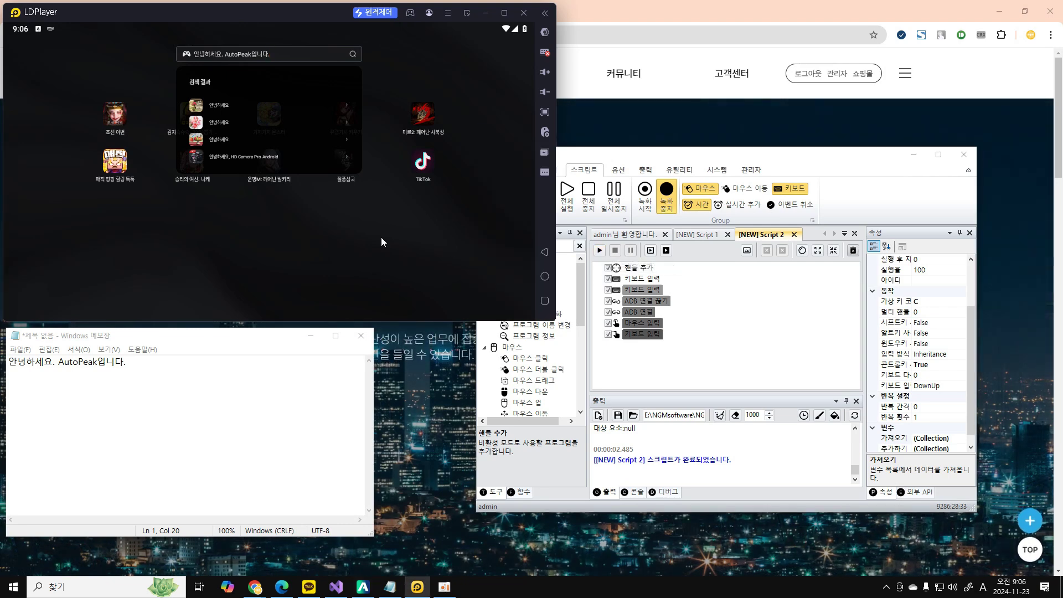
Replace AutoPeak with 오토픽 in Notepad so that the line reads "안녕하세요. 오토픽입니다."
{"action": "left_click", "coordinate": [186, 455]}
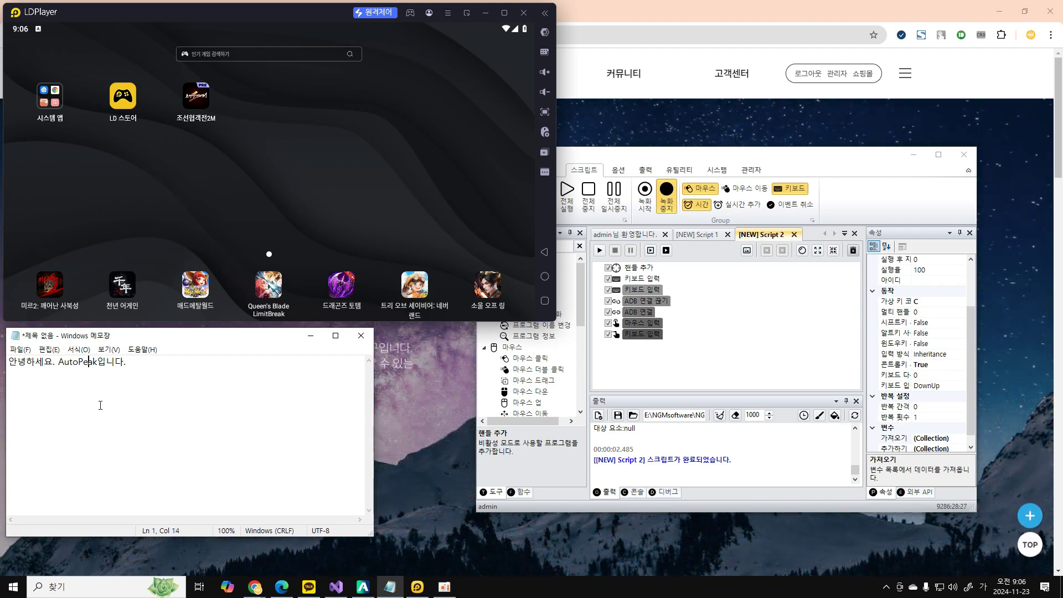
{"action": "key", "text": "shift+Right"}
{"action": "key", "text": "shift+Right"}
{"action": "key", "text": "shift+Right"}
{"action": "key", "text": "shift+Right"}
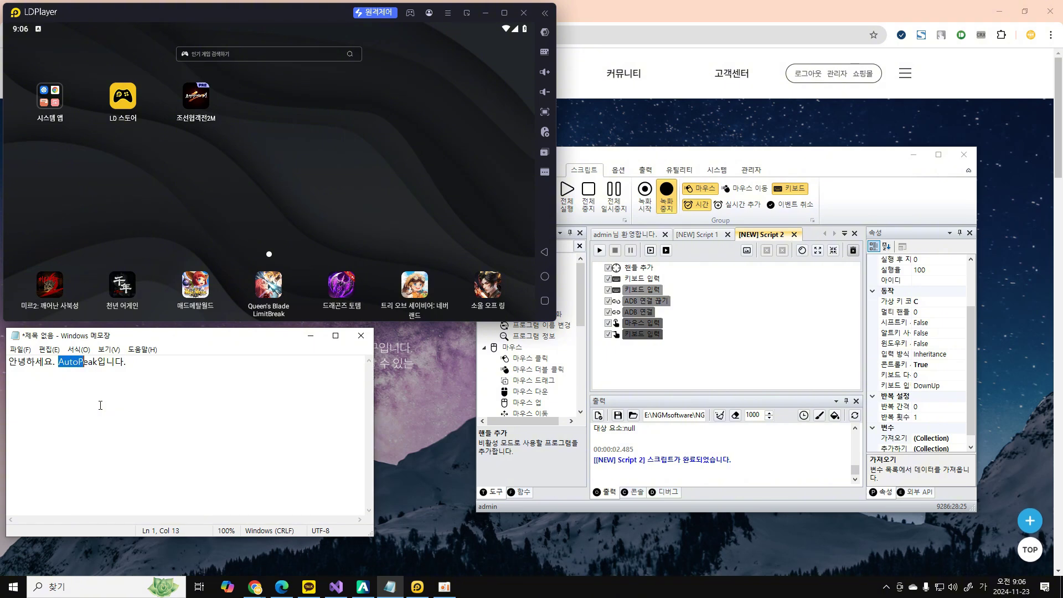
{"action": "type", "text": "오토피"}
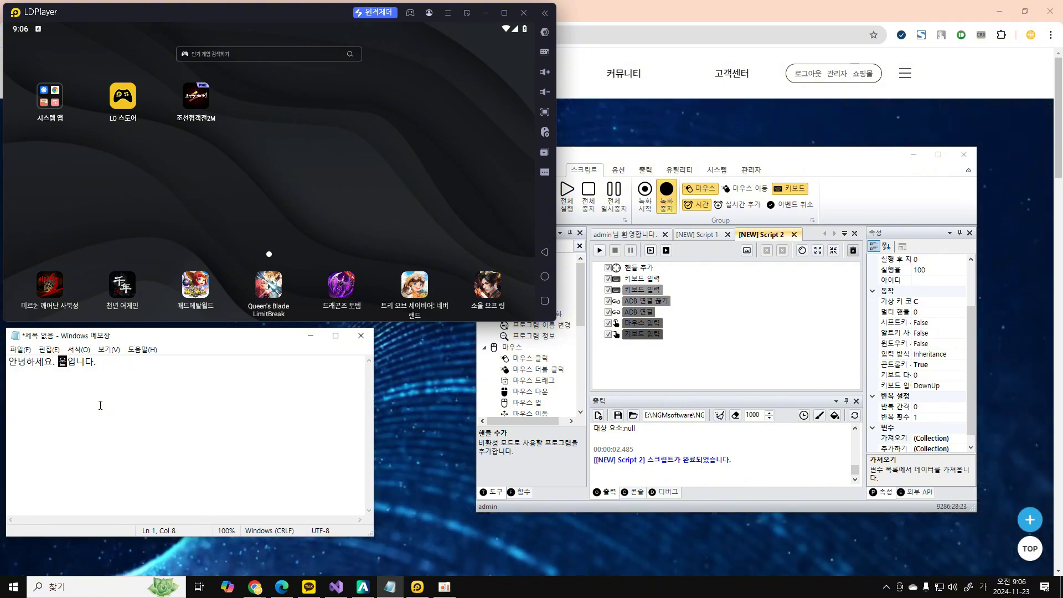
{"action": "left_click", "coordinate": [166, 394]}
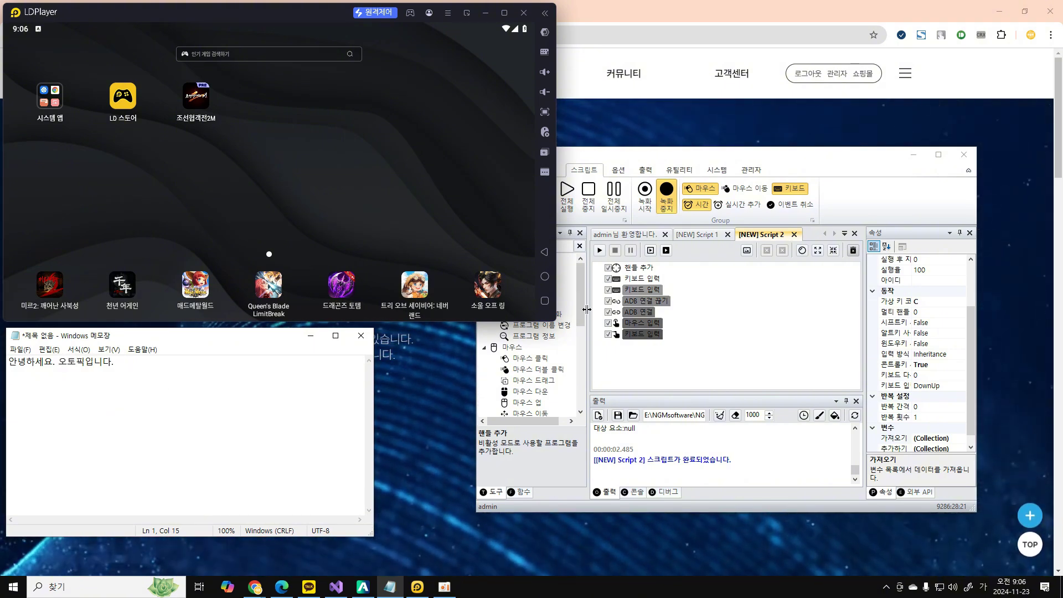
Run Script 2 on the edited Notepad text, and return LDPlayer to its home screen
{"action": "left_click", "coordinate": [743, 343]}
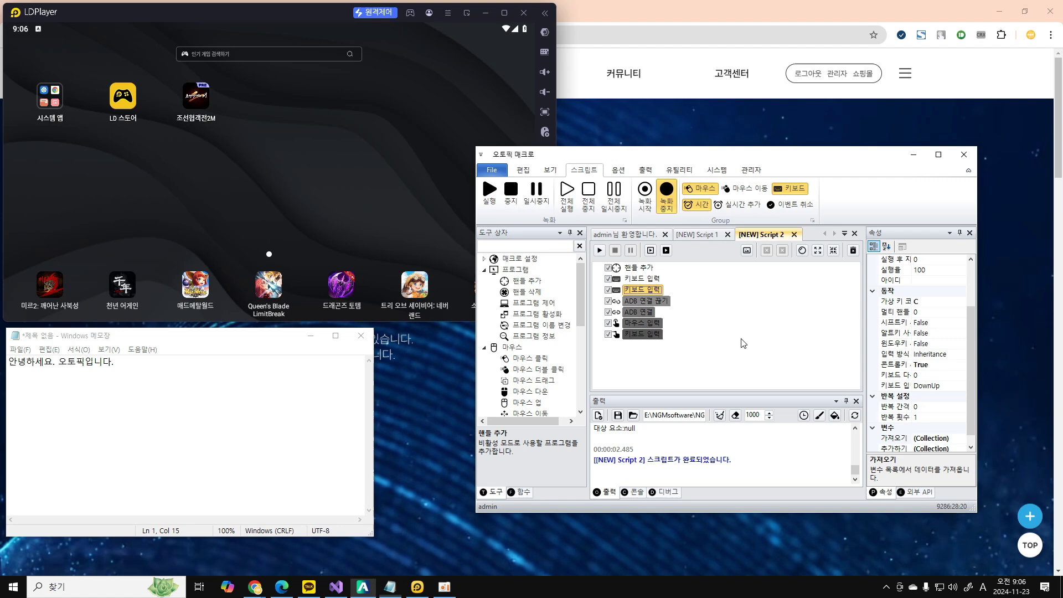
{"action": "left_click", "coordinate": [600, 250]}
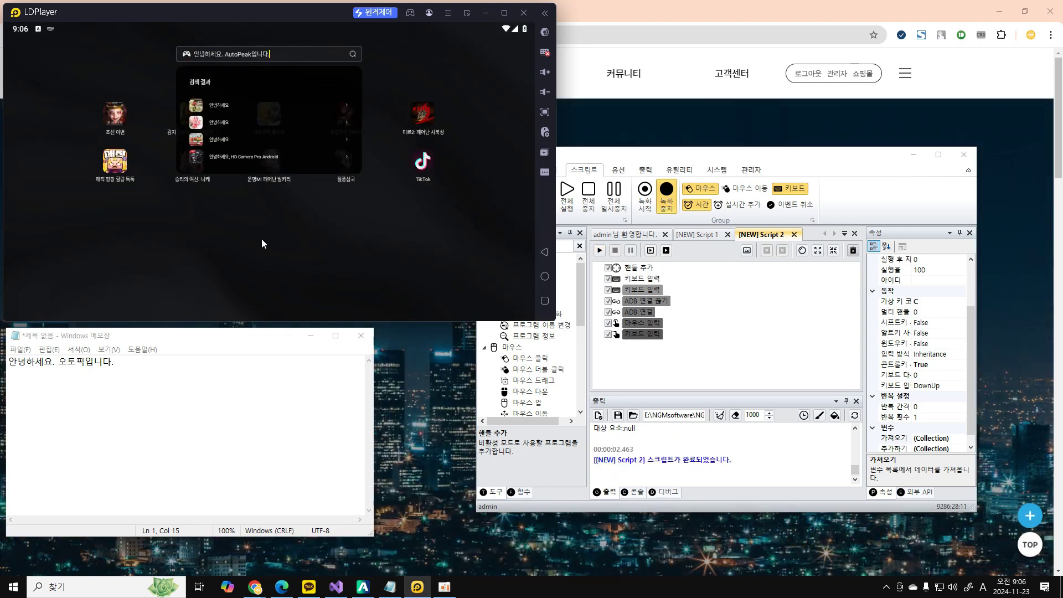
{"action": "left_click", "coordinate": [262, 236]}
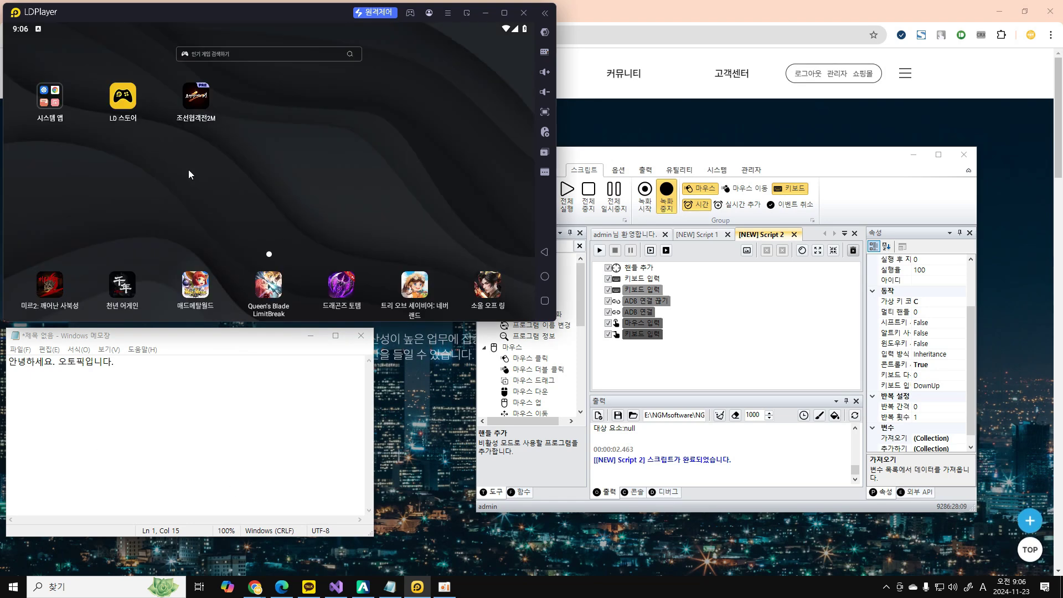
{"action": "left_click", "coordinate": [213, 394]}
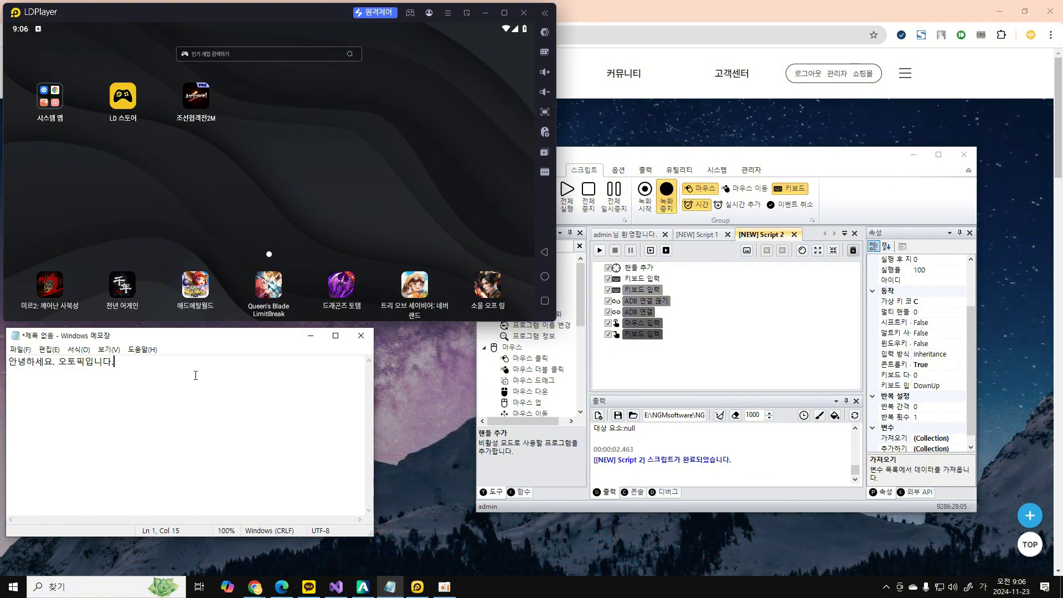
Set the input method (입력 방식) of the Ctrl+A keyboard input in Script 2 to PostMessage
{"action": "left_click", "coordinate": [639, 269]}
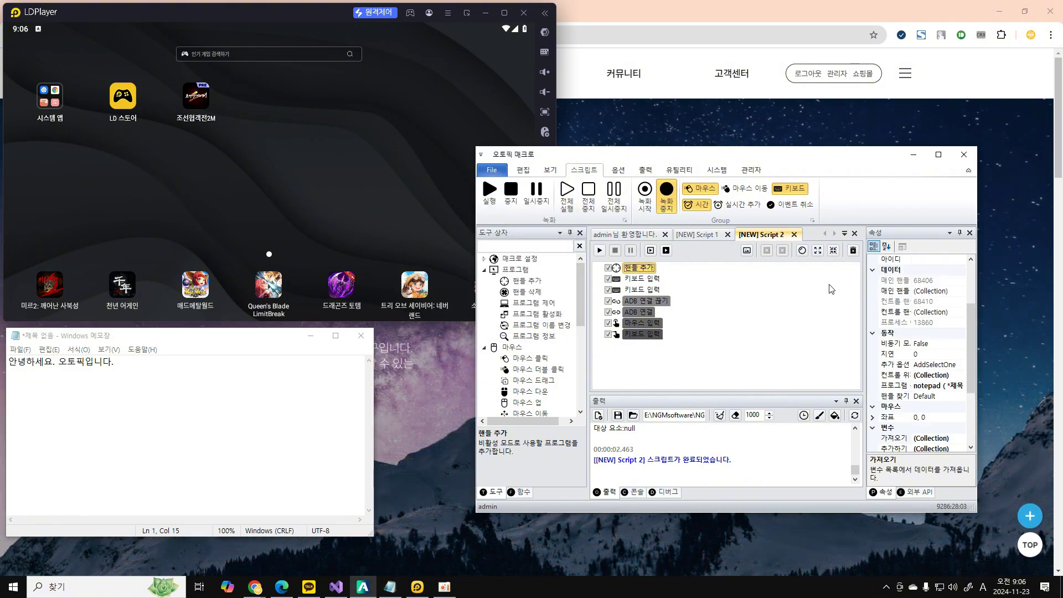
{"action": "left_click", "coordinate": [898, 301]}
{"action": "left_click", "coordinate": [656, 281]}
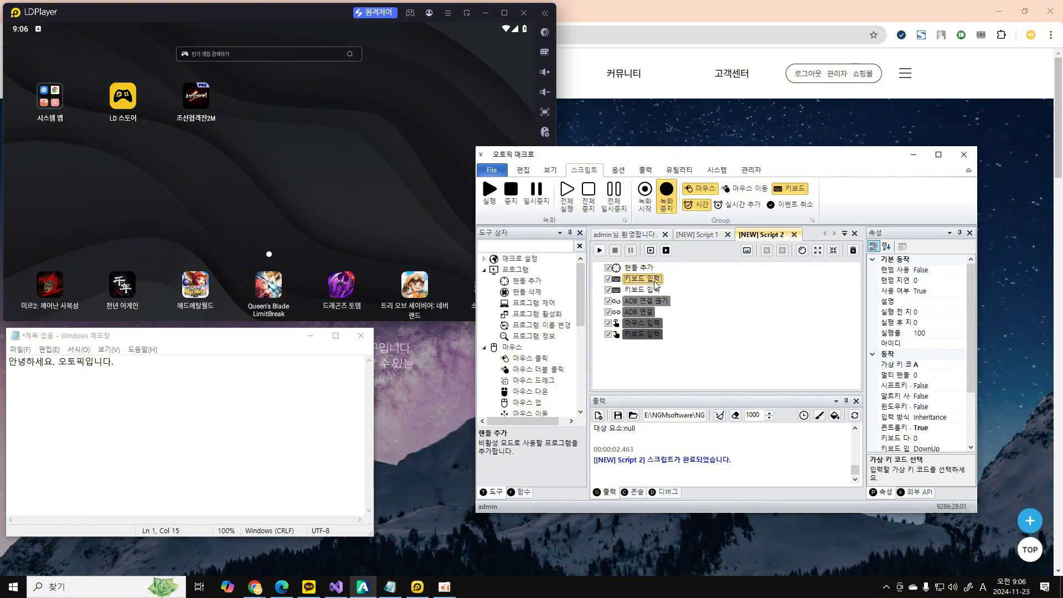
{"action": "left_click", "coordinate": [895, 418]}
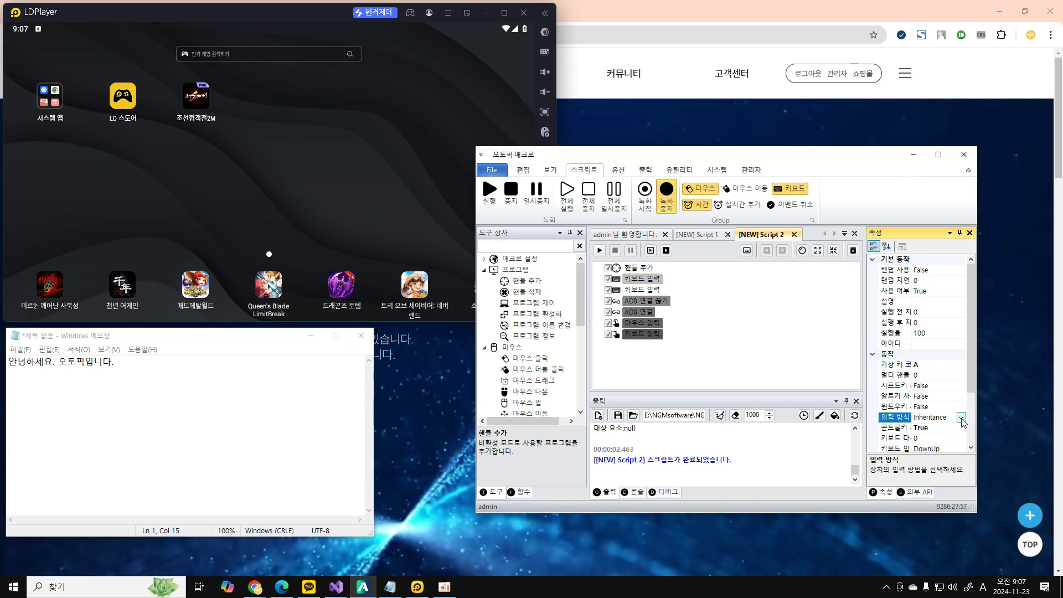
{"action": "left_click", "coordinate": [961, 418]}
{"action": "left_click", "coordinate": [931, 469]}
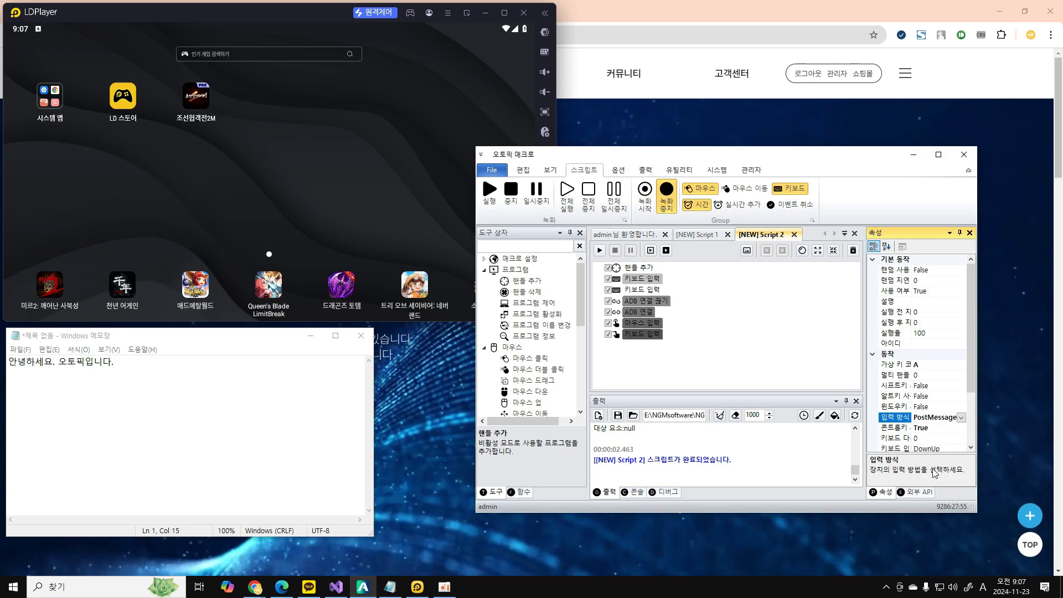
Set the input method (입력 방식) of the Ctrl+C keyboard input in Script 2 to PostMessage
{"action": "left_click", "coordinate": [642, 289]}
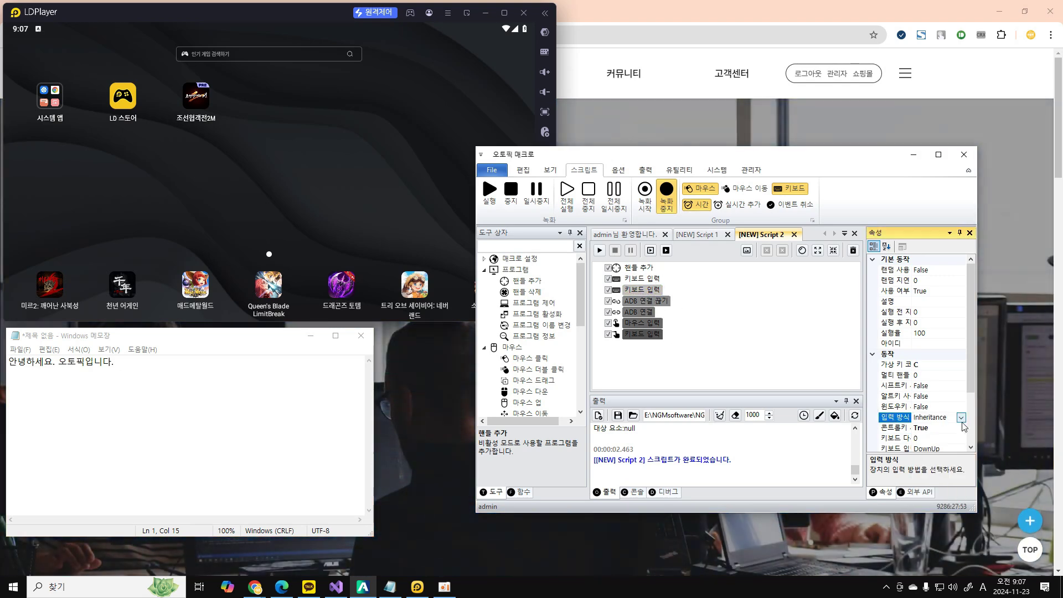
{"action": "left_click", "coordinate": [962, 418]}
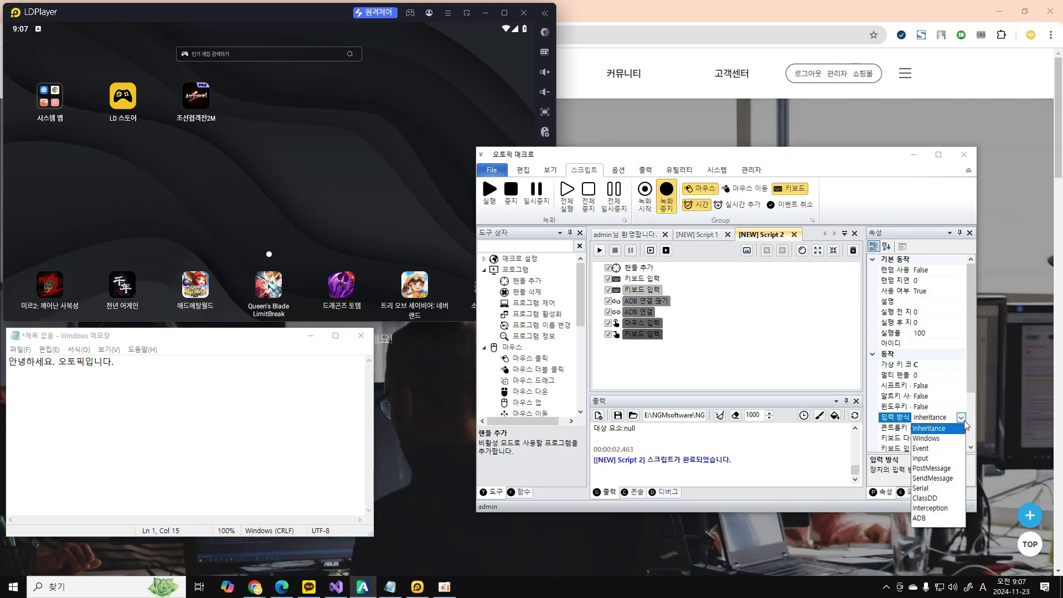
{"action": "left_click", "coordinate": [932, 469]}
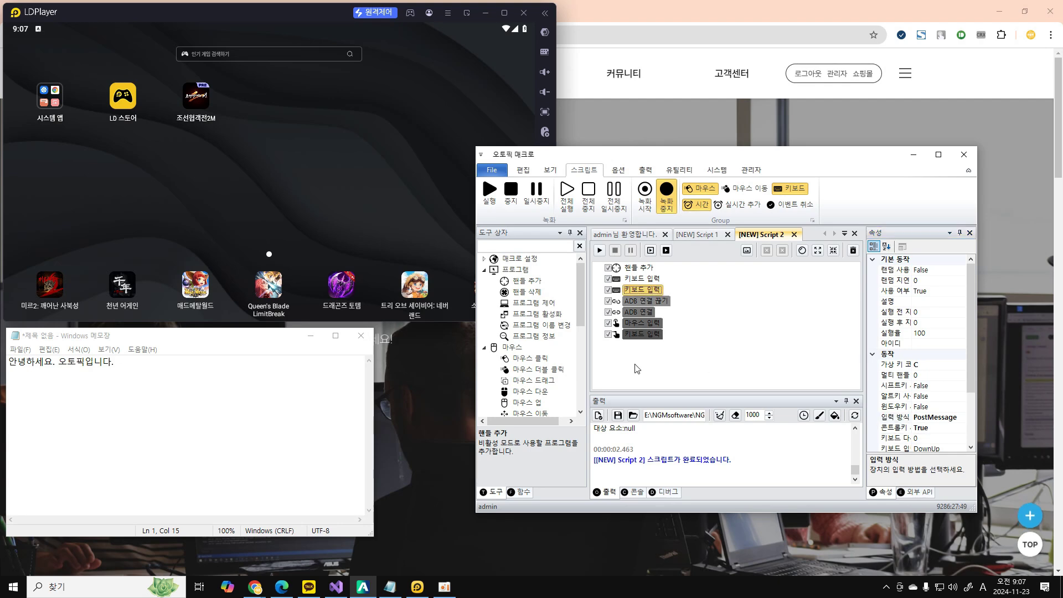
Clear the Notepad selection and run Script 2 with PostMessage input, and reset LDPlayer to its home screen
{"action": "left_click", "coordinate": [284, 416]}
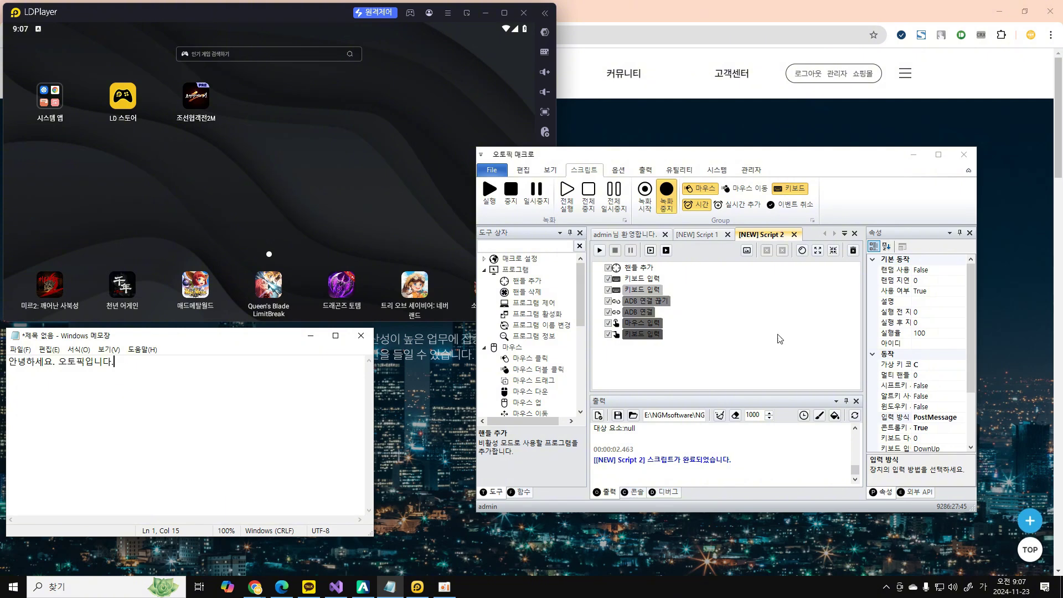
{"action": "left_click", "coordinate": [599, 252]}
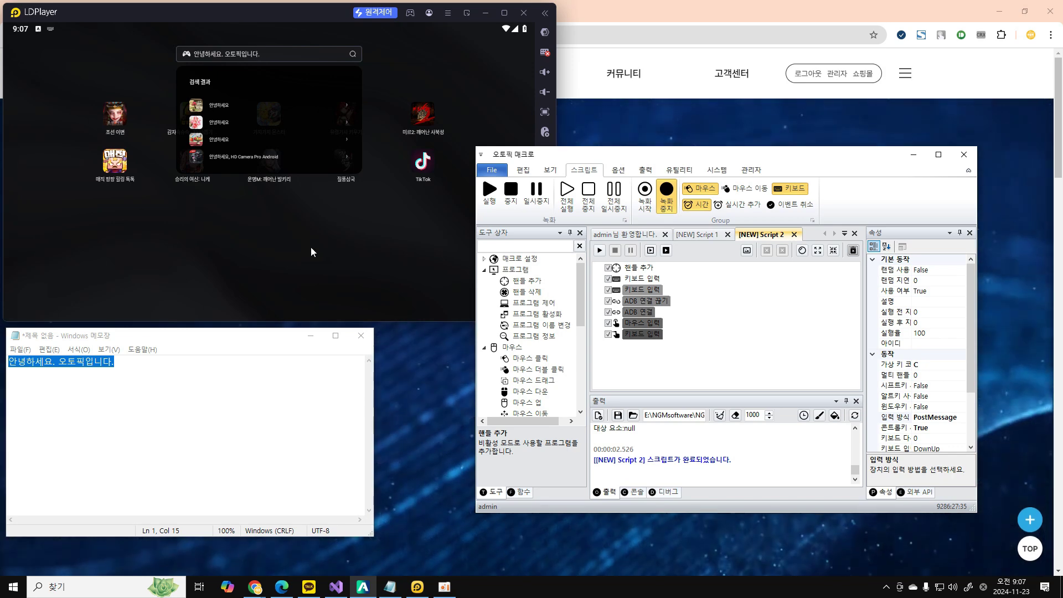
{"action": "left_click", "coordinate": [284, 224]}
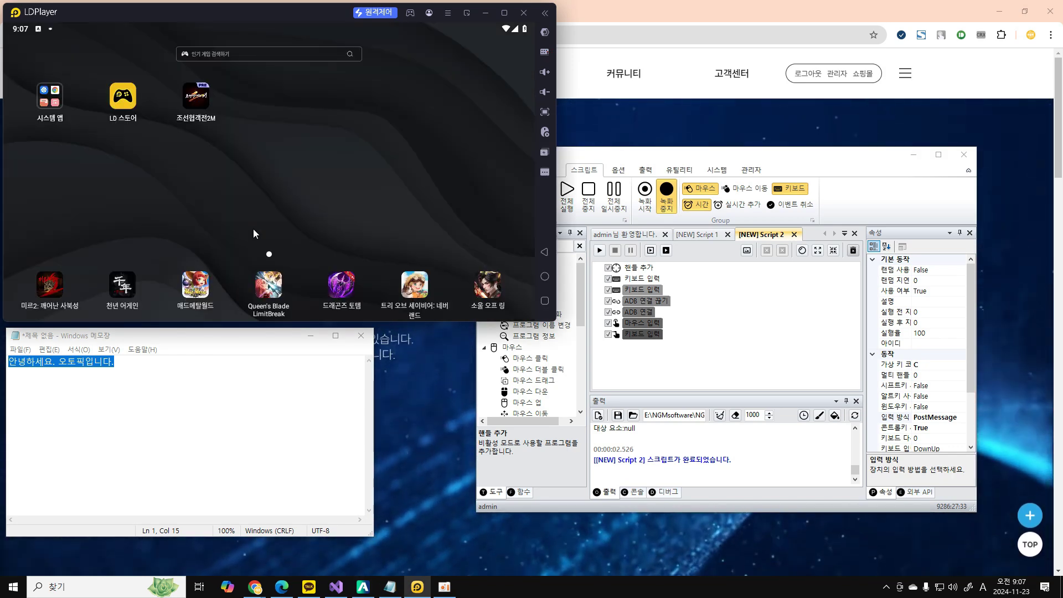
{"action": "left_click", "coordinate": [202, 436]}
{"action": "left_click", "coordinate": [717, 313]}
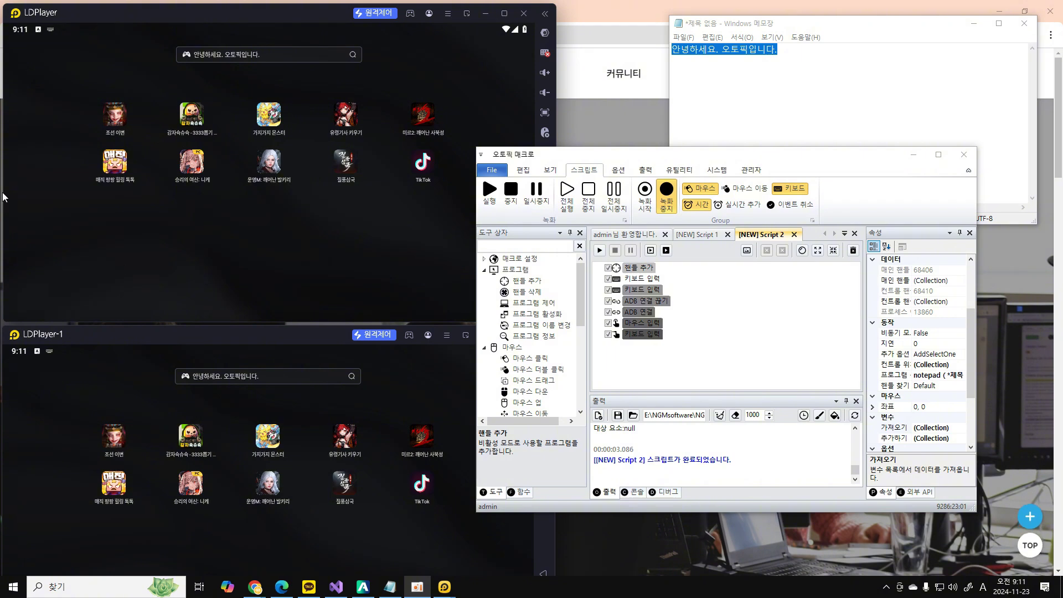
Return both LDPlayer instances to their home screens and deselect the text in Notepad
{"action": "left_click", "coordinate": [221, 240]}
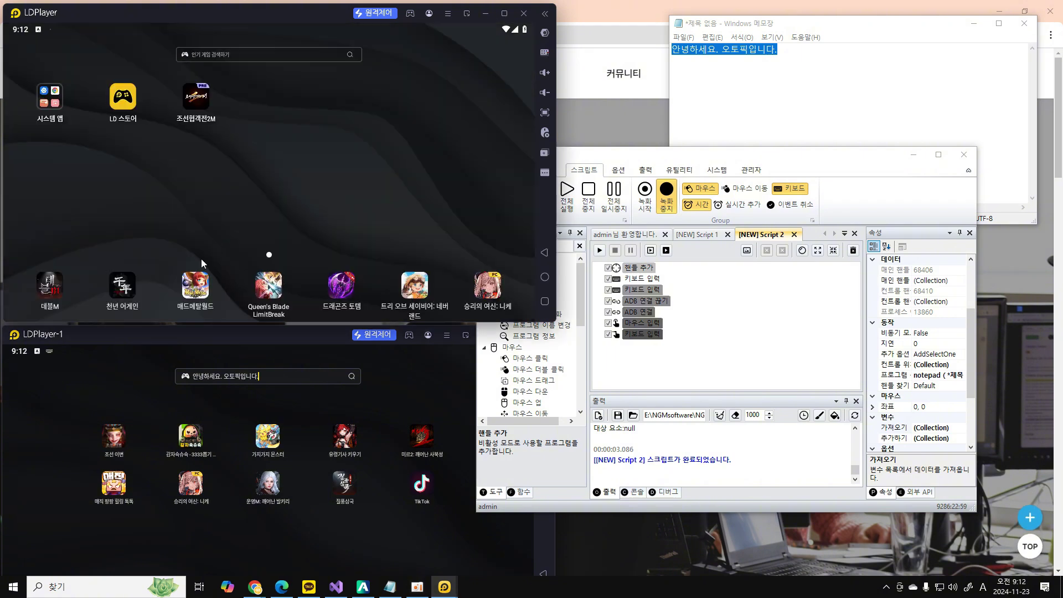
{"action": "left_click", "coordinate": [108, 368]}
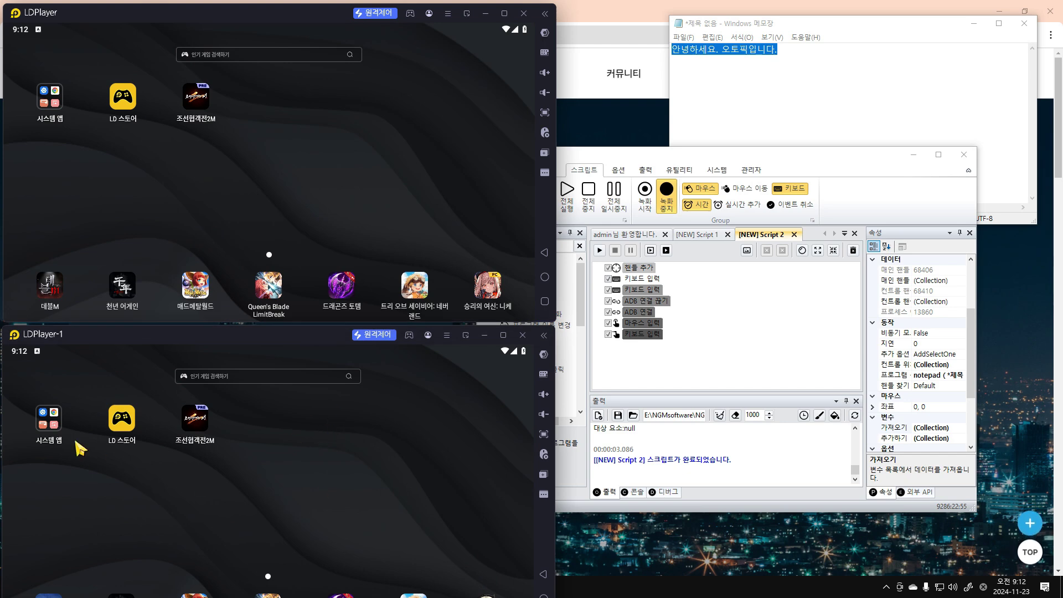
{"action": "left_click", "coordinate": [843, 93]}
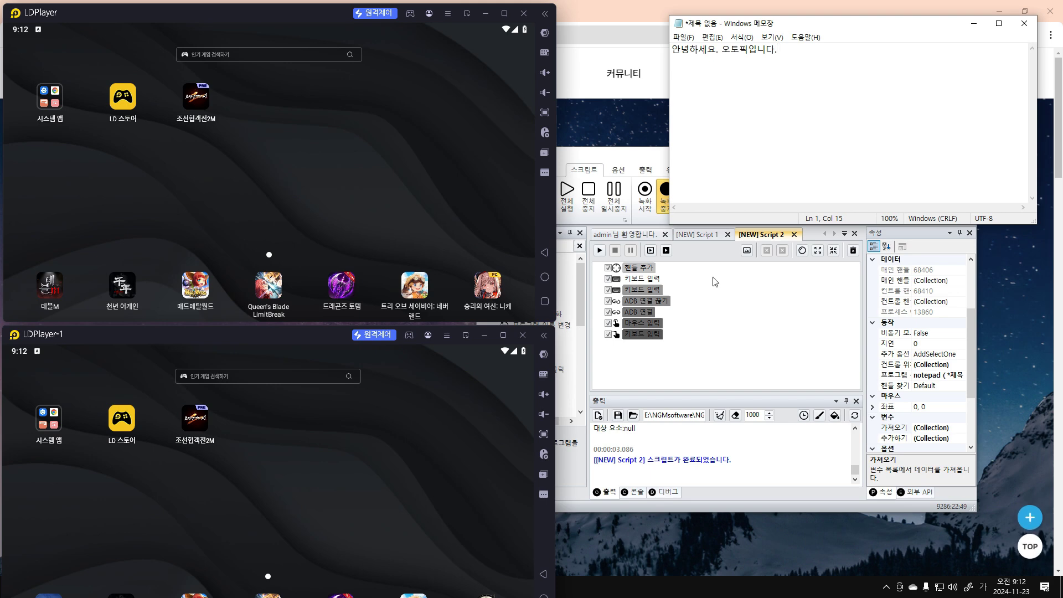
Examine the connected device serial list of the ADB connection (ADB 연결) and the properties of the input actions in Script 2
{"action": "left_click", "coordinate": [687, 353]}
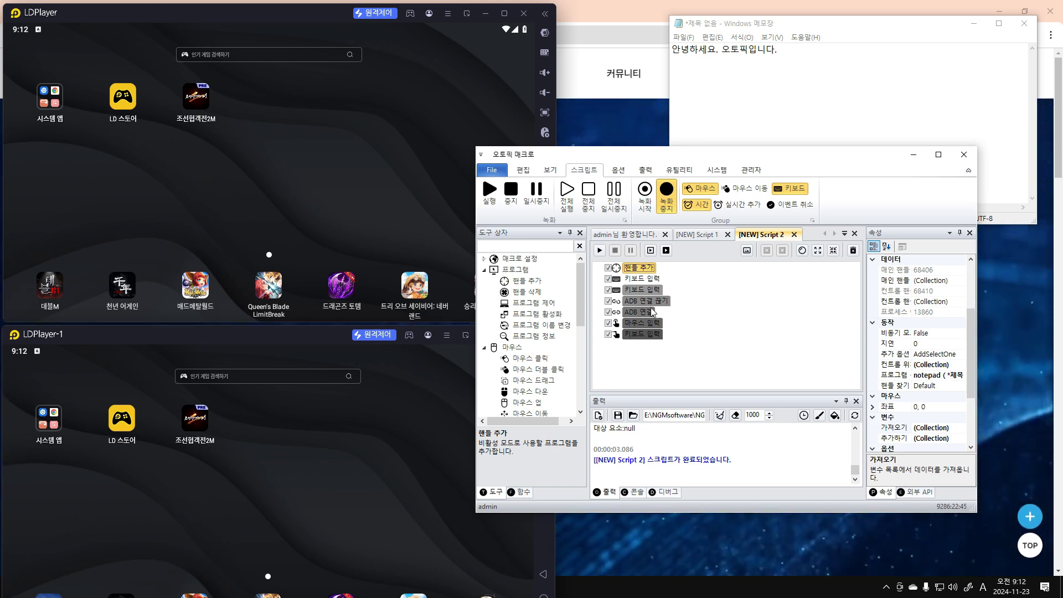
{"action": "left_click", "coordinate": [642, 313]}
{"action": "double_click", "coordinate": [895, 301]}
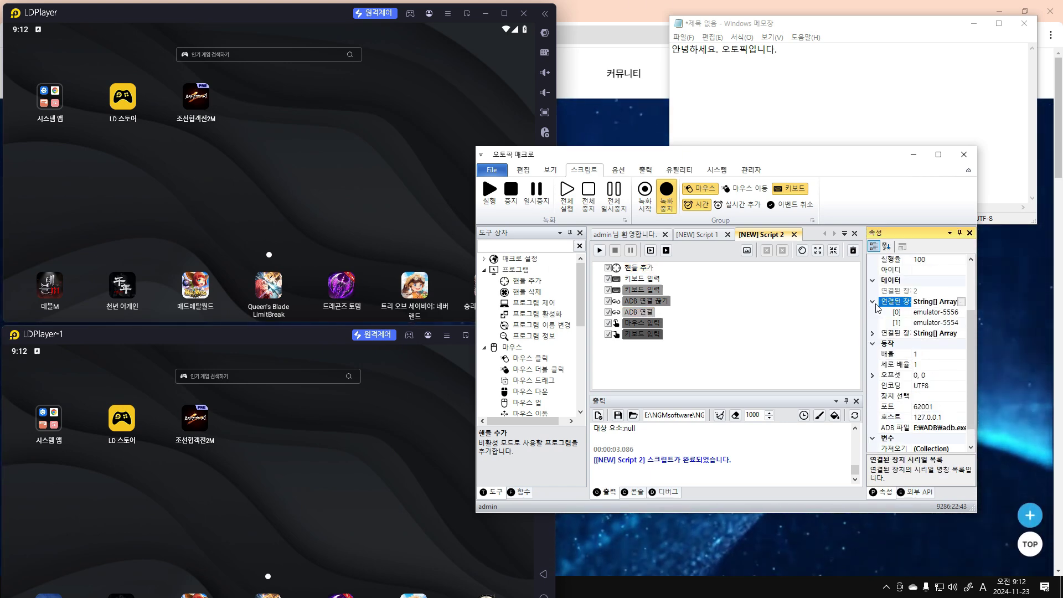
{"action": "left_click", "coordinate": [894, 323]}
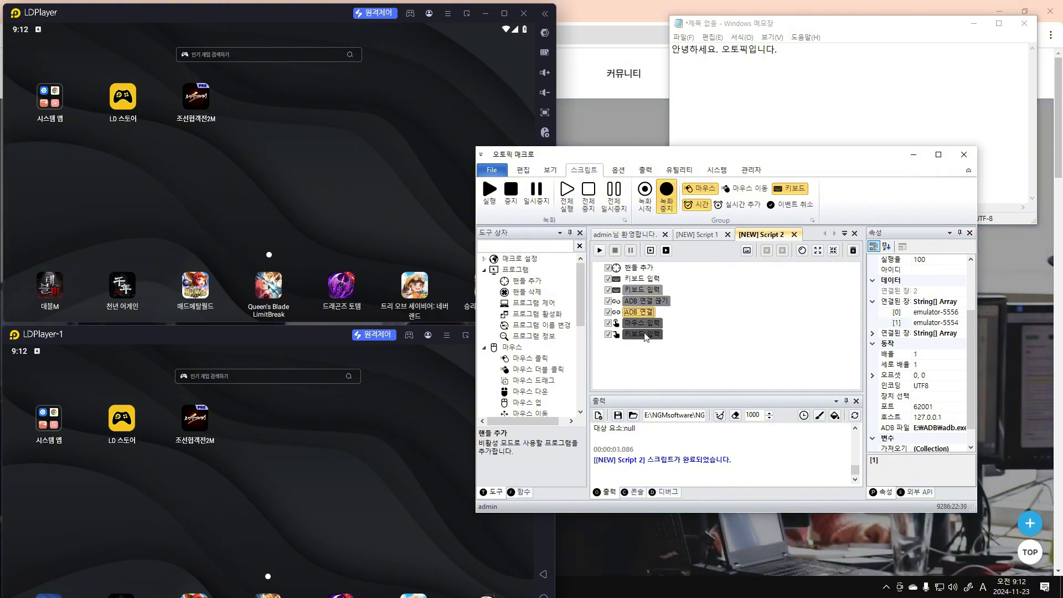
{"action": "left_click", "coordinate": [644, 315]}
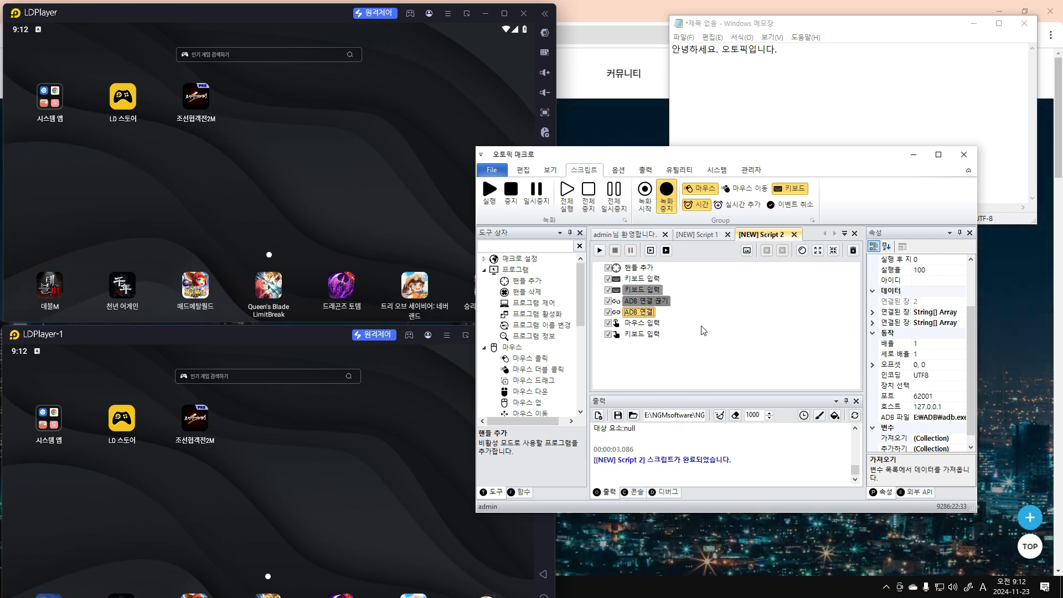
{"action": "left_click", "coordinate": [655, 323]}
{"action": "left_click", "coordinate": [655, 333]}
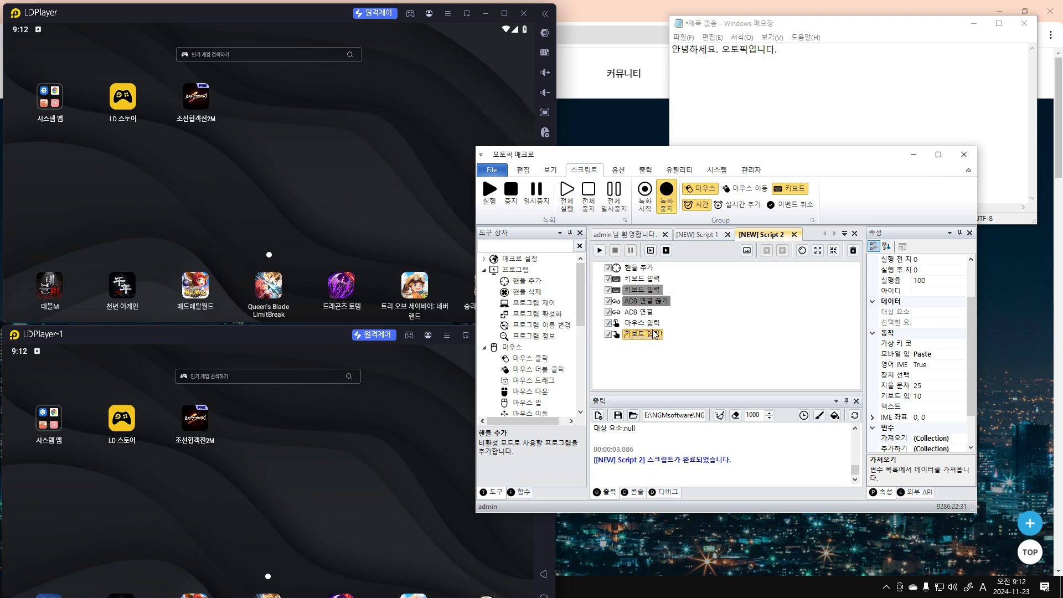
{"action": "left_click", "coordinate": [642, 289]}
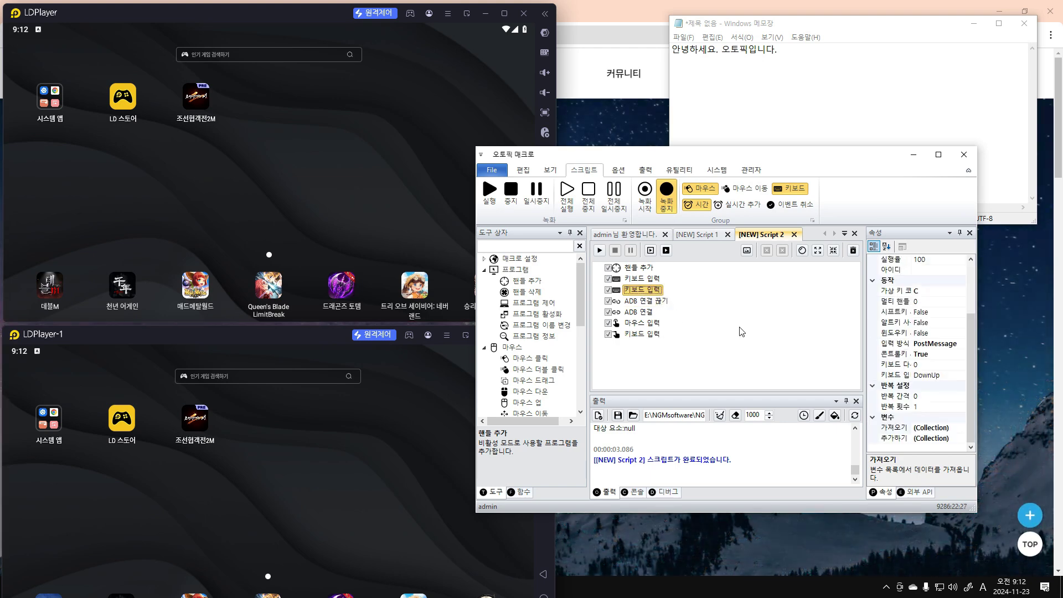
Run Script 2 on both LDPlayer instances with the Notepad text unselected, and return both instances to their home screens
{"action": "left_click", "coordinate": [832, 86]}
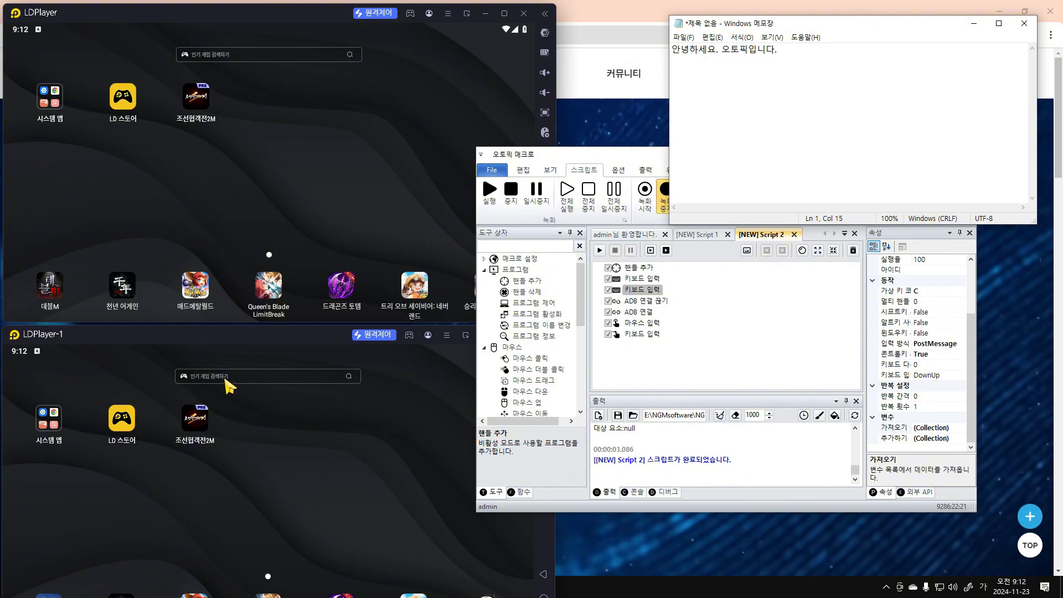
{"action": "left_click", "coordinate": [754, 333]}
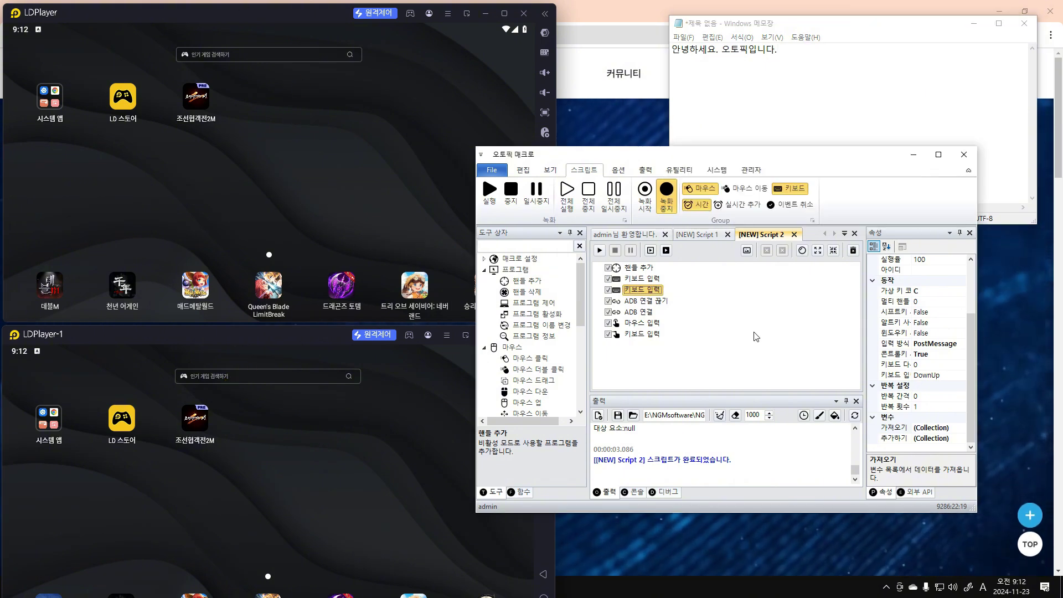
{"action": "left_click", "coordinate": [599, 250]}
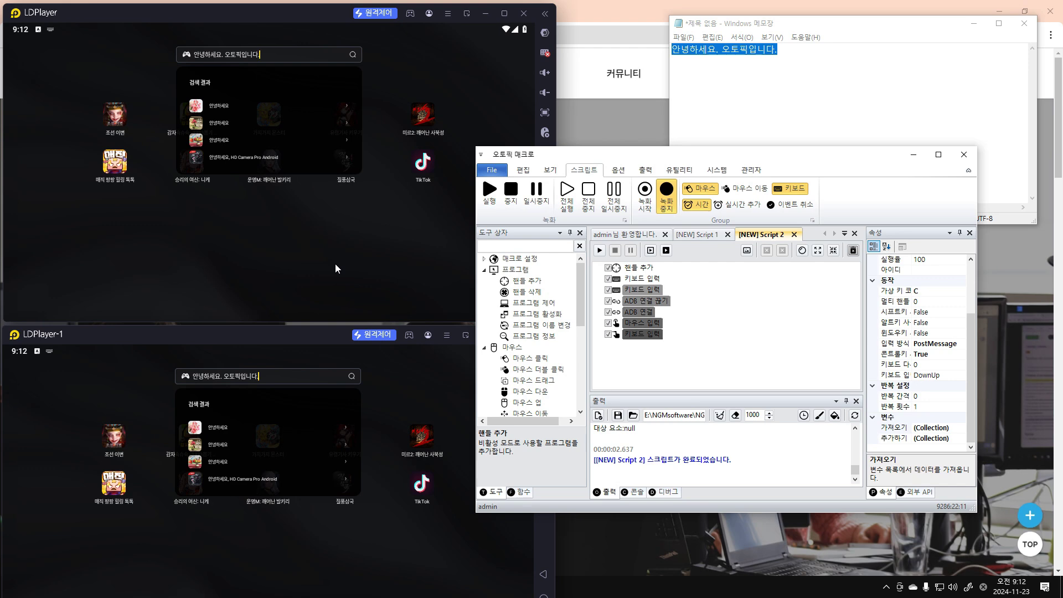
{"action": "left_click", "coordinate": [271, 247]}
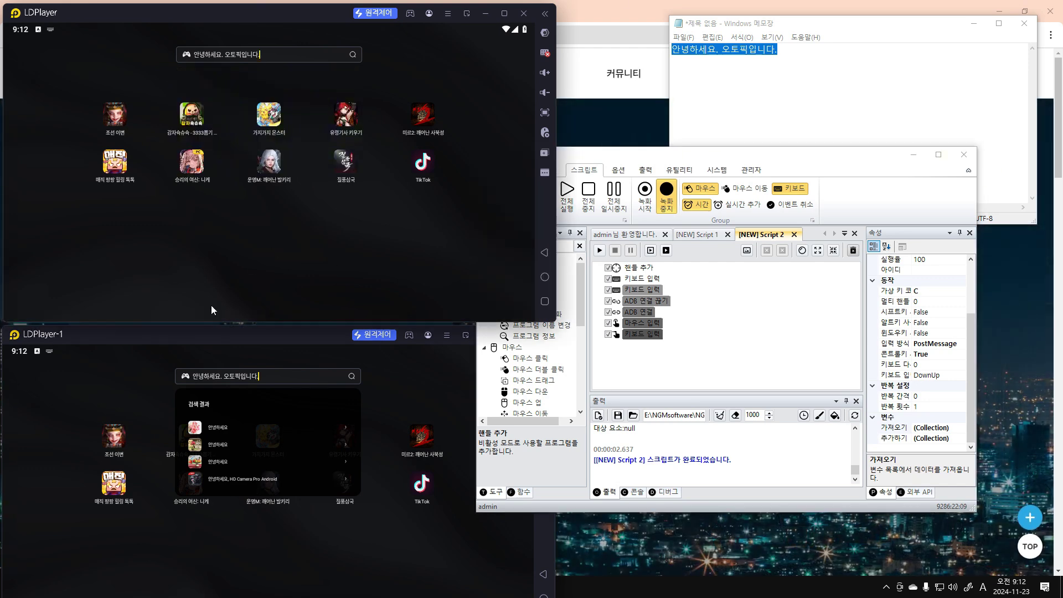
{"action": "left_click", "coordinate": [114, 392]}
{"action": "left_click", "coordinate": [252, 215]}
{"action": "left_click", "coordinate": [314, 541]}
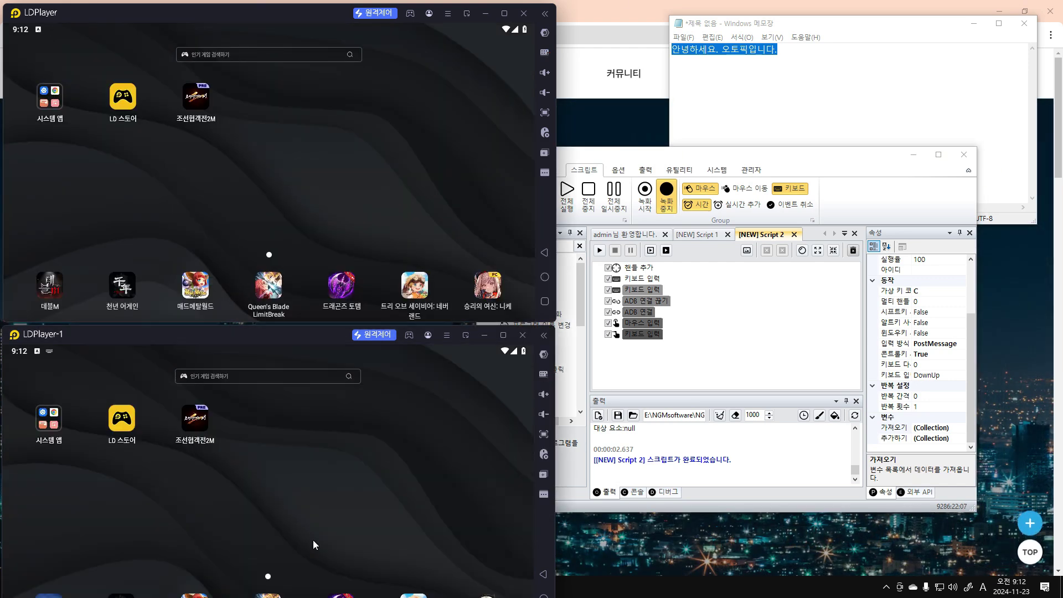
Examine the device selection (장치 선택) property of the ADB mouse input and keyboard input in Script 2
{"action": "left_click", "coordinate": [729, 373]}
{"action": "left_click", "coordinate": [660, 333]}
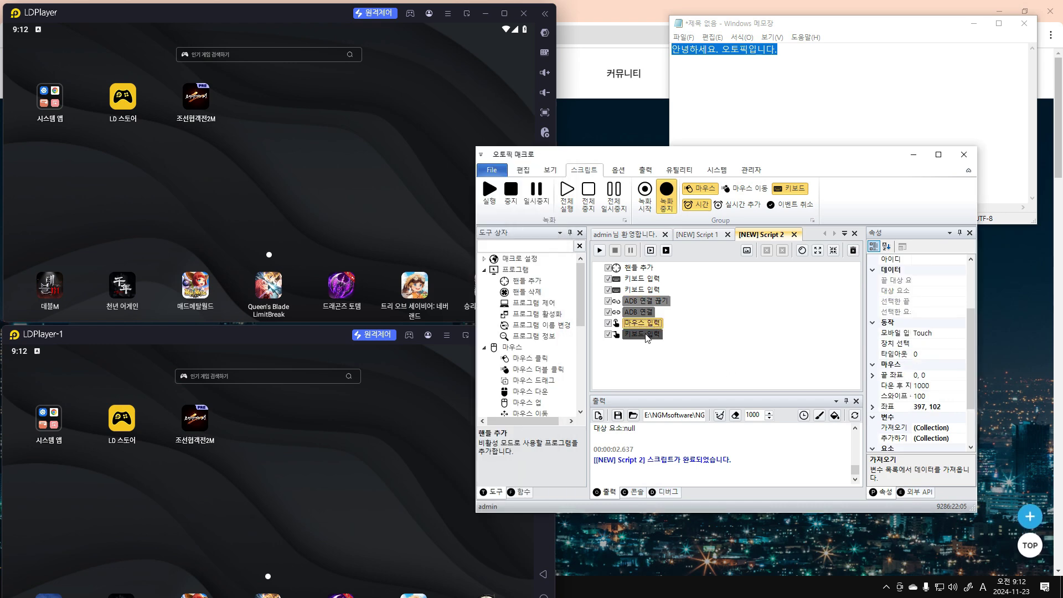
{"action": "left_click", "coordinate": [648, 323]}
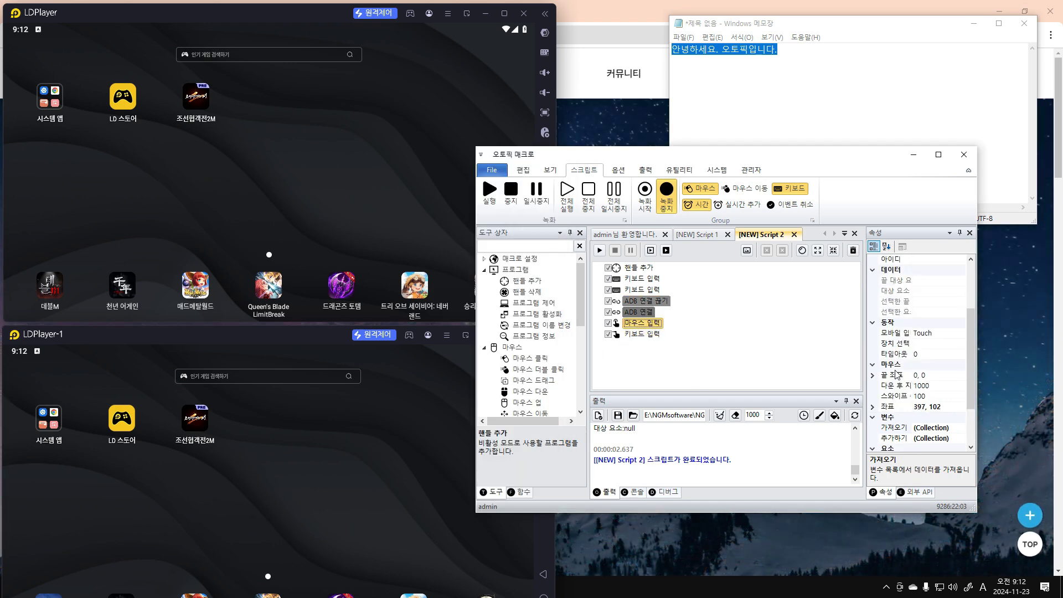
{"action": "left_click", "coordinate": [896, 344]}
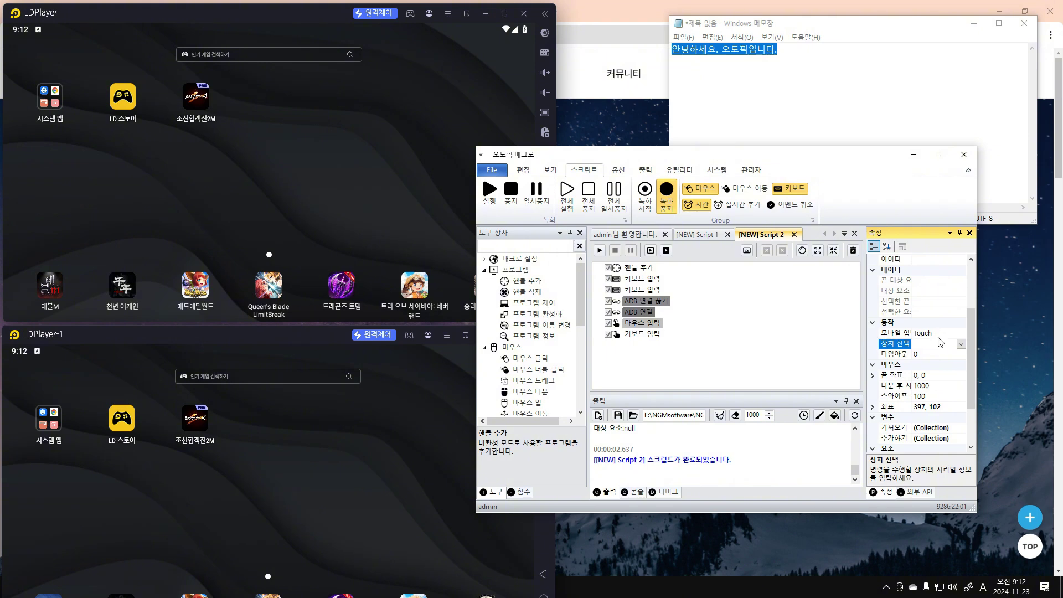
{"action": "left_click", "coordinate": [390, 196]}
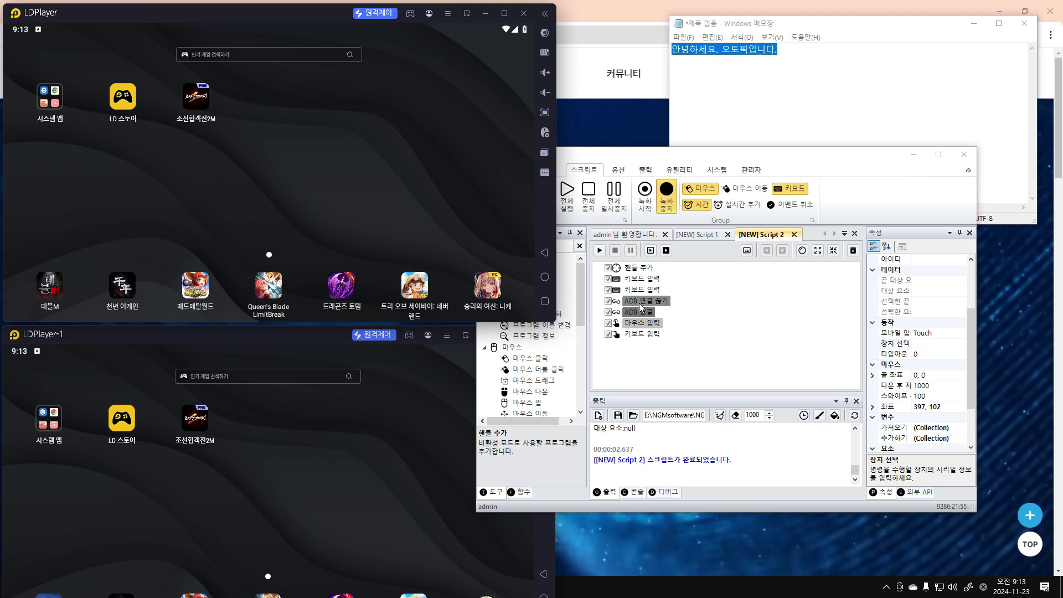
{"action": "left_click", "coordinate": [639, 311]}
{"action": "left_click", "coordinate": [642, 334]}
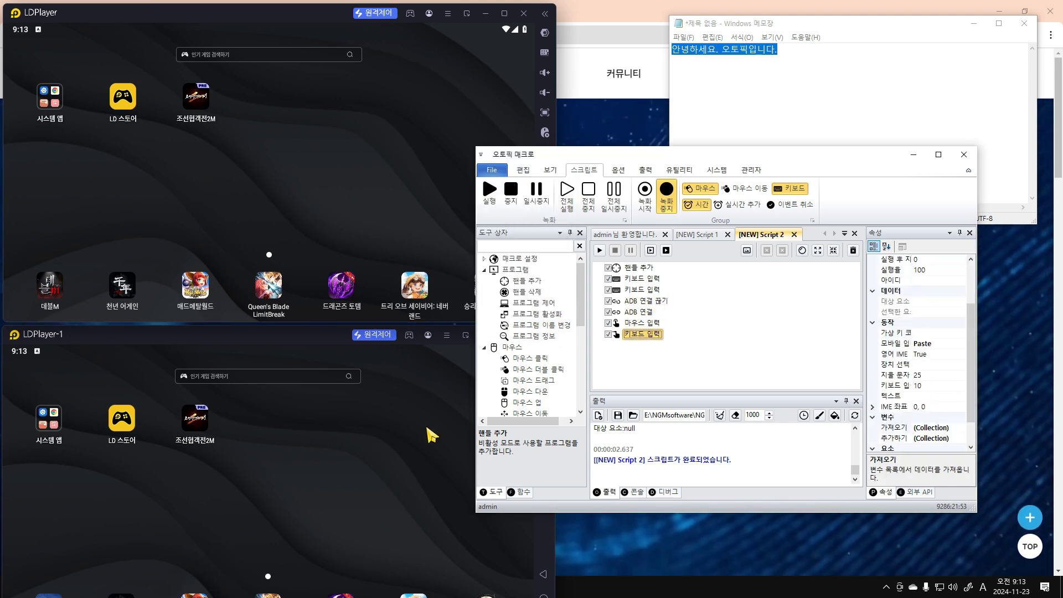
Open Chrome from the system apps folder (시스템 앱) in both LDPlayer instances
{"action": "left_click", "coordinate": [338, 483]}
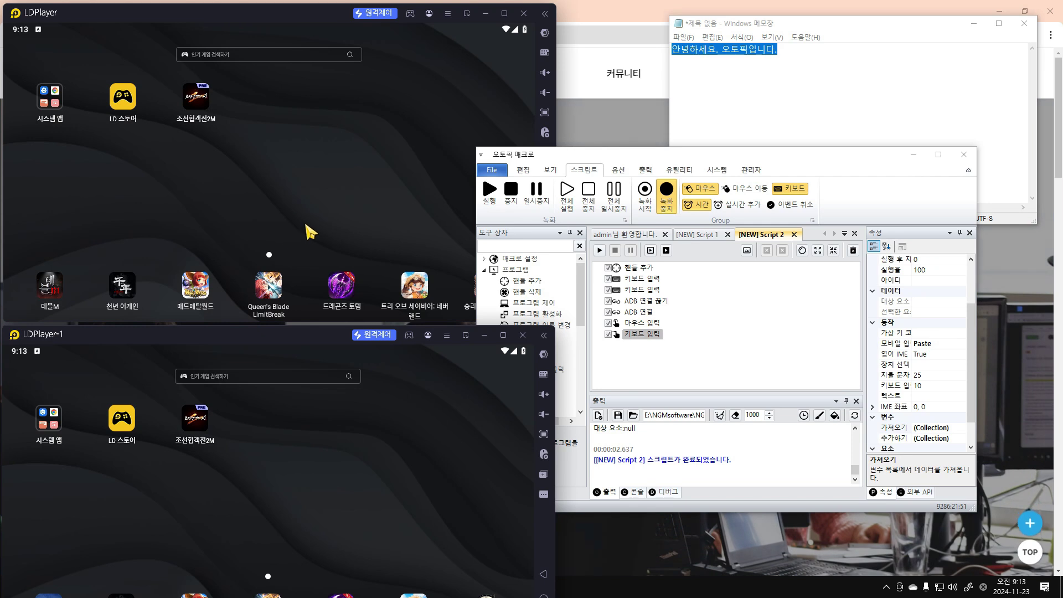
{"action": "left_click", "coordinate": [280, 181]}
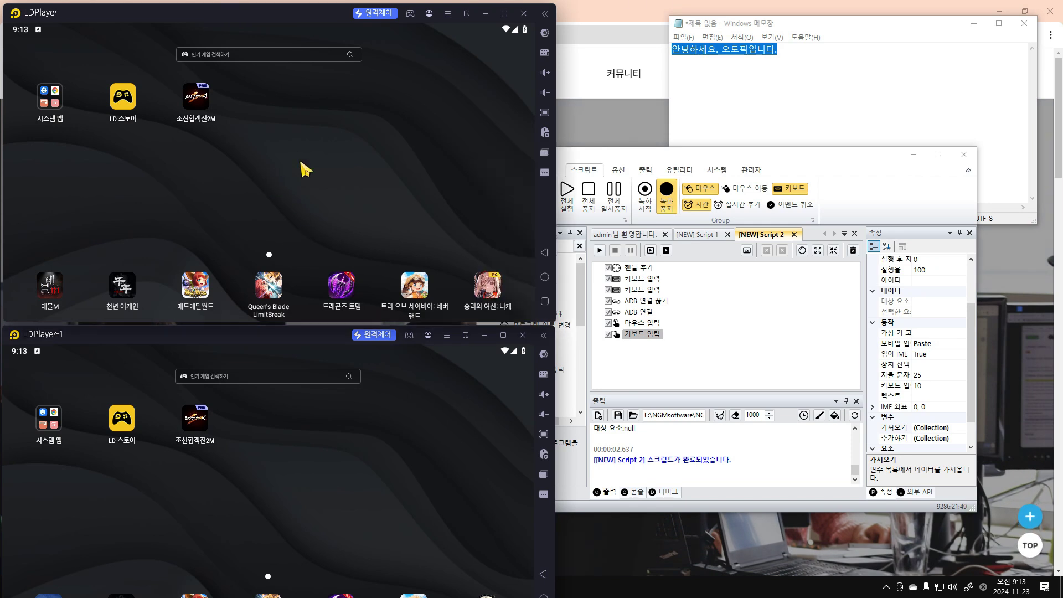
{"action": "left_click", "coordinate": [60, 114]}
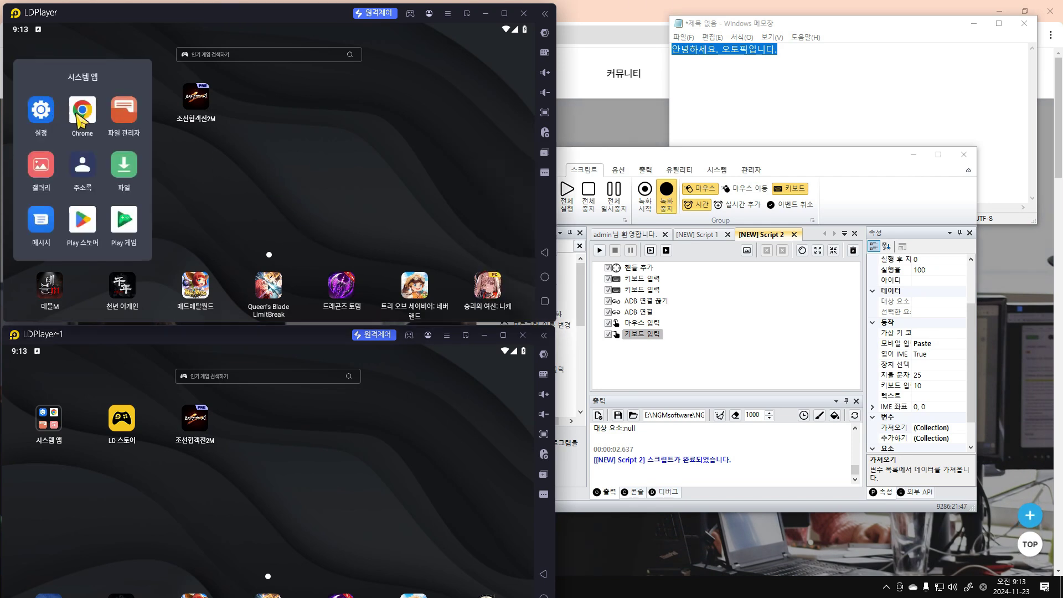
{"action": "left_click", "coordinate": [78, 111]}
{"action": "left_click", "coordinate": [58, 425]}
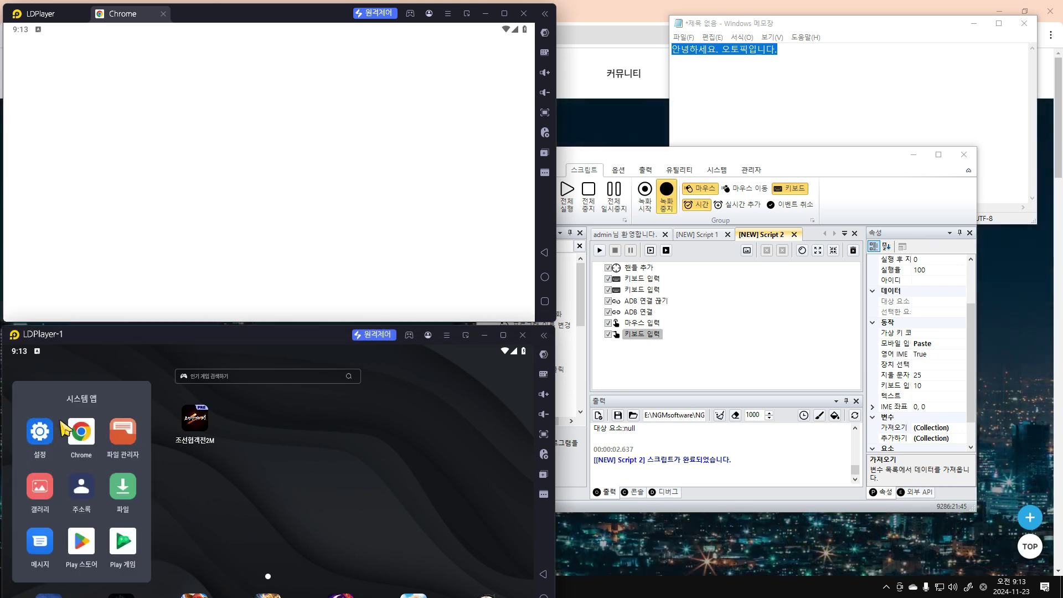
{"action": "left_click", "coordinate": [81, 433]}
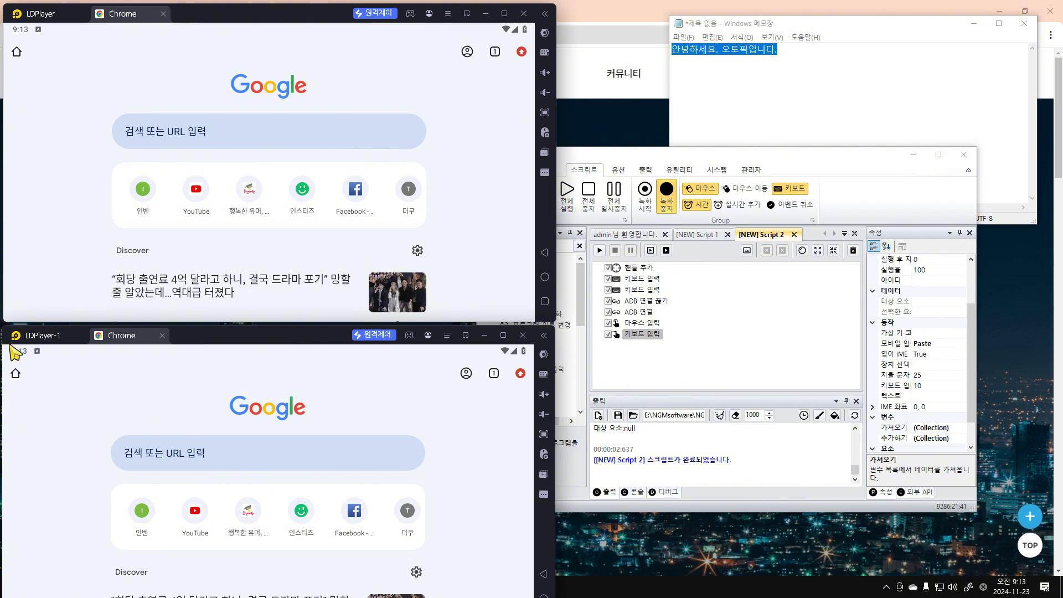
Set the coordinates (좌표) of Script 2's ADB mouse input to 350, 241 on Chrome's search box, and select the ADB keyboard input
{"action": "left_click", "coordinate": [647, 325]}
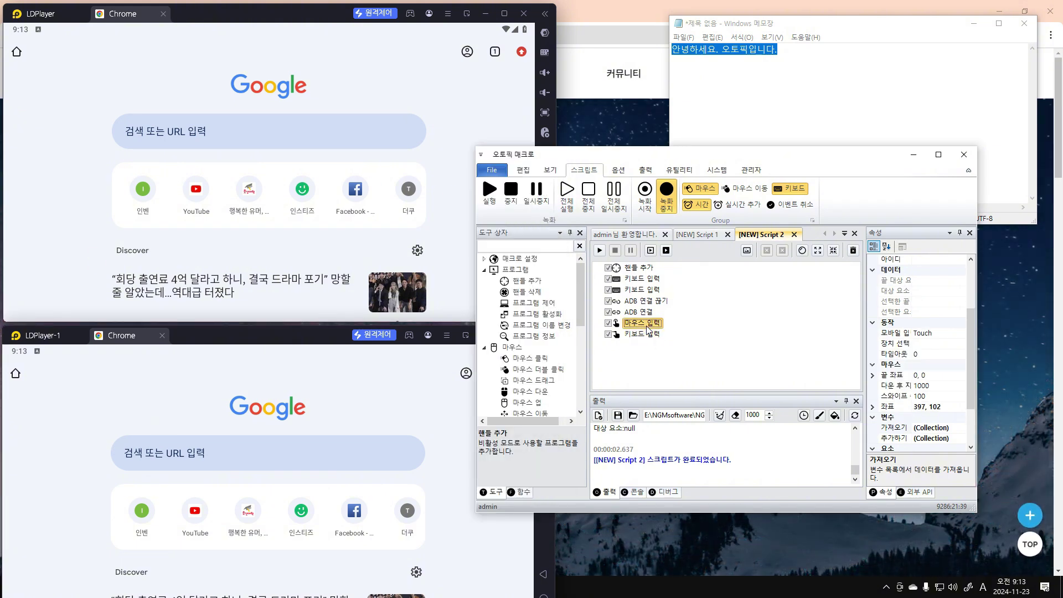
{"action": "left_click", "coordinate": [892, 409]}
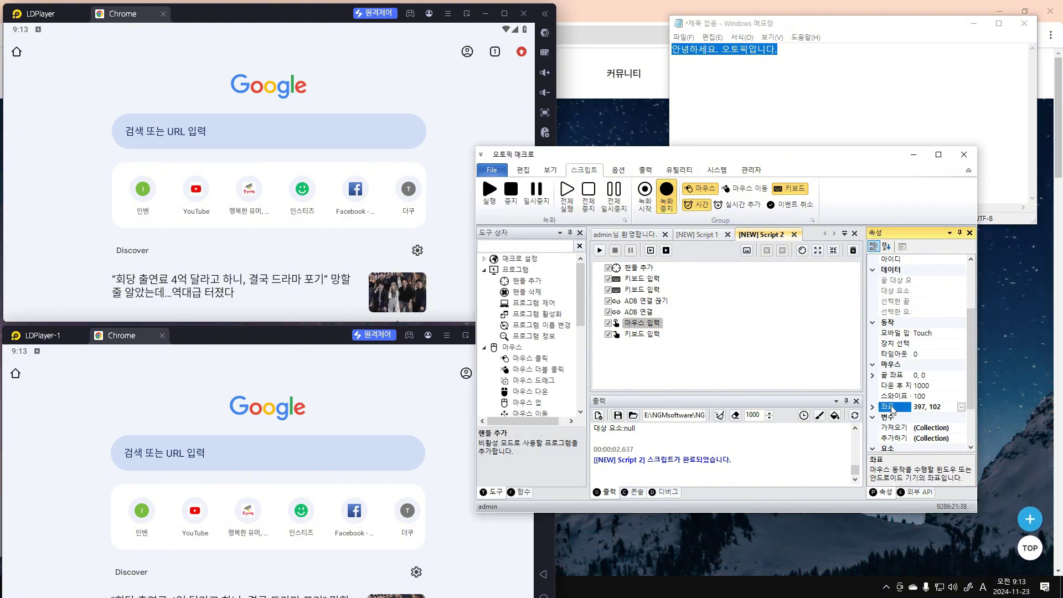
{"action": "left_click", "coordinate": [962, 408]}
{"action": "left_click", "coordinate": [195, 134]}
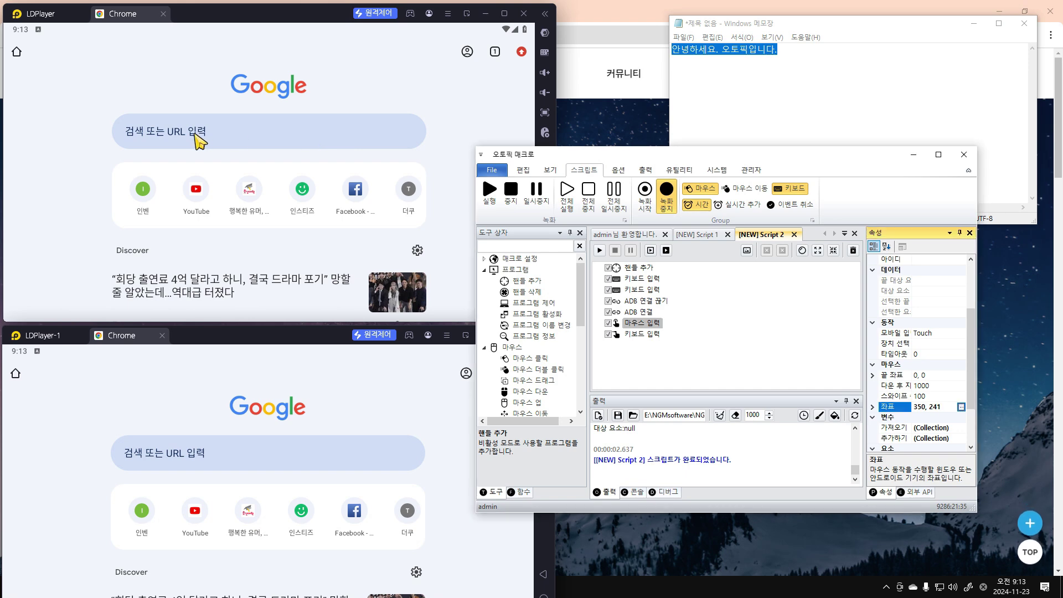
{"action": "left_click", "coordinate": [637, 334]}
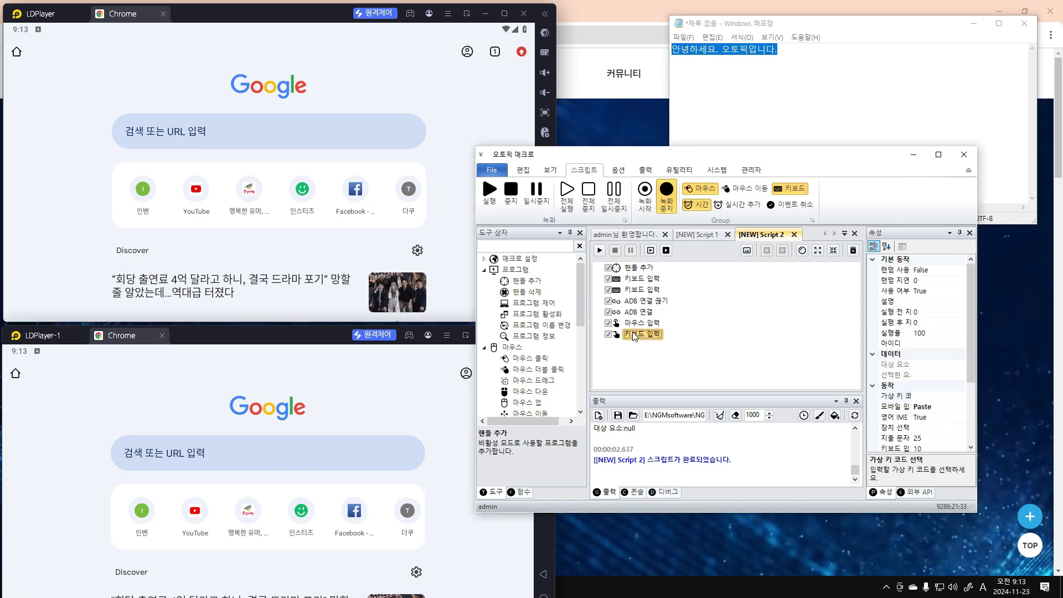
{"action": "left_click", "coordinate": [854, 80]}
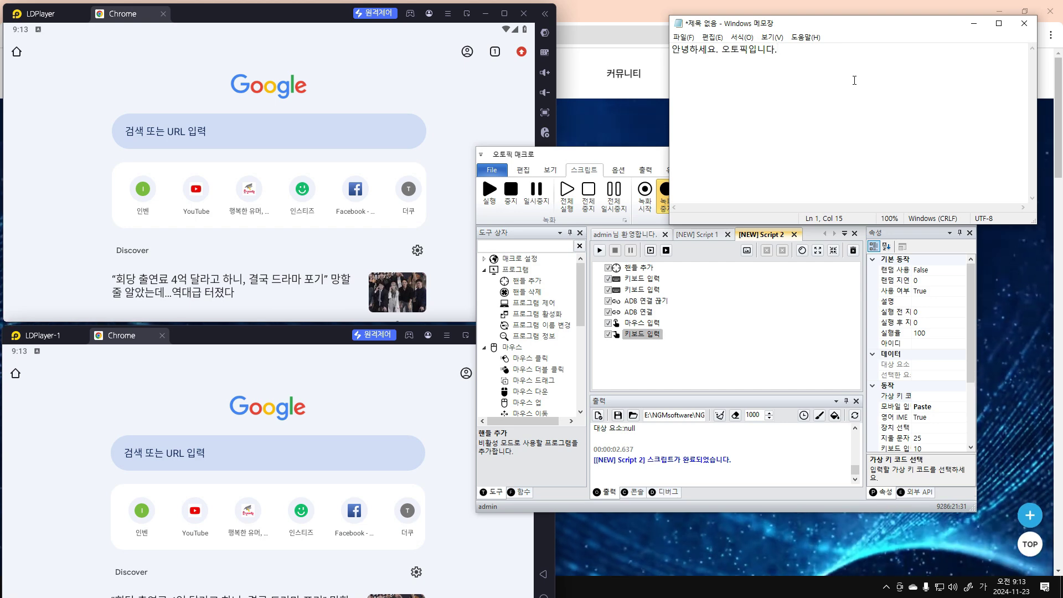
{"action": "key", "text": "ctrl+z"}
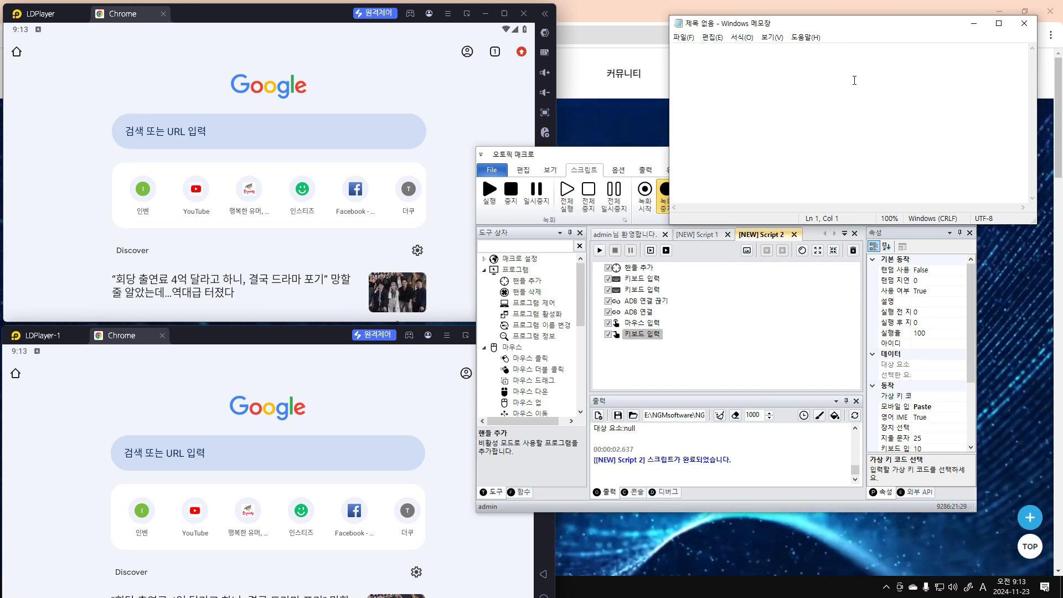
{"action": "type", "text": "https://autopeak.co.kr"}
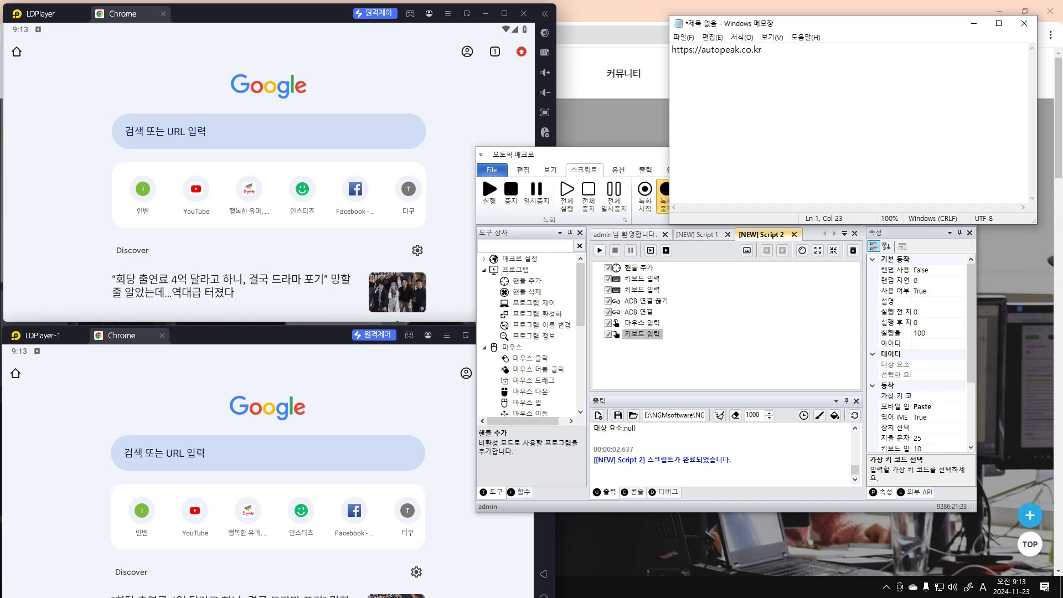
{"action": "left_click", "coordinate": [758, 360]}
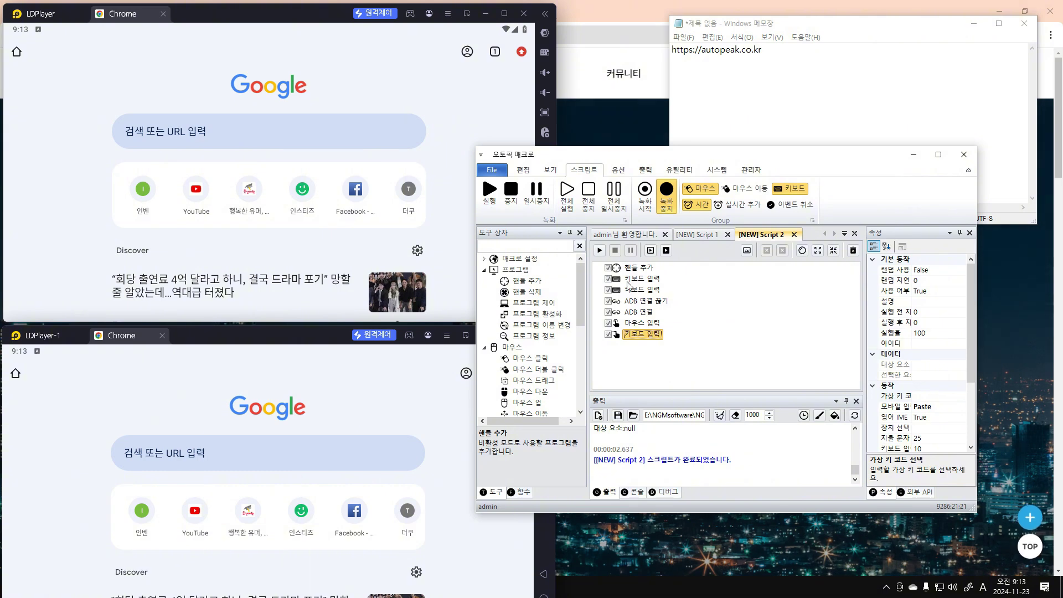
{"action": "left_click", "coordinate": [602, 252]}
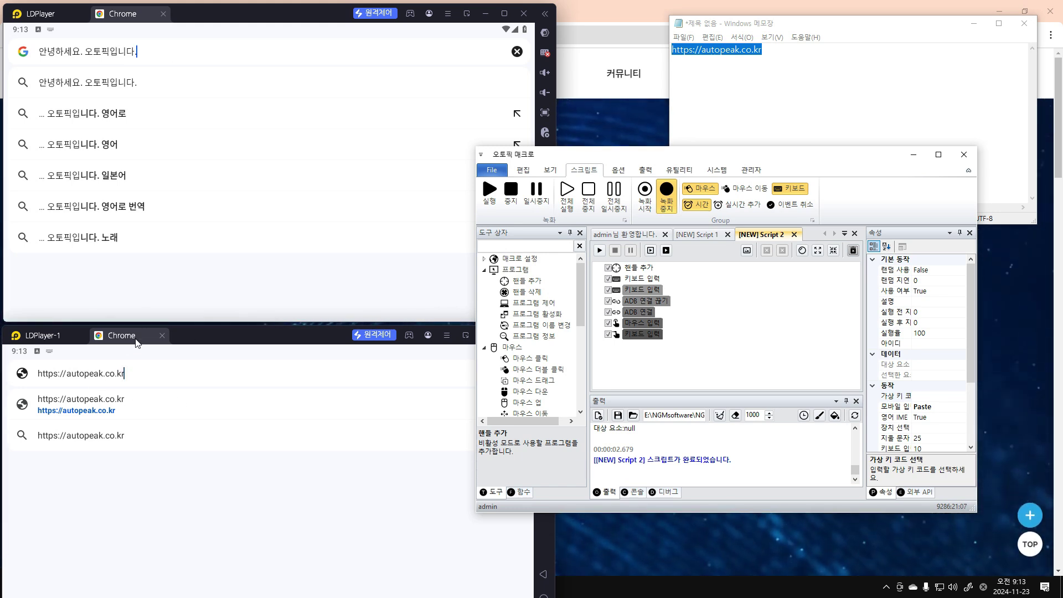
Clear the search text in both Chrome windows and return each one to the Google start page
{"action": "left_click", "coordinate": [516, 52]}
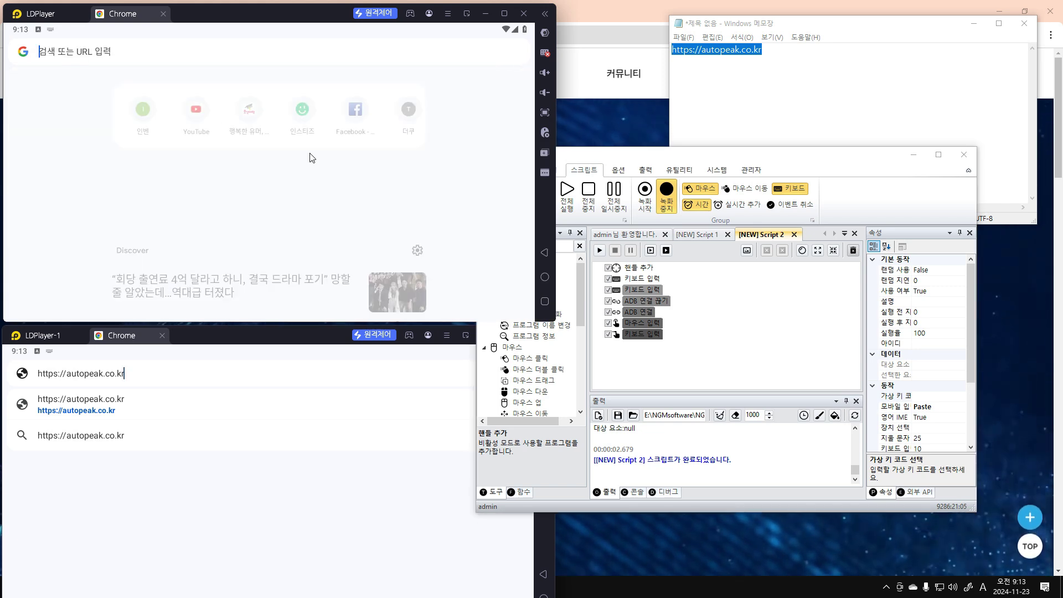
{"action": "left_click", "coordinate": [273, 336]}
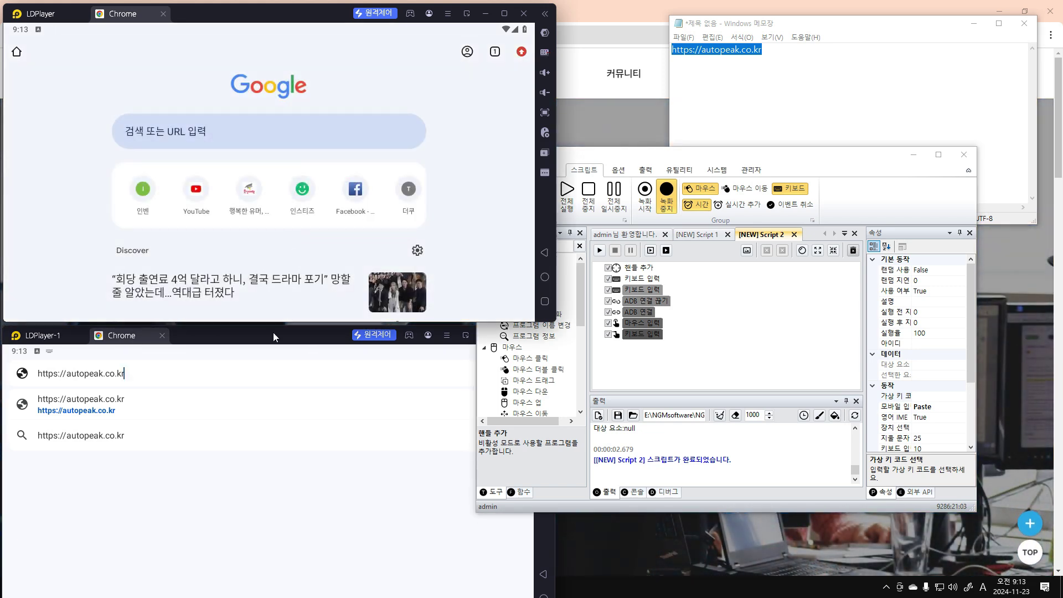
{"action": "left_click", "coordinate": [513, 382]}
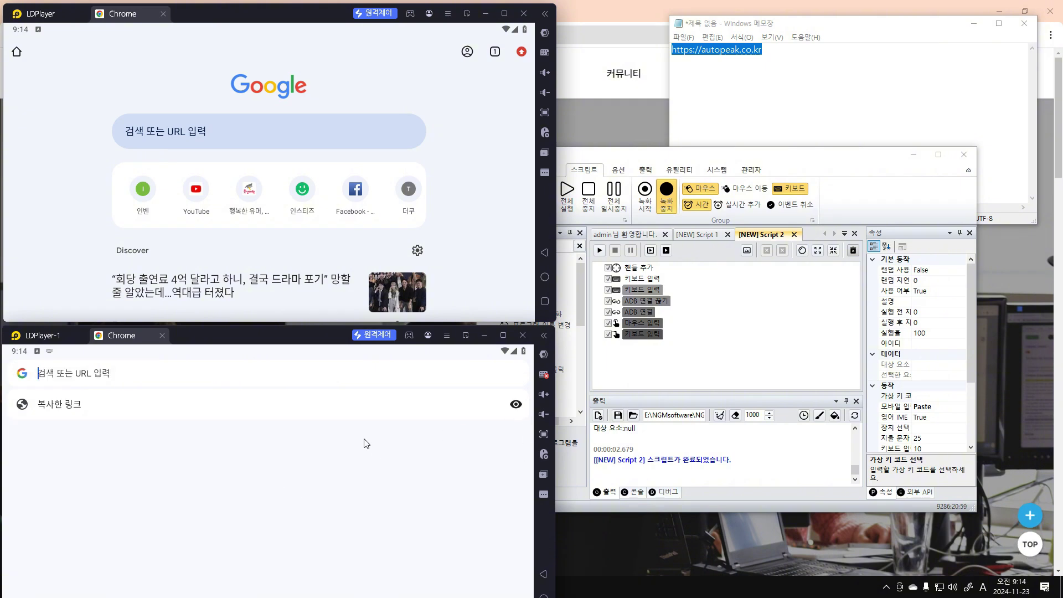
{"action": "left_click", "coordinate": [409, 416]}
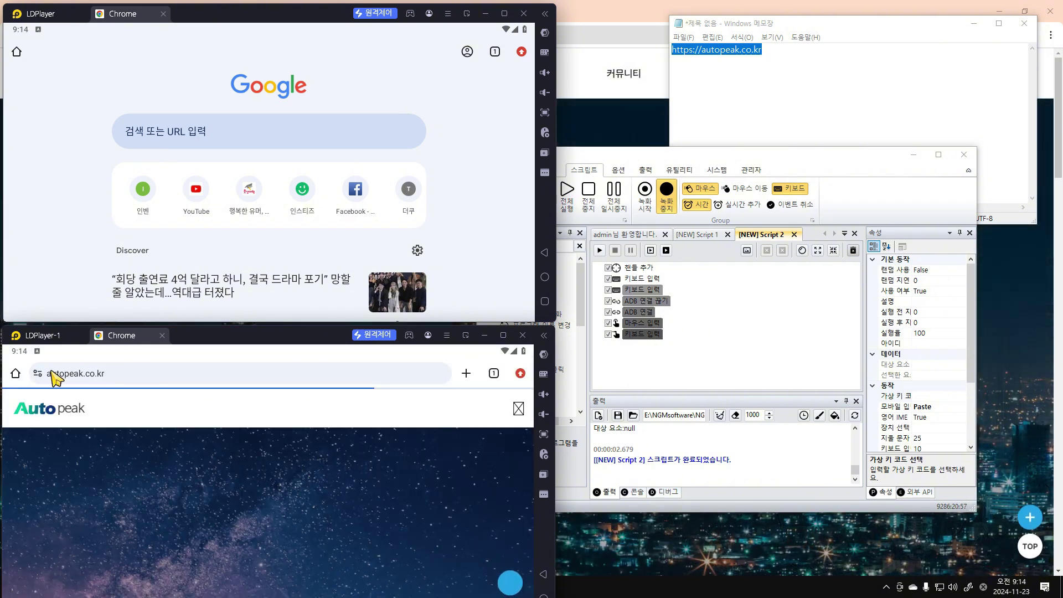
{"action": "left_click", "coordinate": [16, 373]}
Go through Script 2's actions from the last keyboard input (키보드 입력) back to add handle (핸들 추가), and run the script again
{"action": "left_click", "coordinate": [642, 334]}
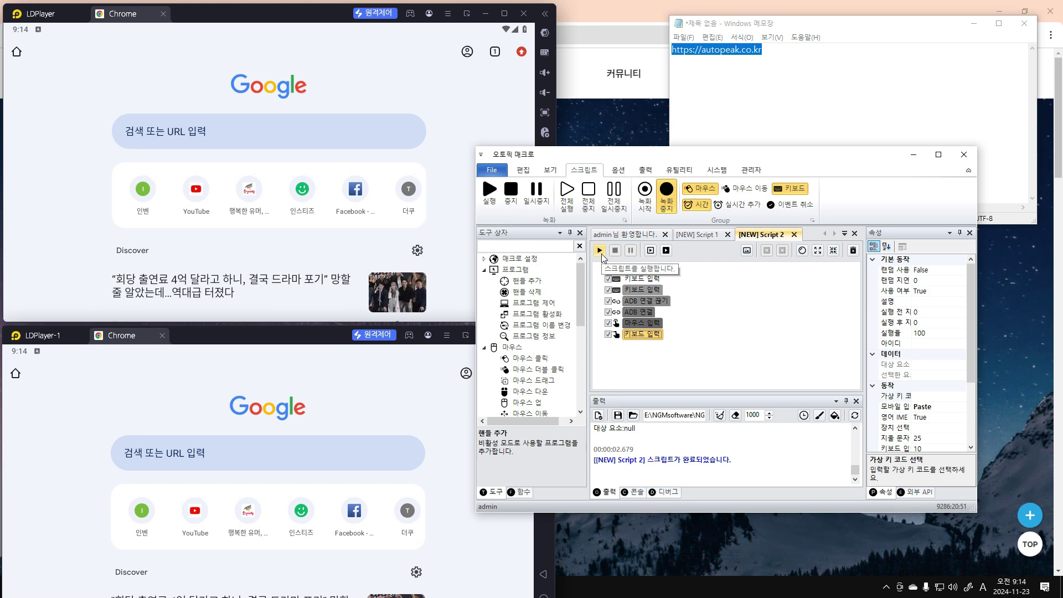
{"action": "left_click", "coordinate": [645, 302]}
{"action": "left_click", "coordinate": [643, 312]}
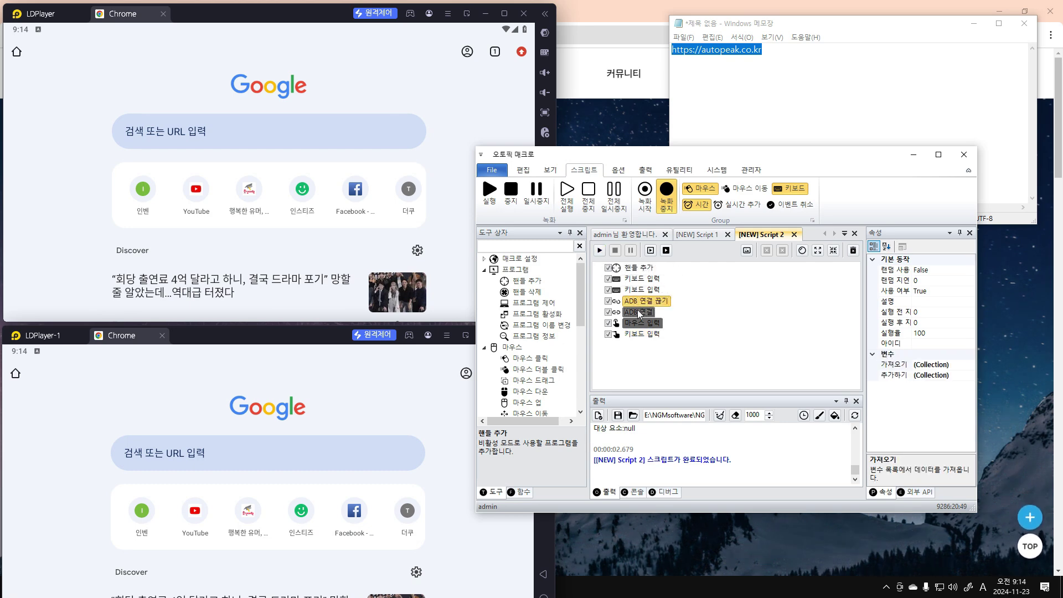
{"action": "left_click", "coordinate": [637, 324]}
{"action": "left_click", "coordinate": [645, 312]}
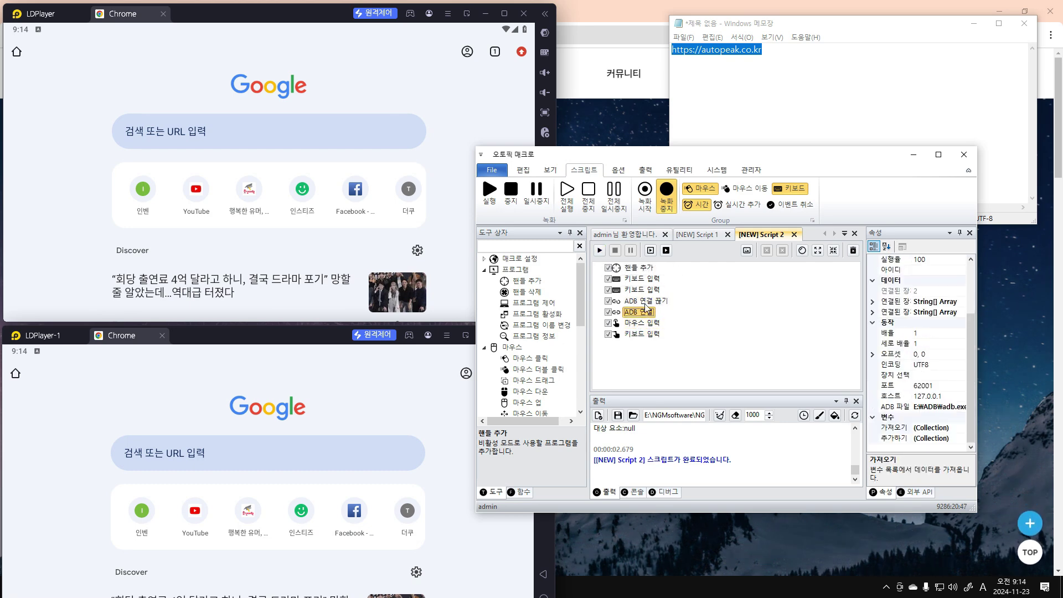
{"action": "left_click", "coordinate": [646, 302]}
{"action": "left_click", "coordinate": [642, 290]}
{"action": "left_click", "coordinate": [636, 280]}
{"action": "left_click", "coordinate": [617, 270]}
{"action": "left_click", "coordinate": [599, 251]}
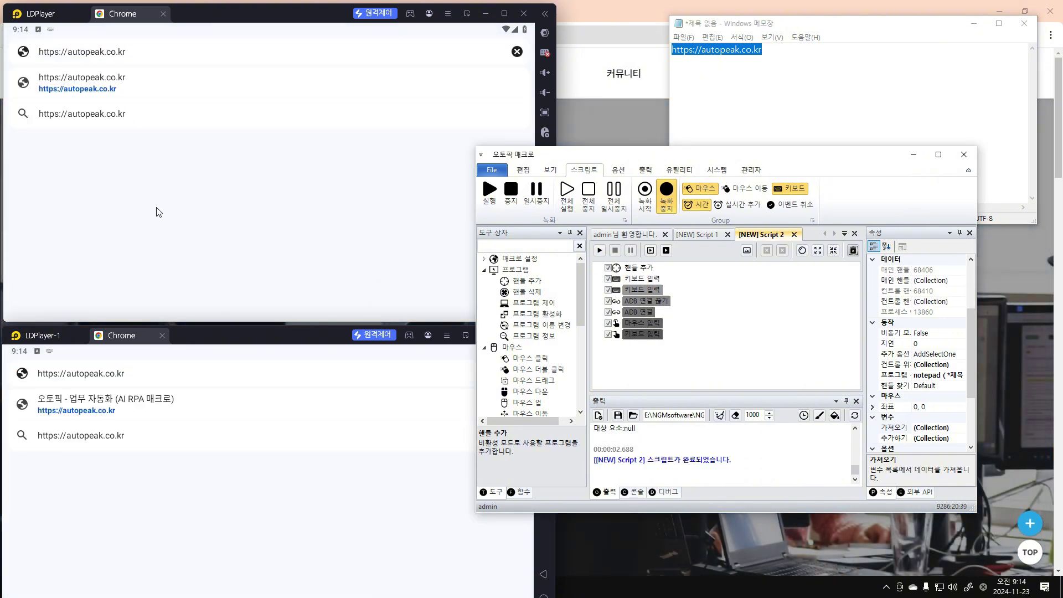
Go back to the Google start page in Chrome on both LDPlayer instances
{"action": "left_click", "coordinate": [266, 214]}
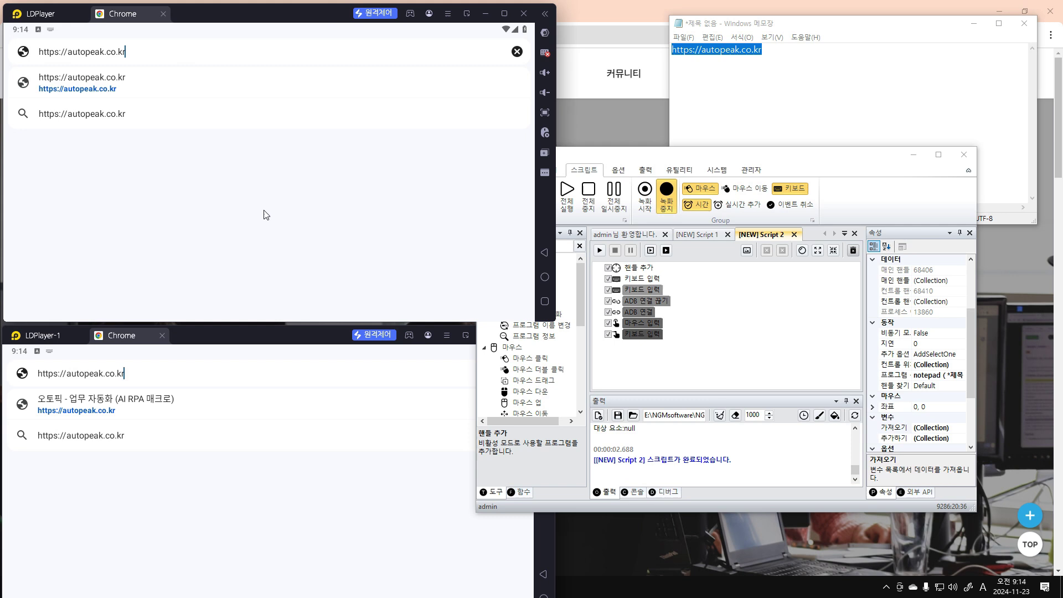
{"action": "left_click", "coordinate": [544, 255]}
{"action": "left_click", "coordinate": [353, 525]}
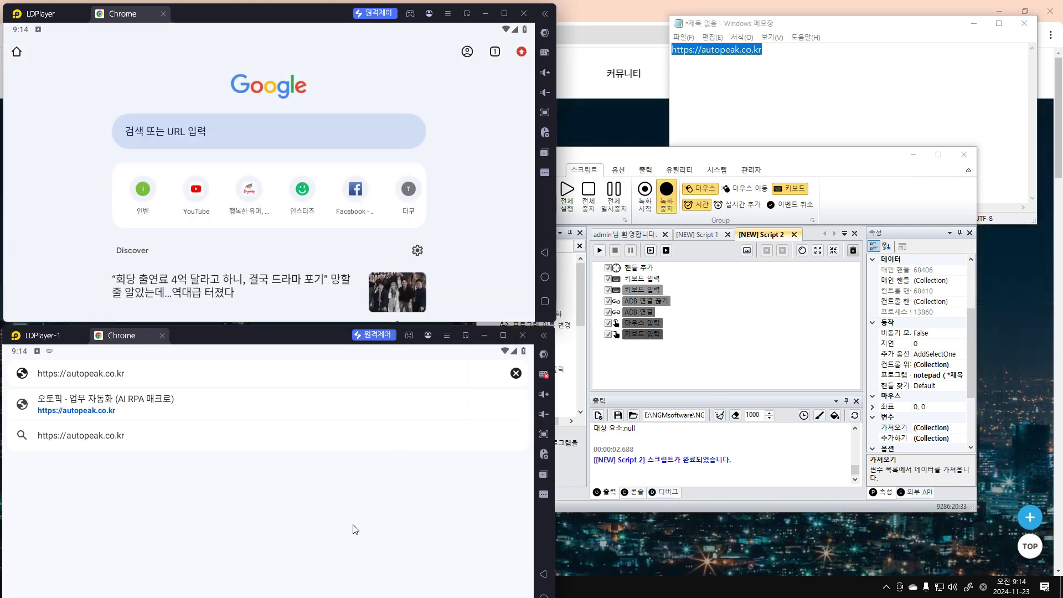
{"action": "left_click", "coordinate": [542, 575]}
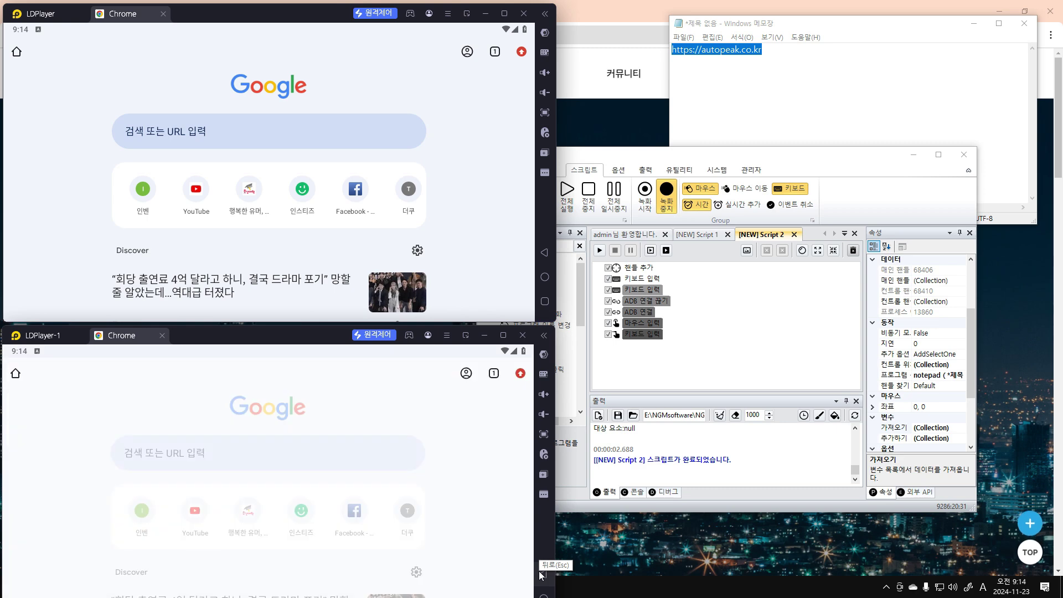
Replace the Notepad text with the Korean phrase 오토픽 매크로 and run Script 2 on both LDPlayer instances
{"action": "left_click", "coordinate": [805, 66]}
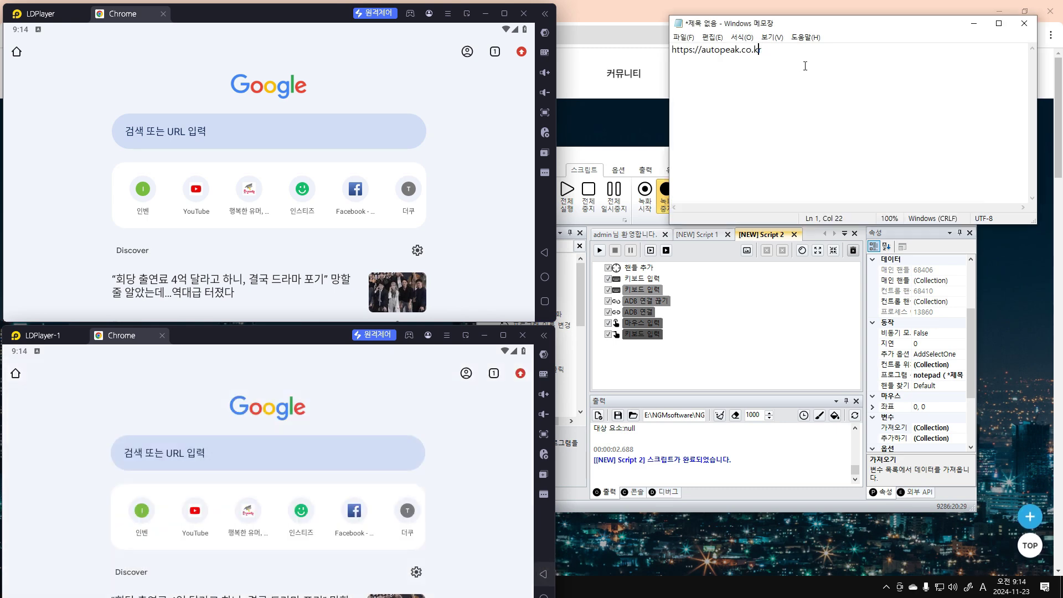
{"action": "key", "text": "Left"}
{"action": "key", "text": "Left"}
{"action": "key", "text": "Left"}
{"action": "key", "text": "Left"}
{"action": "key", "text": "Left"}
{"action": "key", "text": "Left"}
{"action": "key", "text": "Left"}
{"action": "key", "text": "Left"}
{"action": "key", "text": "Left"}
{"action": "key", "text": "Left"}
{"action": "key", "text": "Left"}
{"action": "key", "text": "Left"}
{"action": "key", "text": "Left"}
{"action": "key", "text": "Left"}
{"action": "key", "text": "Left"}
{"action": "key", "text": "Left"}
{"action": "key", "text": "Left"}
{"action": "key", "text": "Left"}
{"action": "key", "text": "Left"}
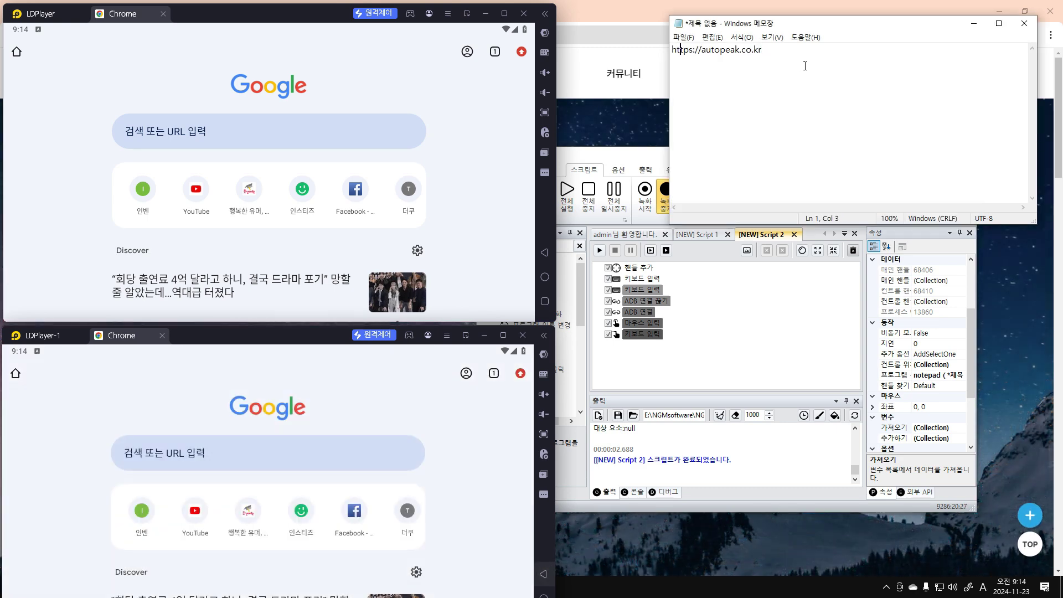
{"action": "key", "text": "ctrl+a"}
{"action": "type", "text": "d"}
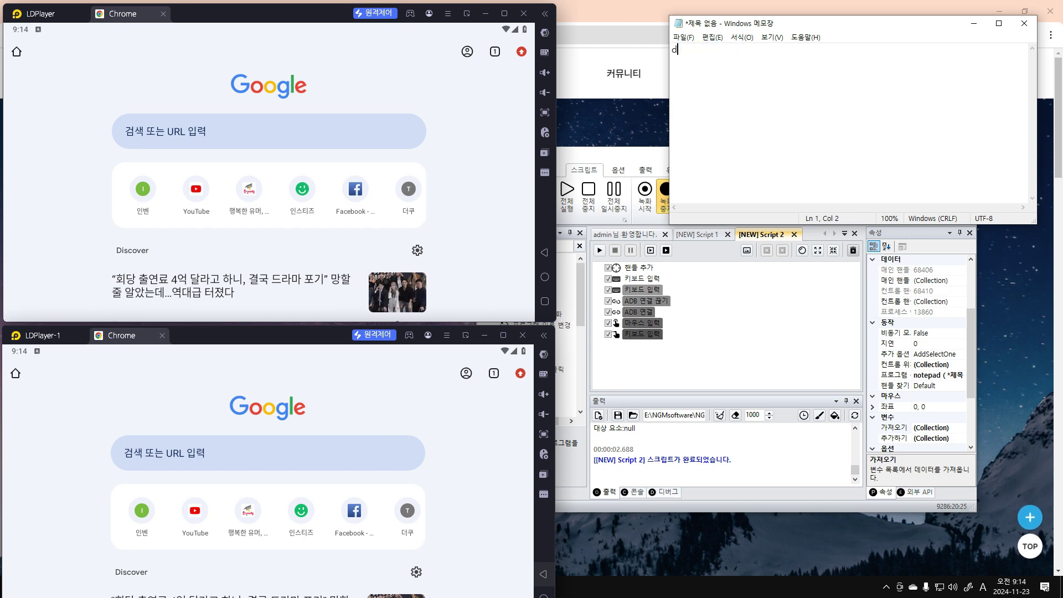
{"action": "key", "text": "BackSpace"}
{"action": "key", "text": "Hangul"}
{"action": "type", "text": "음"}
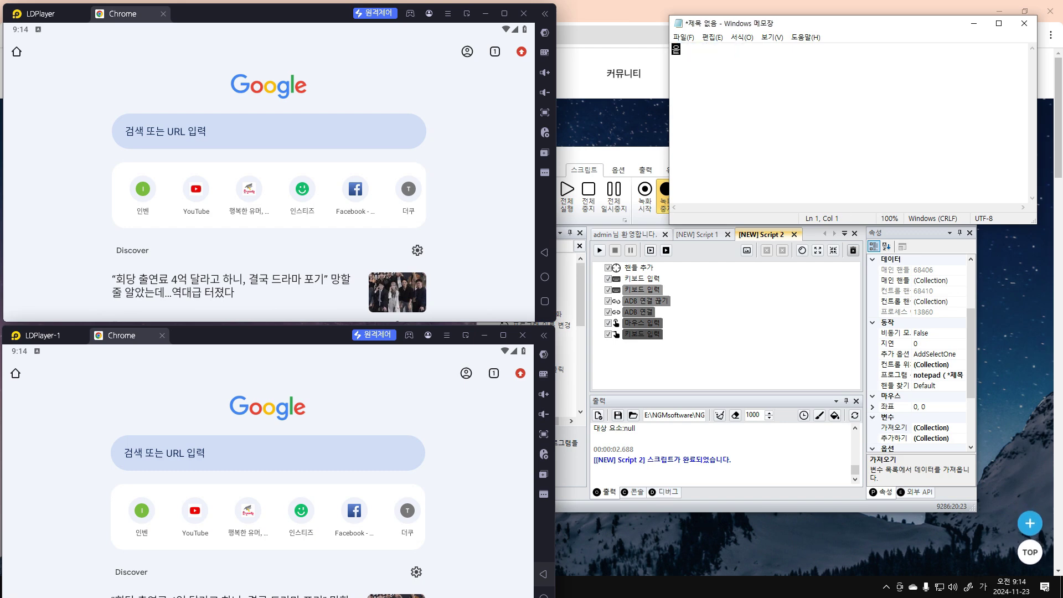
{"action": "type", "text": "토픽 매크"}
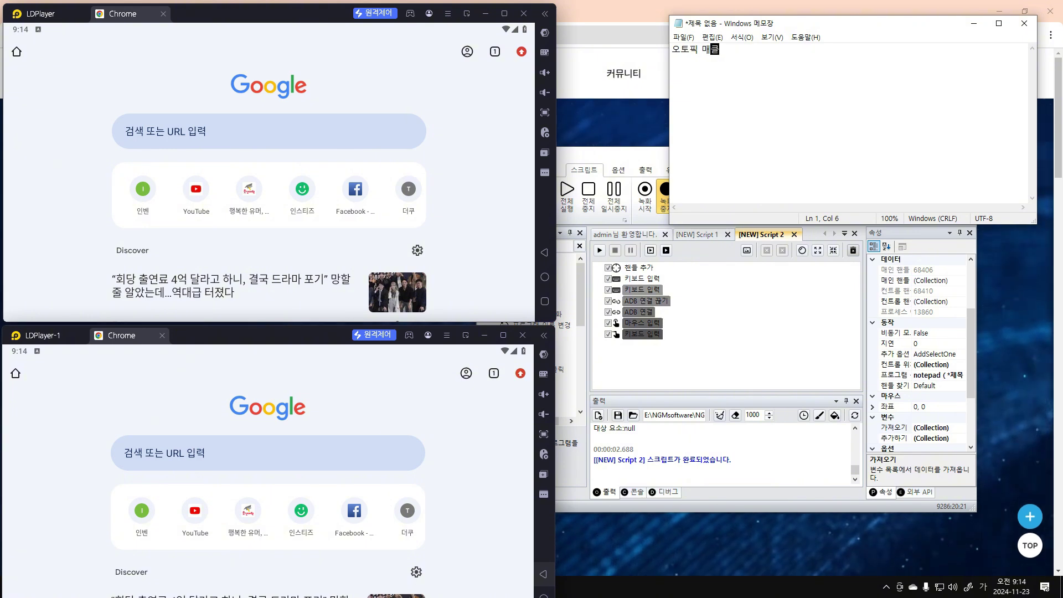
{"action": "type", "text": "로"}
{"action": "left_click", "coordinate": [775, 331]}
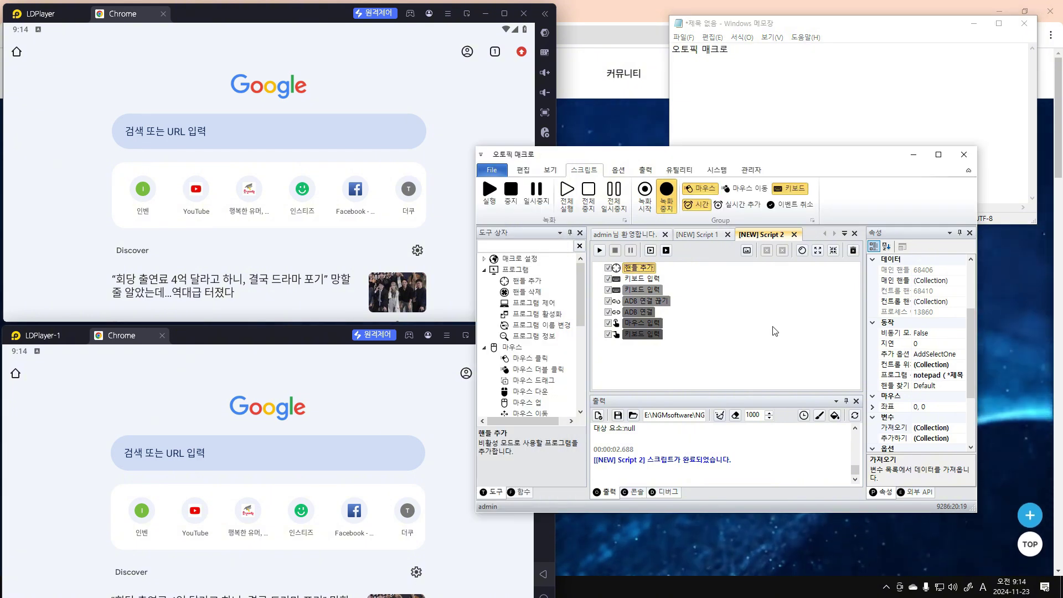
{"action": "left_click", "coordinate": [599, 251]}
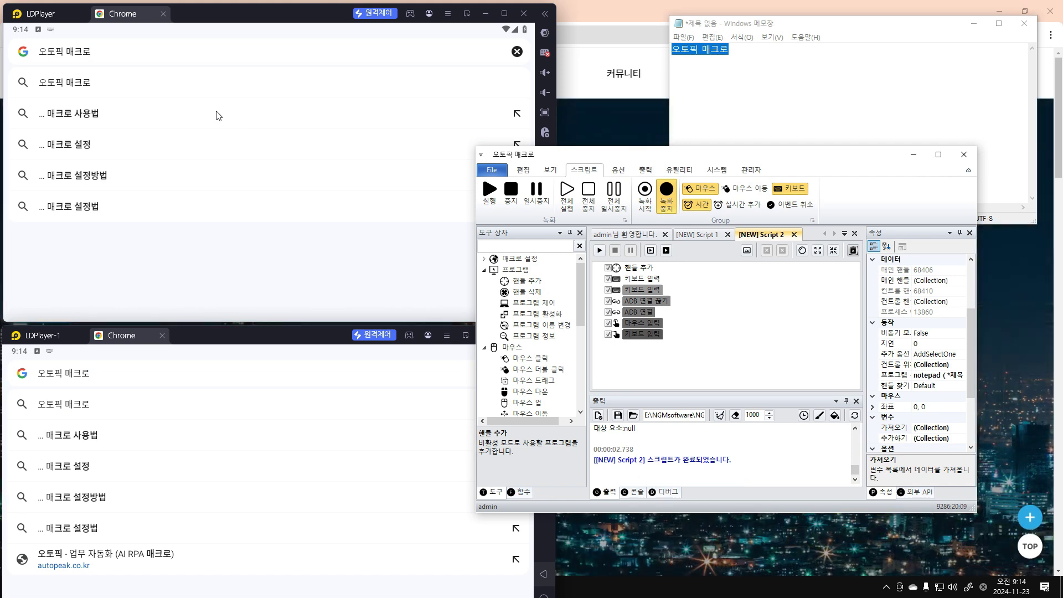
Examine the properties of Script 2's ADB connect action (ADB 연결), including its delay before execution (실행 전 지연)
{"action": "left_click", "coordinate": [642, 313]}
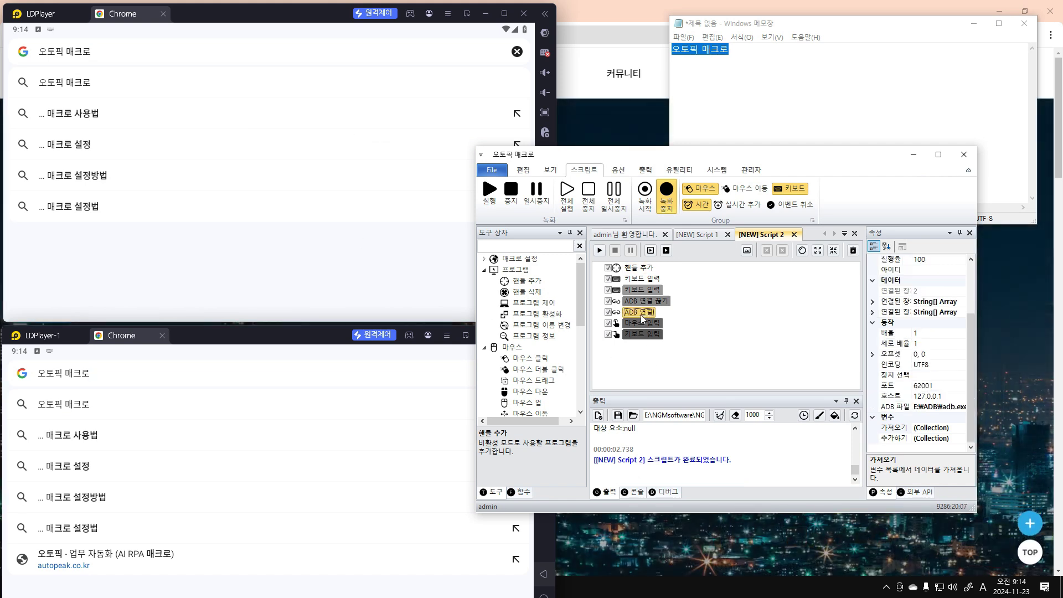
{"action": "left_click", "coordinate": [645, 317]}
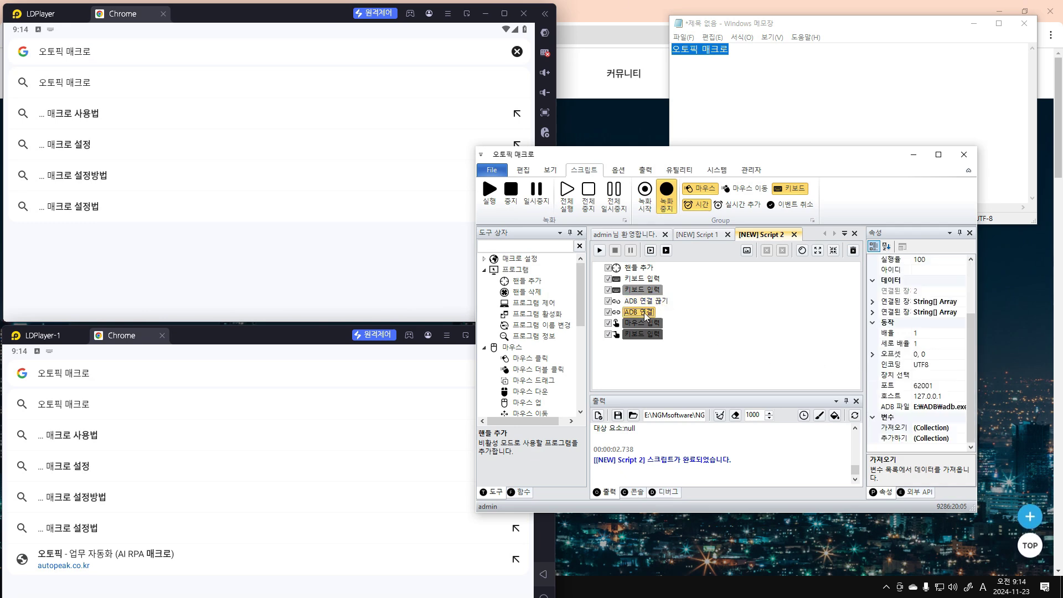
{"action": "scroll", "coordinate": [895, 306], "scroll_direction": "up", "scroll_amount": 3}
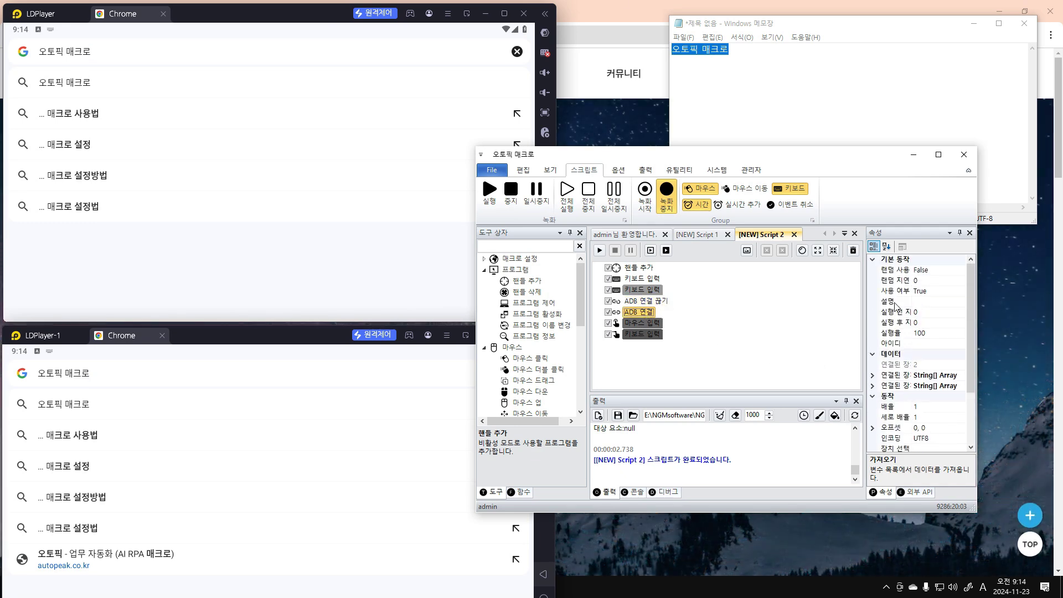
{"action": "left_click", "coordinate": [895, 312]}
Select and deselect all the Notepad text, and check the ADB disconnect and ADB keyboard input actions in Script 2
{"action": "left_click", "coordinate": [802, 96]}
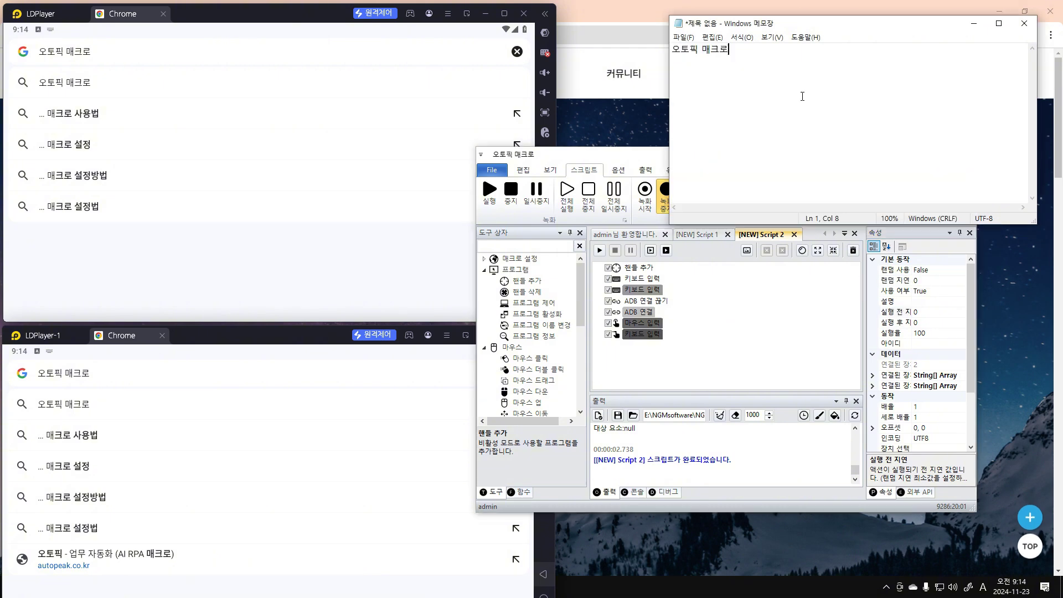
{"action": "key", "text": "ctrl+a"}
{"action": "left_click", "coordinate": [820, 114]}
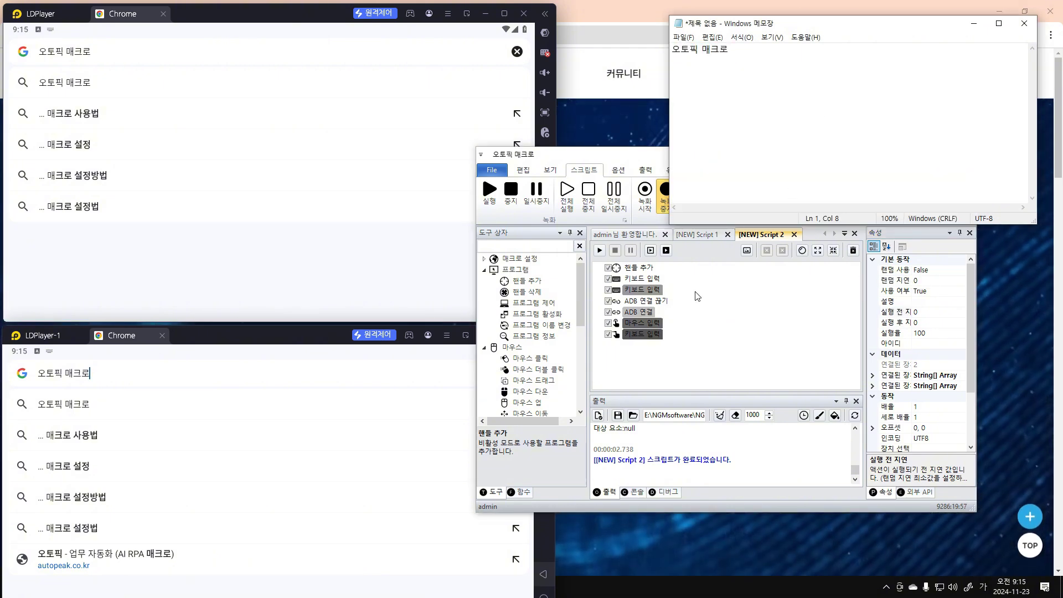
{"action": "left_click", "coordinate": [647, 301]}
{"action": "left_click", "coordinate": [642, 334]}
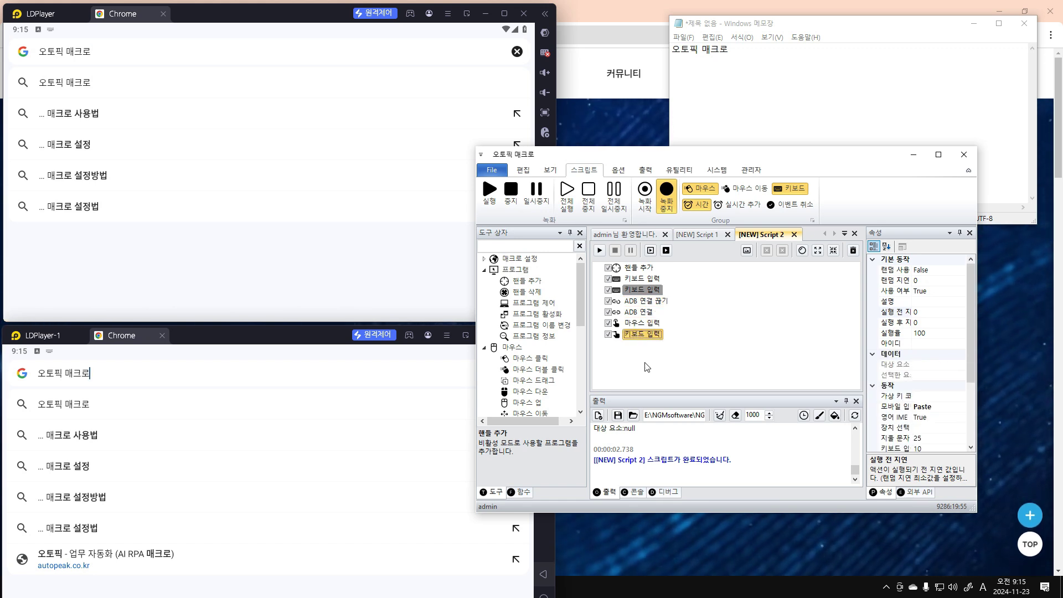